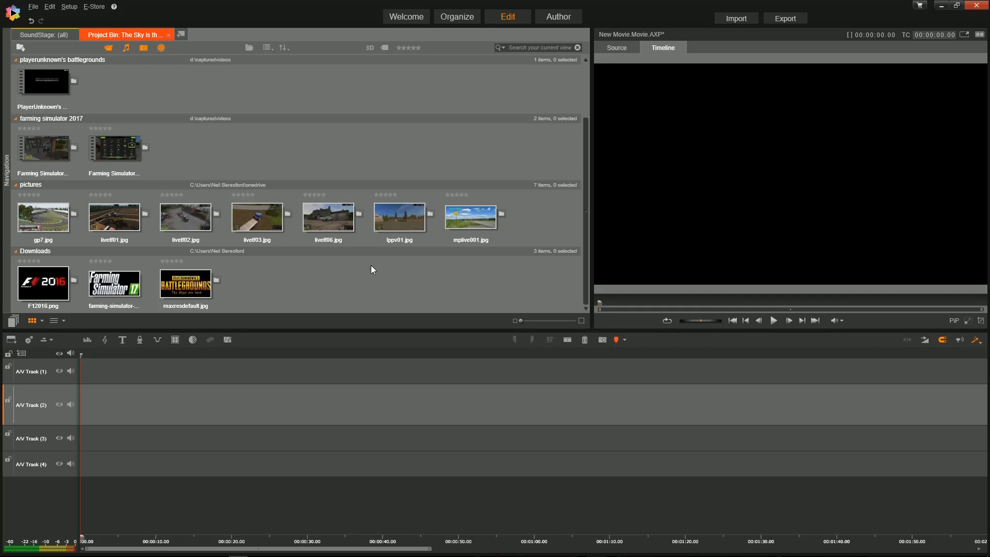
# - Switch to File Explorer and import the Farming Simulator 2017 video dated 14/08/2017 22:07 into the project bin
pyautogui.scroll(3, 286, 248)
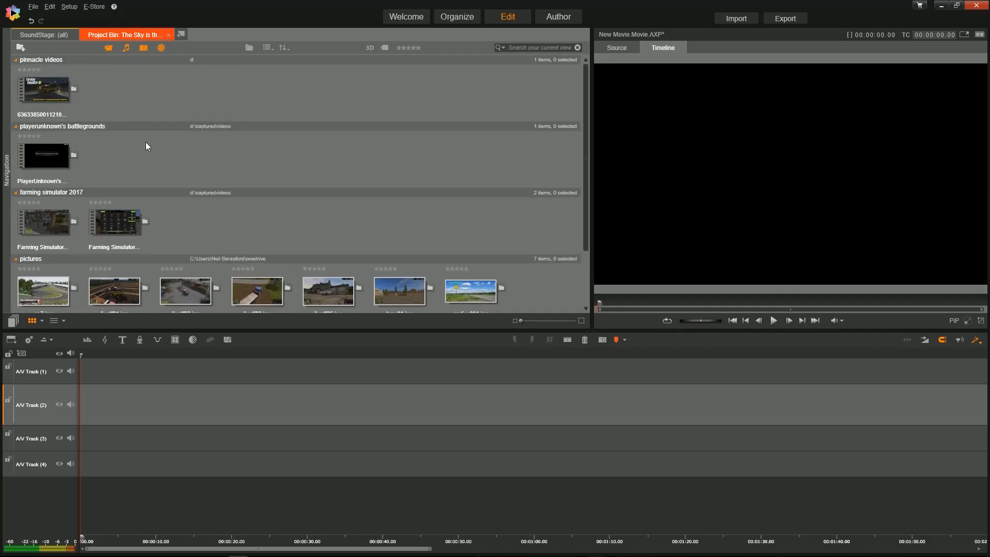
pyautogui.scroll(-2, 362, 226)
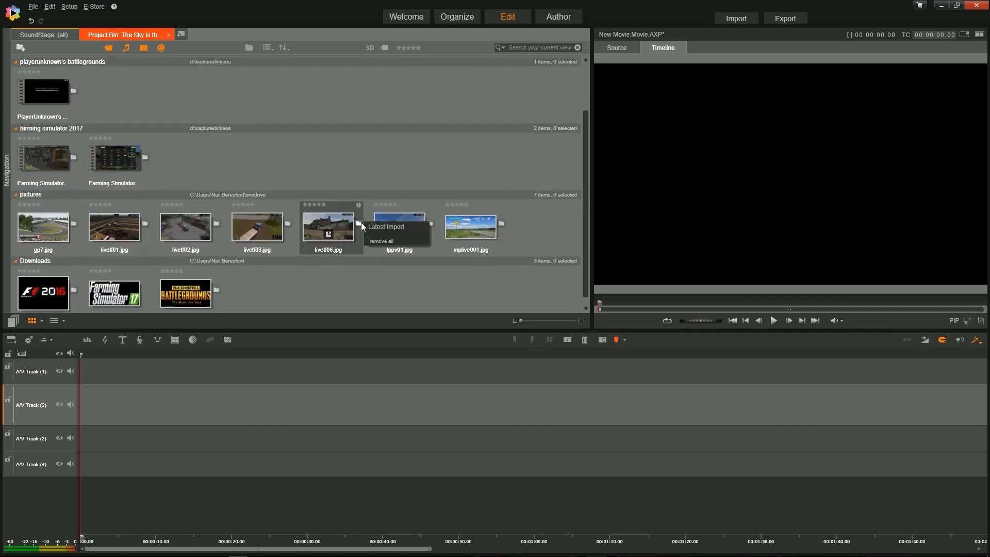
pyautogui.scroll(-1, 361, 226)
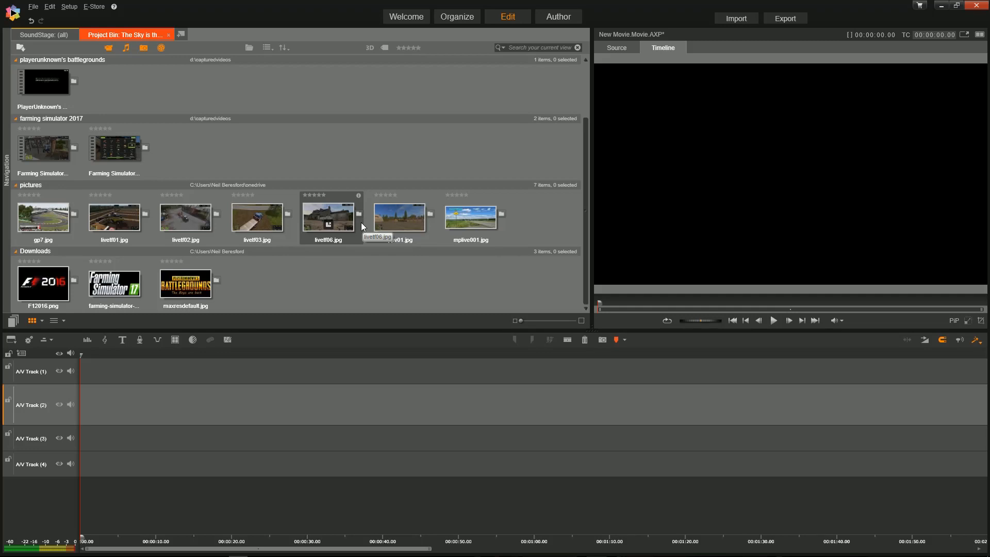
pyautogui.hotkey('alt', 'Tab')
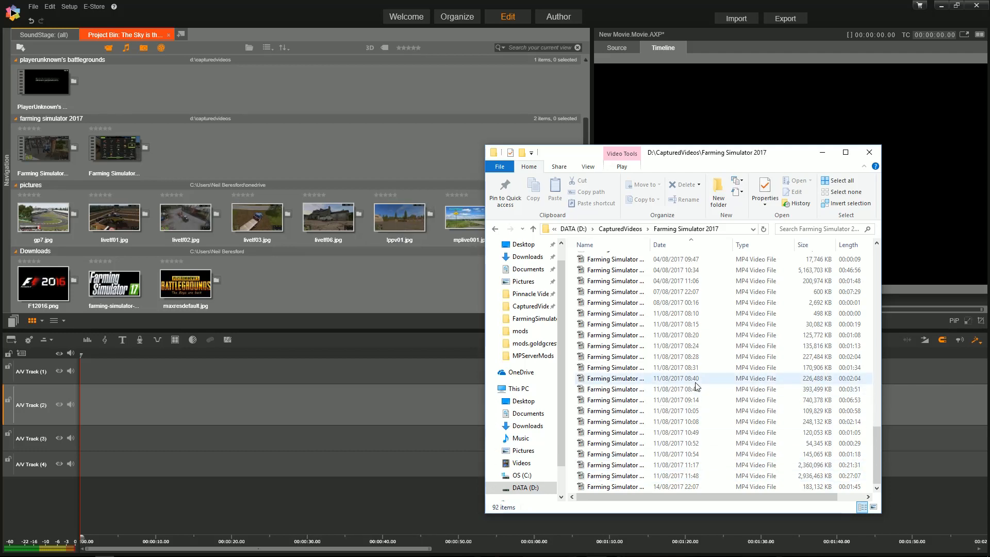
pyautogui.click(599, 487)
pyautogui.moveTo(585, 481); pyautogui.dragTo(393, 284)
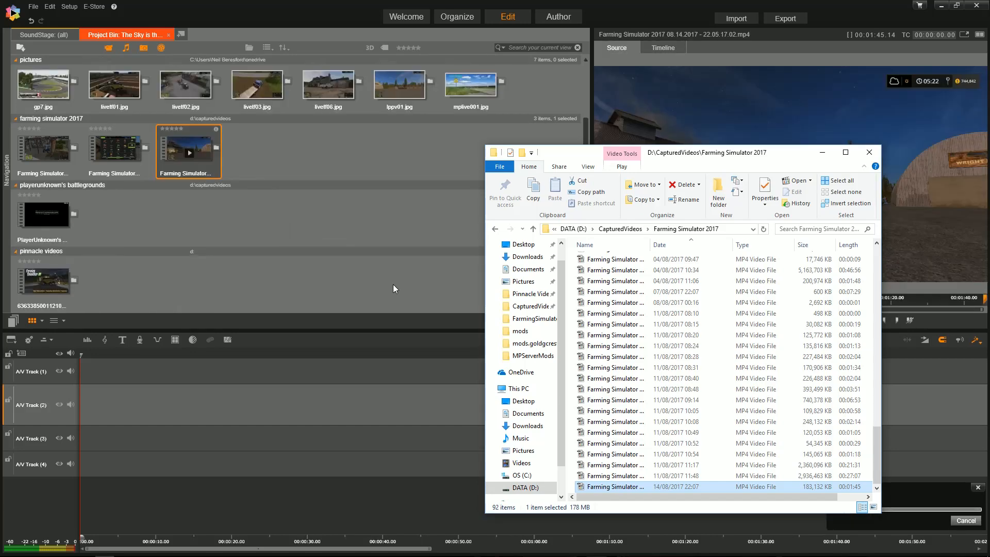
pyautogui.click(393, 284)
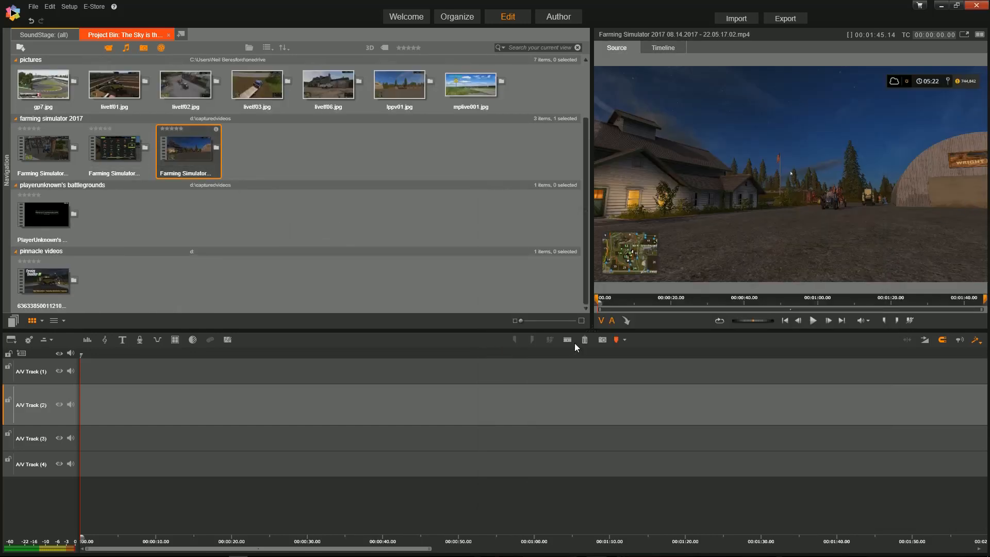
# - Play the first seconds of the imported Farming Simulator clip in the source preview and pause it
pyautogui.click(813, 321)
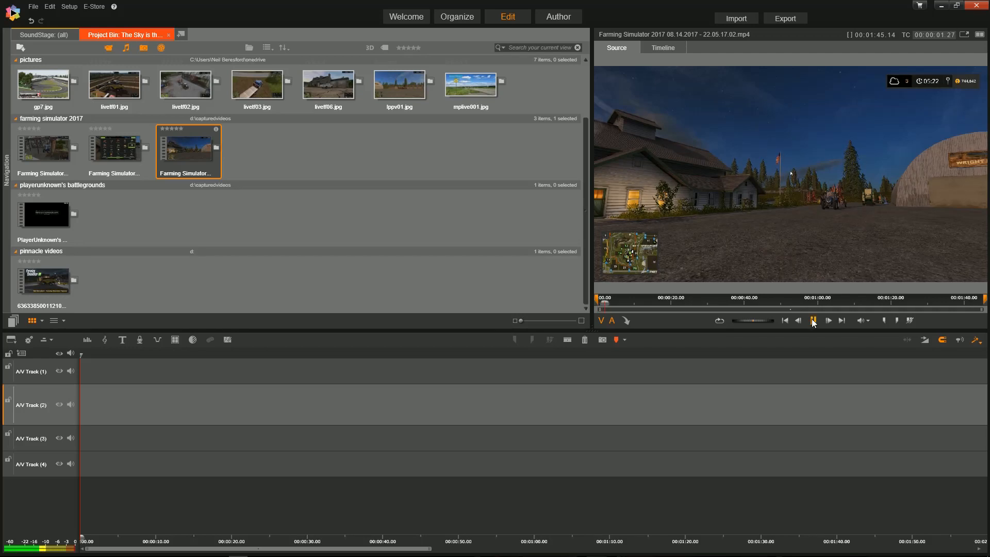
pyautogui.click(813, 320)
# - Place the intro clip from the pinnacle videos group at the start of A/V Track (3)
pyautogui.scroll(1, 289, 201)
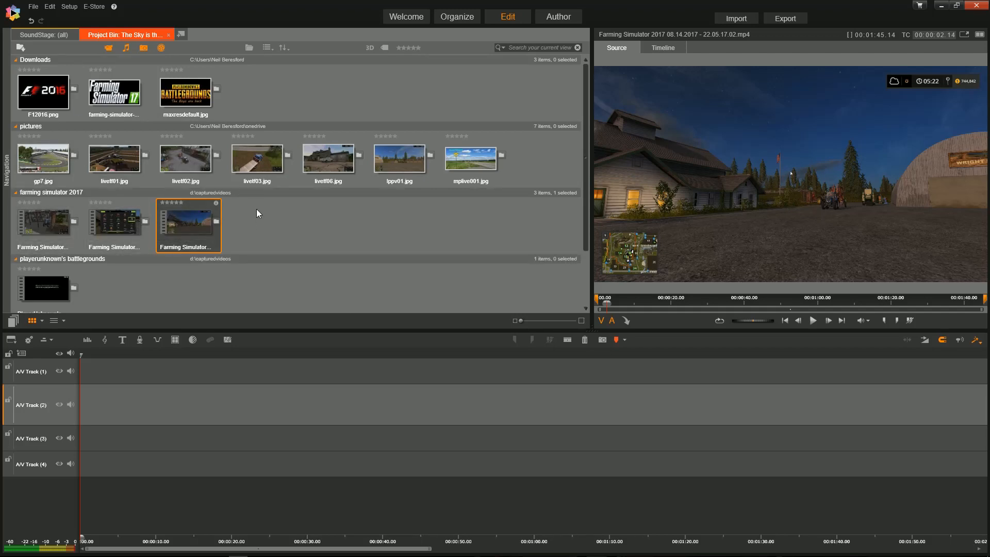
pyautogui.scroll(-3, 257, 213)
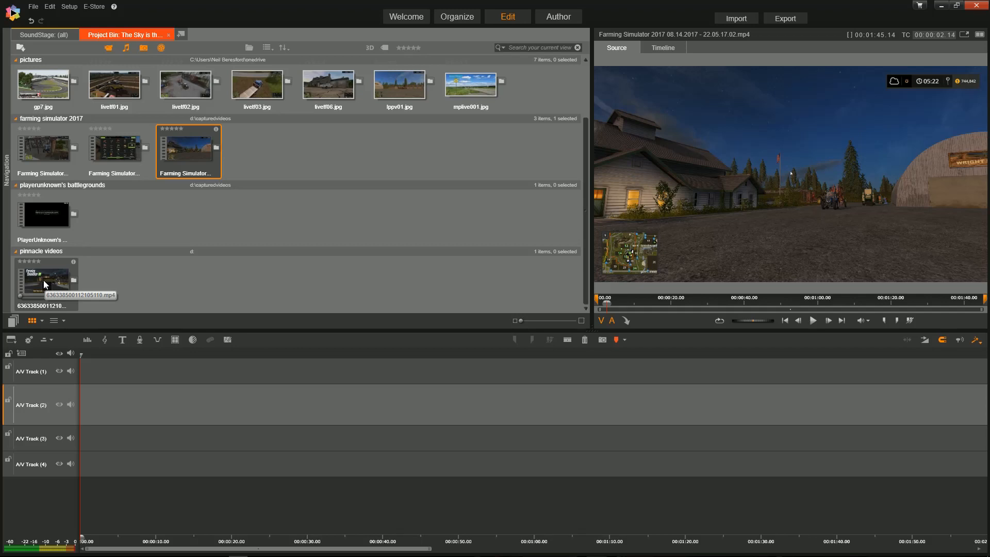
pyautogui.moveTo(48, 289)
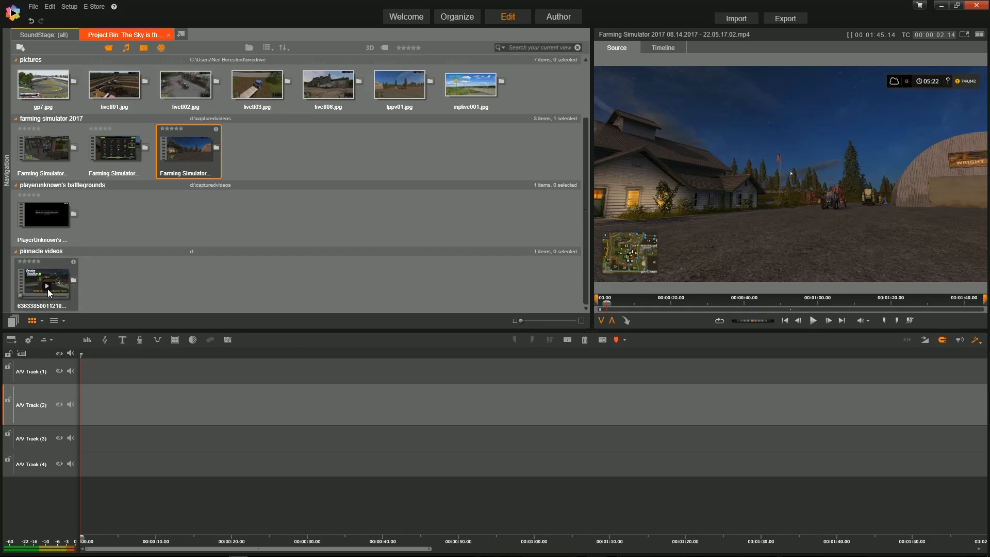
pyautogui.moveTo(63, 273); pyautogui.dragTo(141, 439)
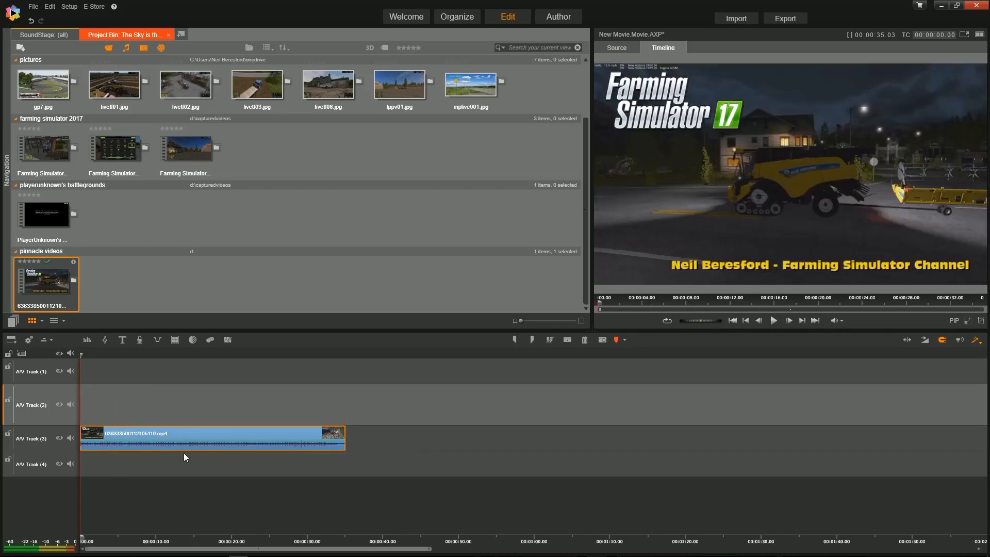
# - Preview the opening of the intro clip on the timeline and return the playhead to the start
pyautogui.click(775, 321)
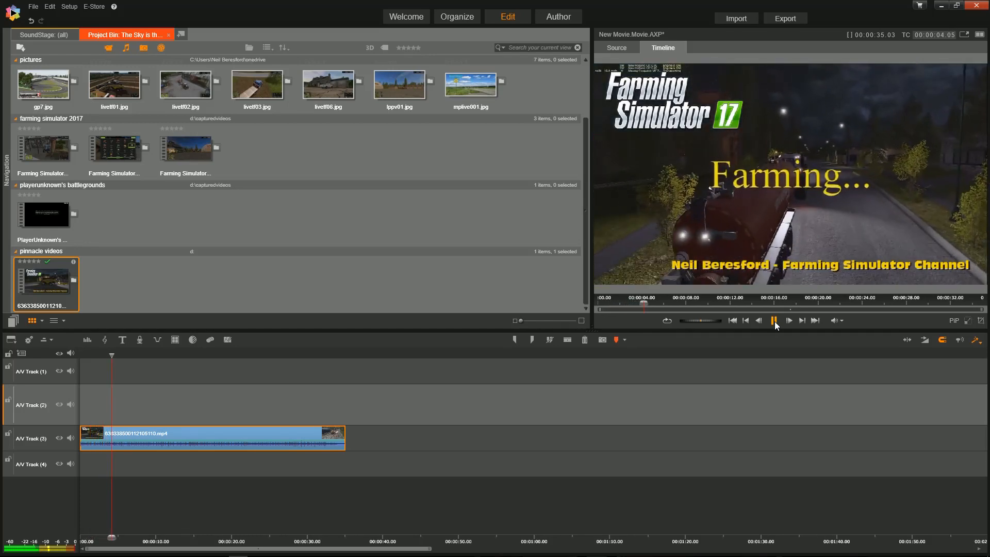
pyautogui.click(774, 320)
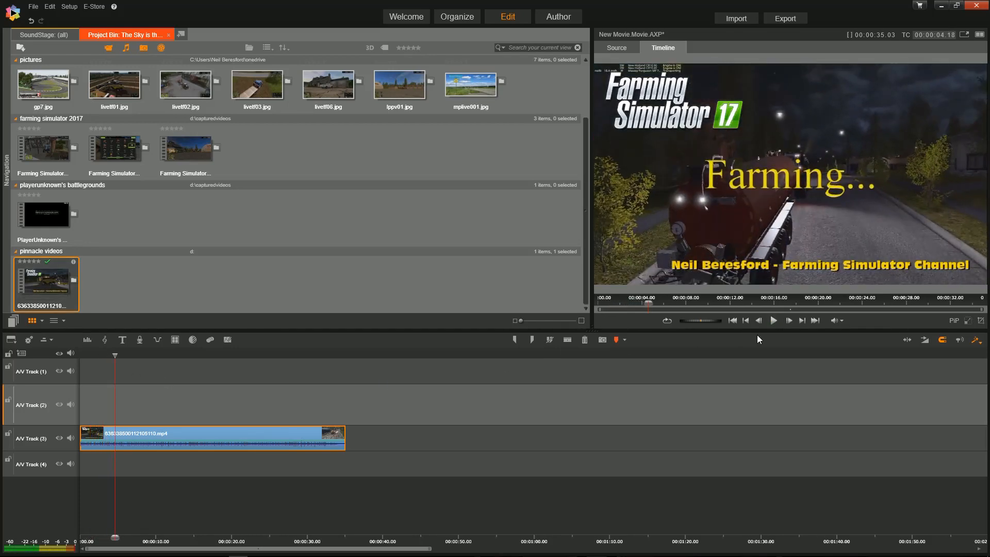
pyautogui.click(774, 320)
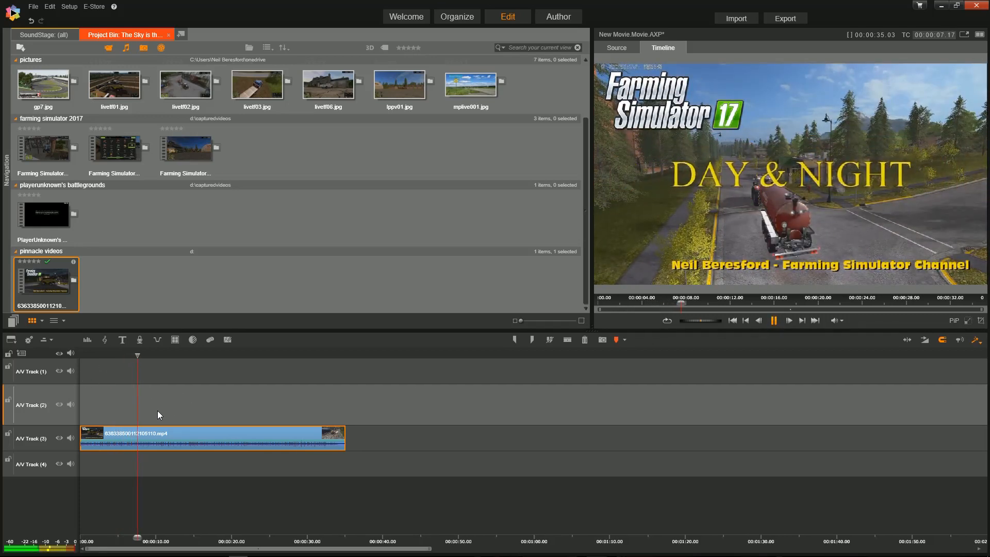
pyautogui.moveTo(155, 362); pyautogui.dragTo(74, 352)
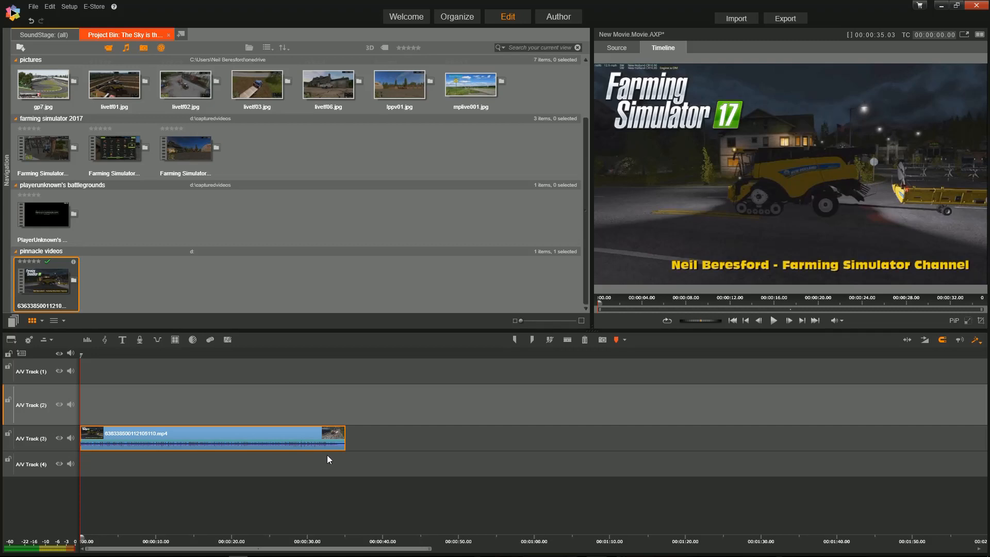
# - Add a Cross Dissolve in transition to the intro clip on A/V Track (3)
pyautogui.rightClick(181, 433)
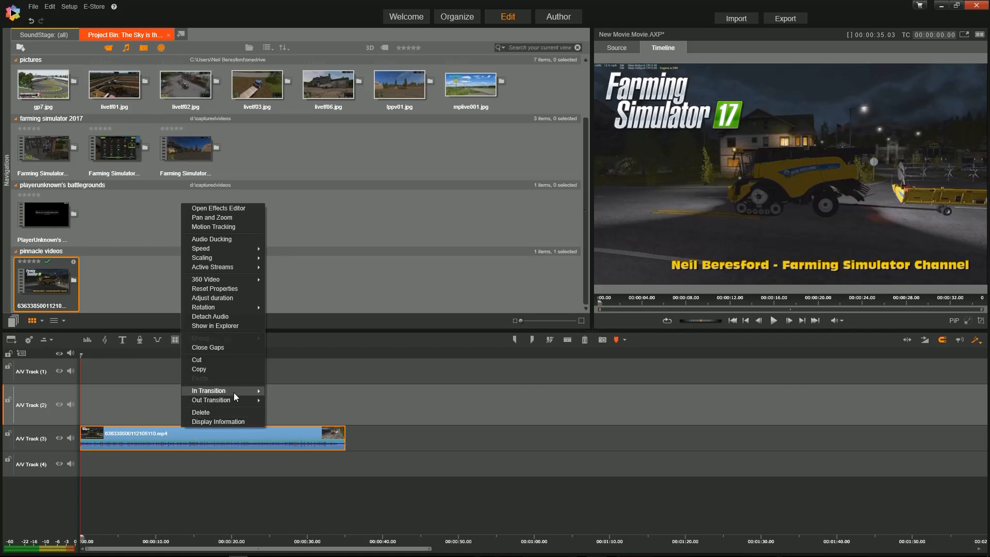
pyautogui.moveTo(233, 391)
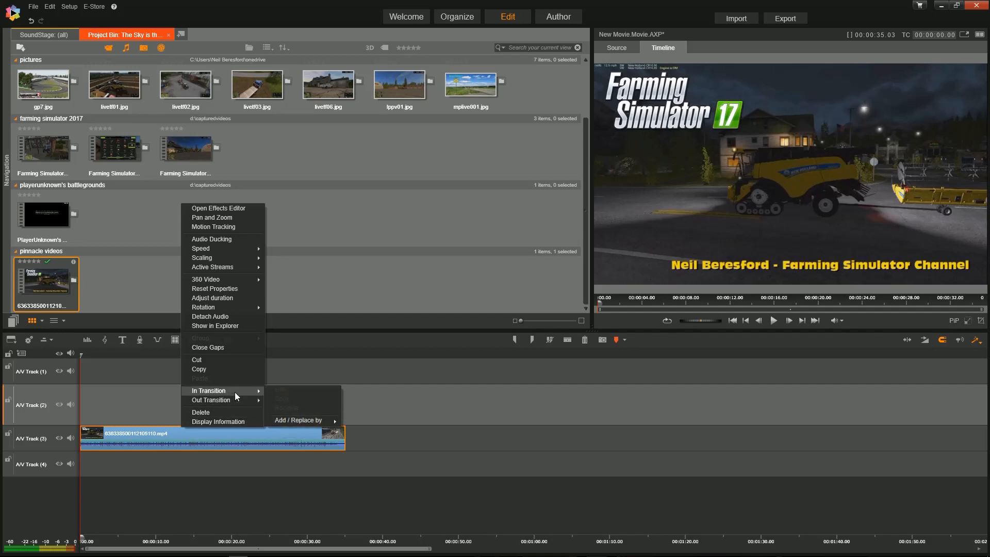
pyautogui.moveTo(296, 421)
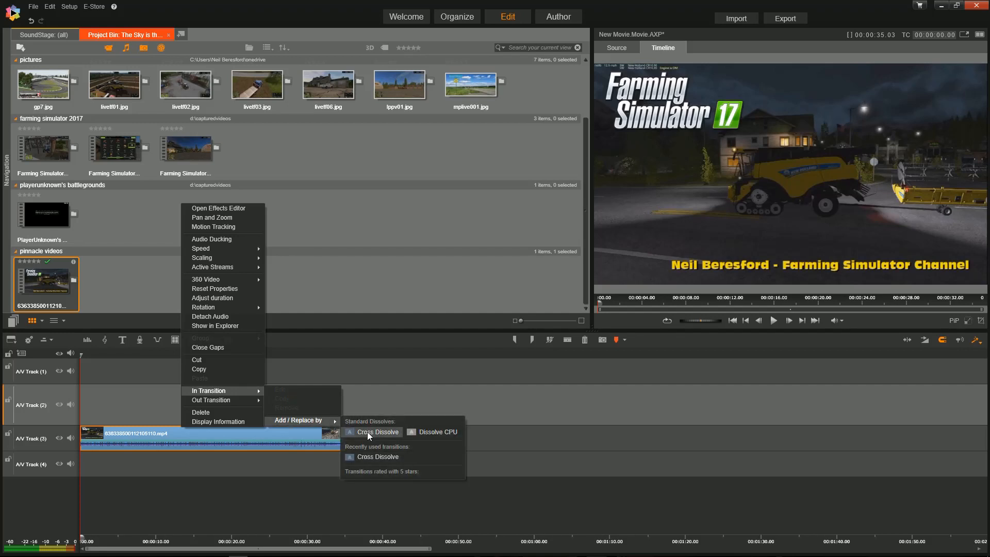
pyautogui.click(368, 434)
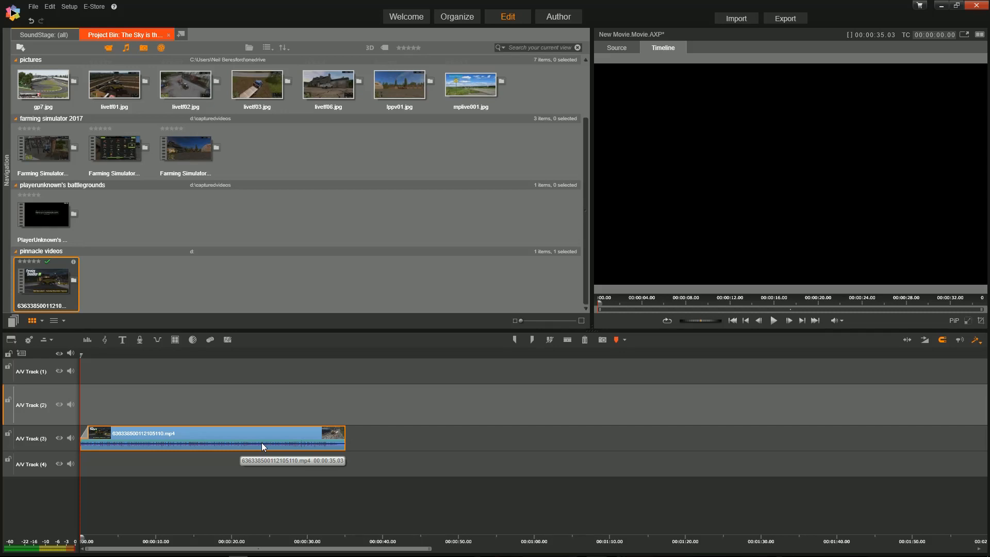
# - Add a Cross Dissolve out transition to the intro clip on A/V Track (3)
pyautogui.rightClick(274, 432)
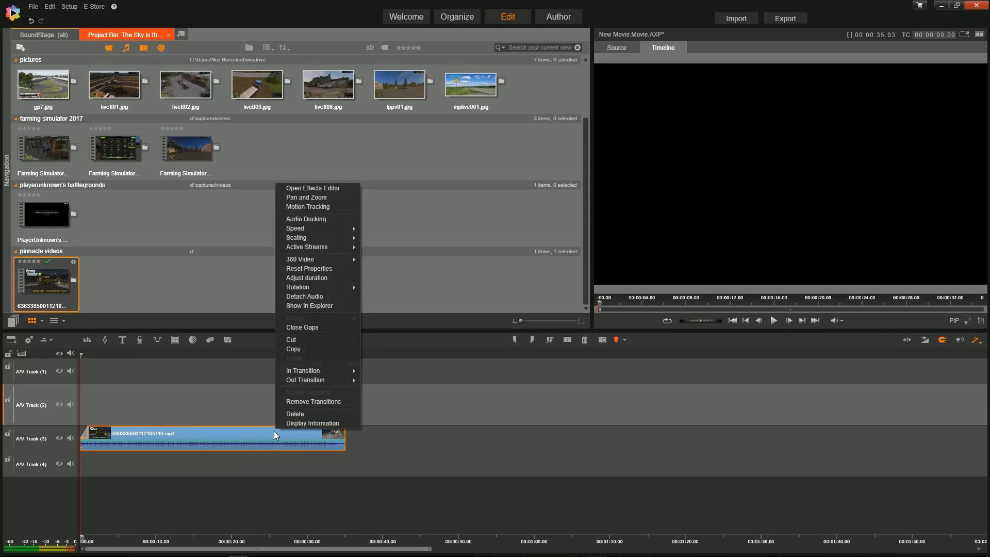
pyautogui.moveTo(333, 383)
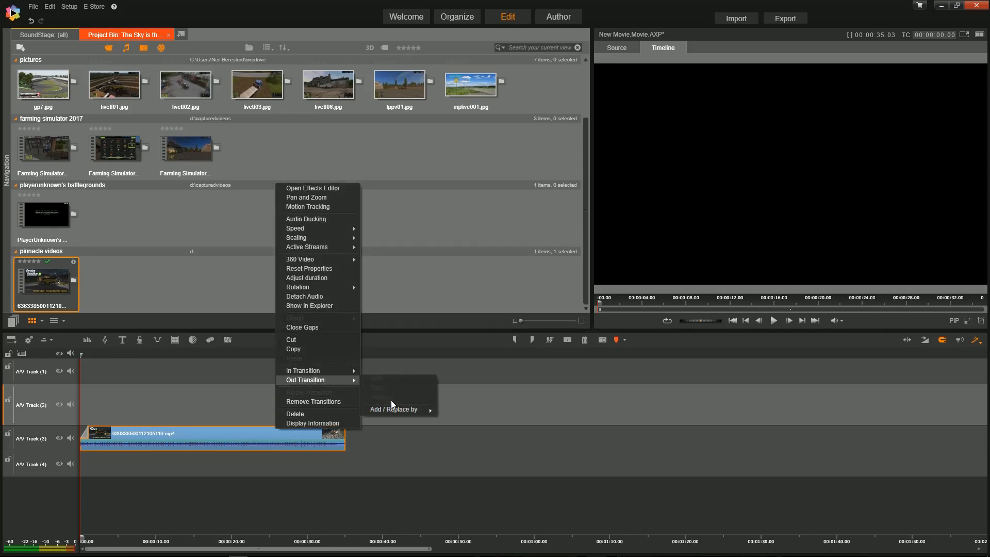
pyautogui.moveTo(391, 408)
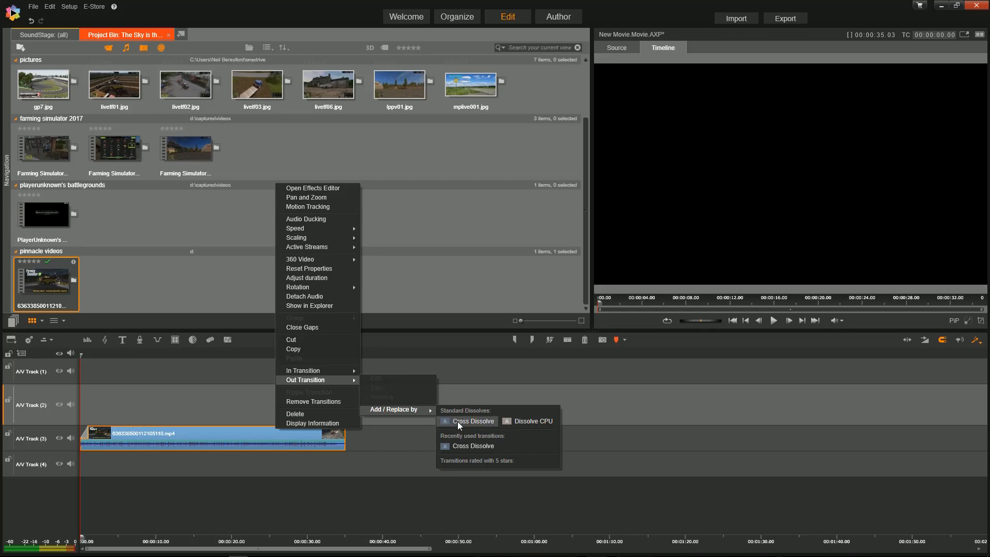
pyautogui.click(458, 423)
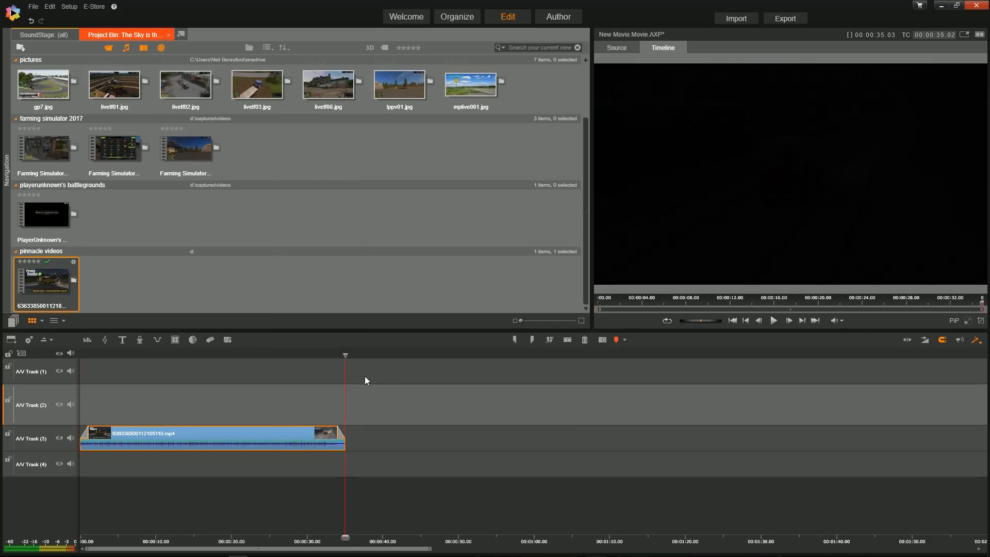
# - Preview the dissolves at the beginning and end of the intro clip, then return the playhead to the start
pyautogui.moveTo(347, 354); pyautogui.dragTo(81, 355)
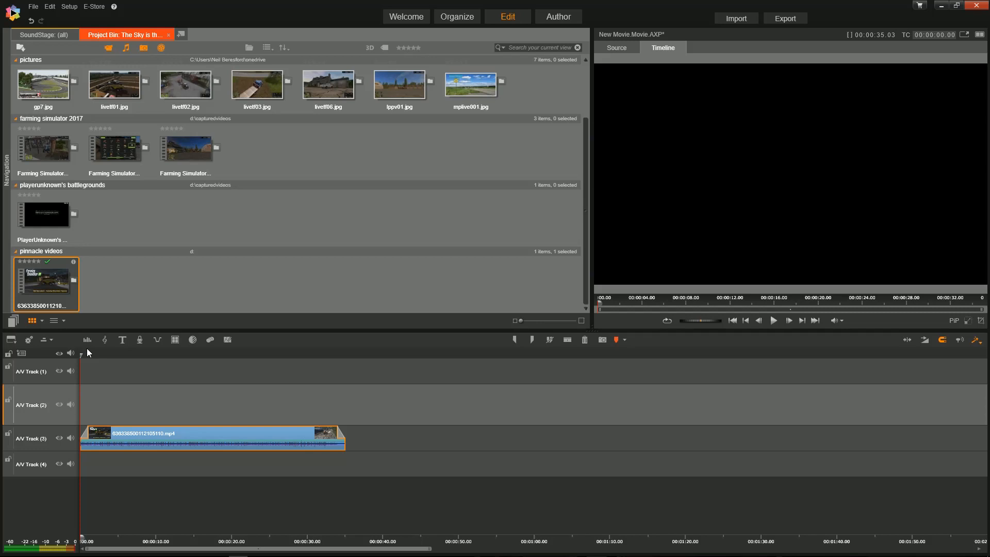
pyautogui.click(774, 320)
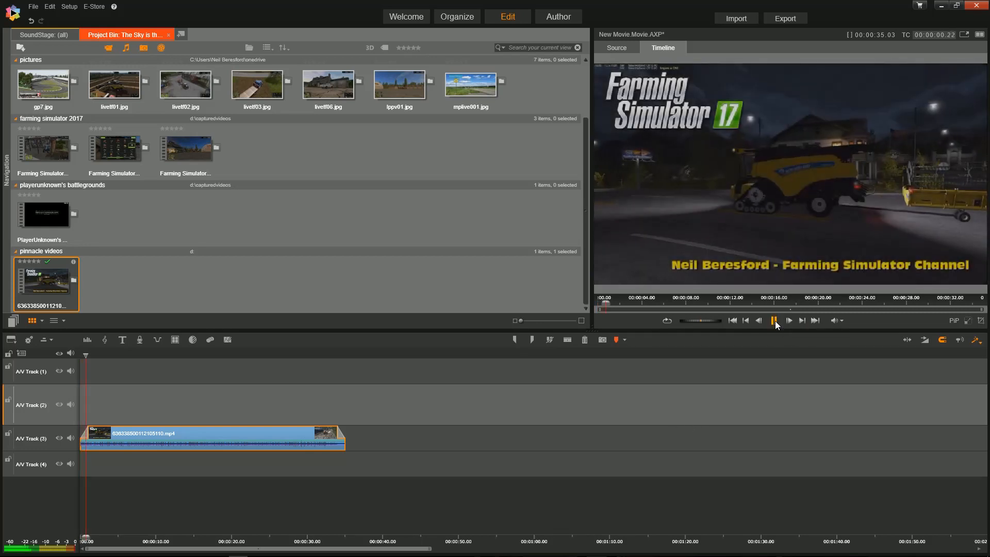
pyautogui.moveTo(98, 354); pyautogui.dragTo(331, 361)
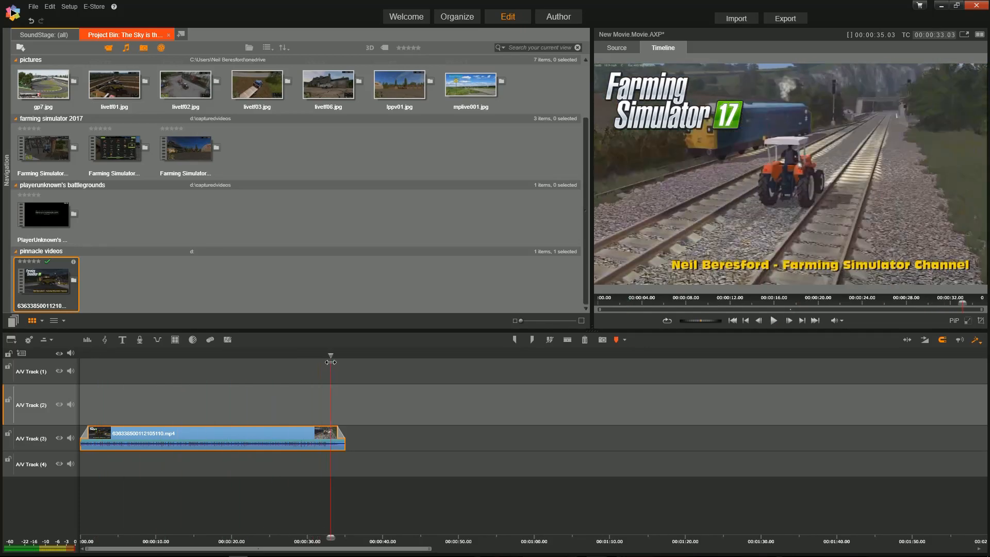
pyautogui.click(774, 321)
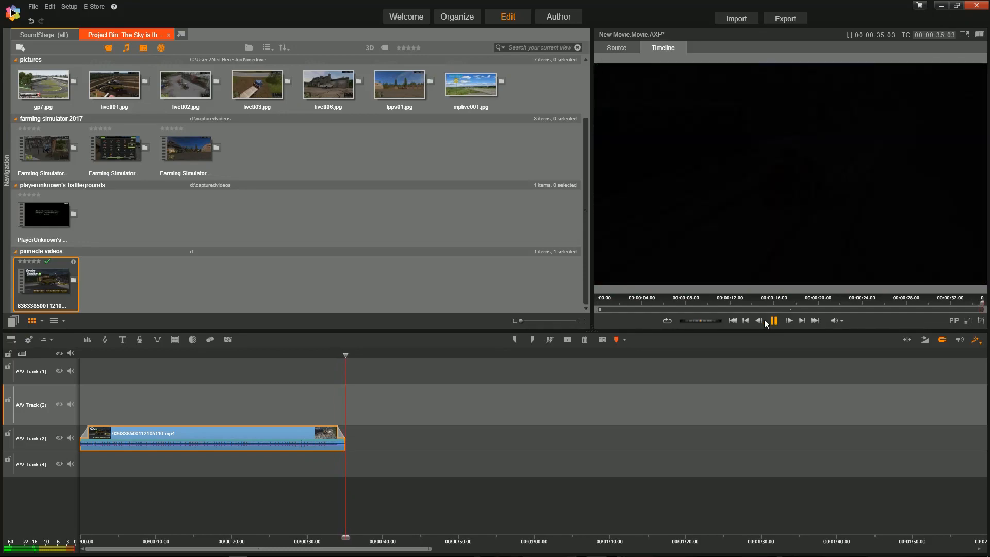
pyautogui.moveTo(351, 360); pyautogui.dragTo(79, 364)
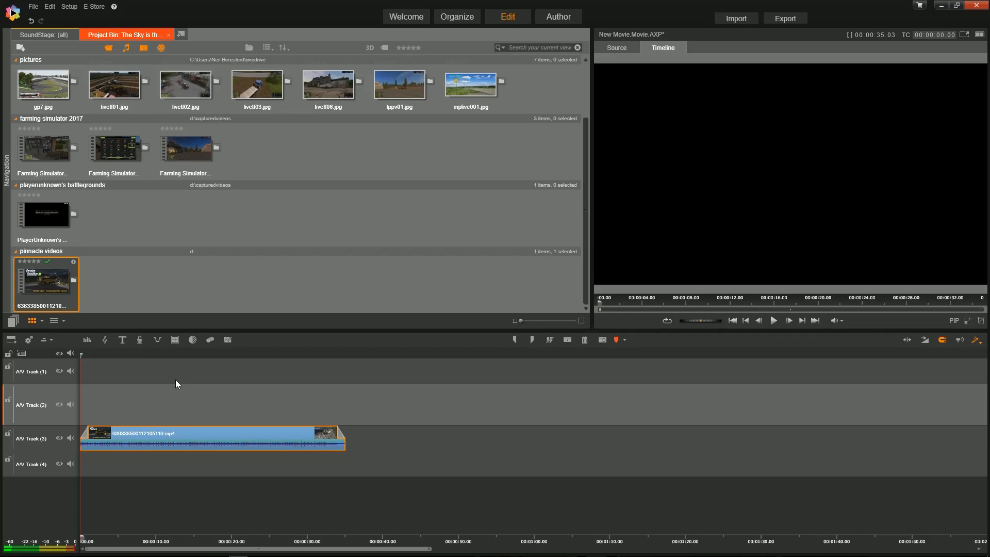
# - Add the newly imported Farming Simulator clip after the intro on A/V Track (3) and close the gap between them
pyautogui.scroll(1, 302, 274)
pyautogui.scroll(1, 303, 274)
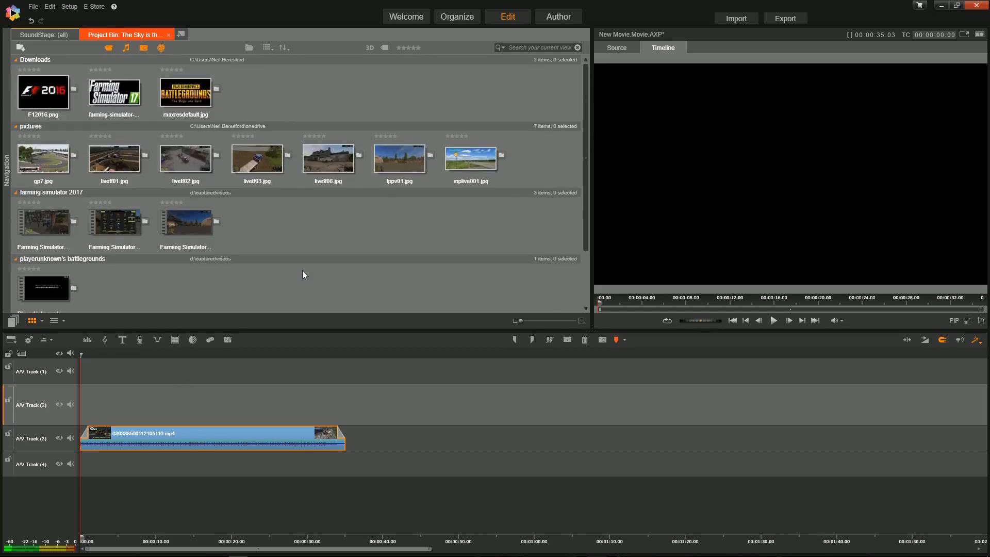
pyautogui.scroll(-1, 296, 247)
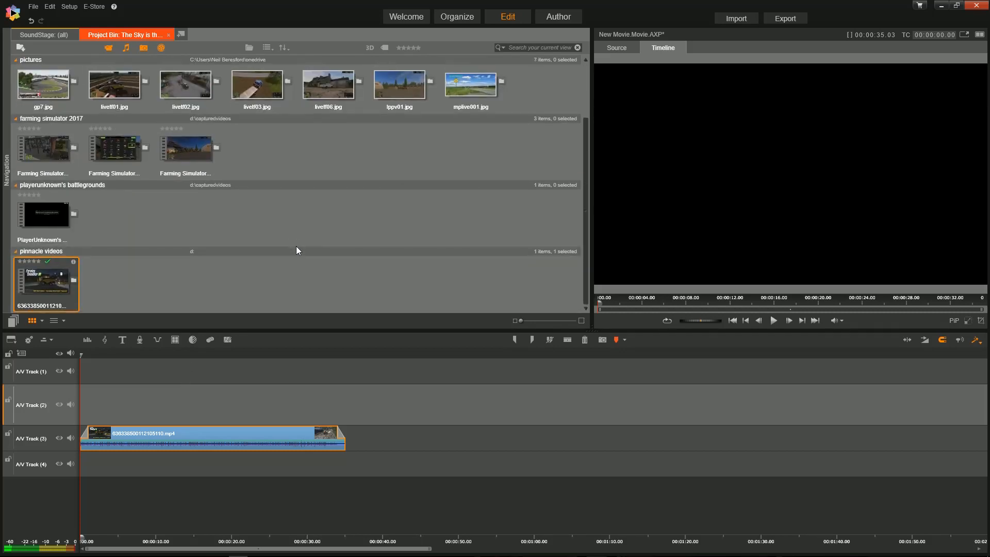
pyautogui.scroll(1, 296, 250)
pyautogui.moveTo(191, 212); pyautogui.dragTo(410, 444)
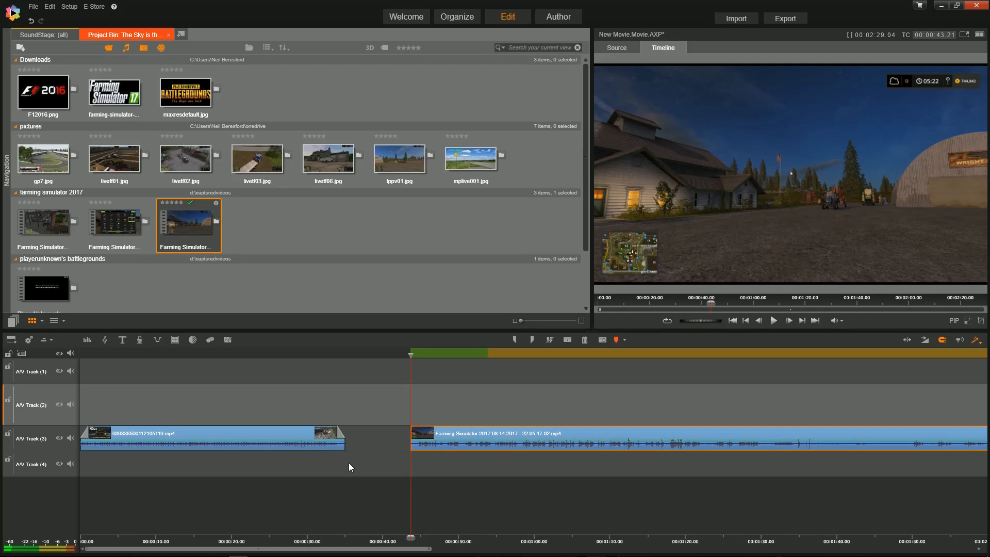
pyautogui.rightClick(372, 438)
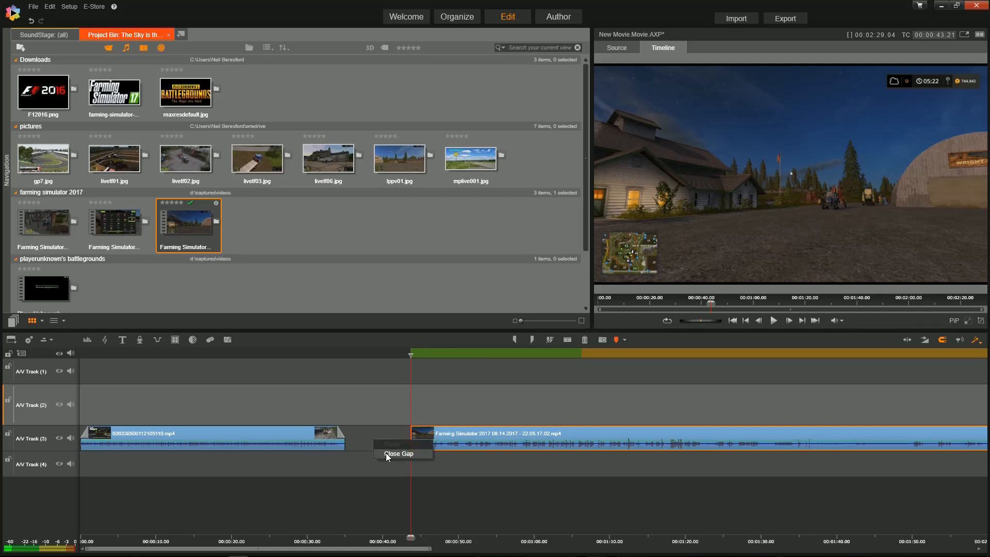
pyautogui.click(388, 454)
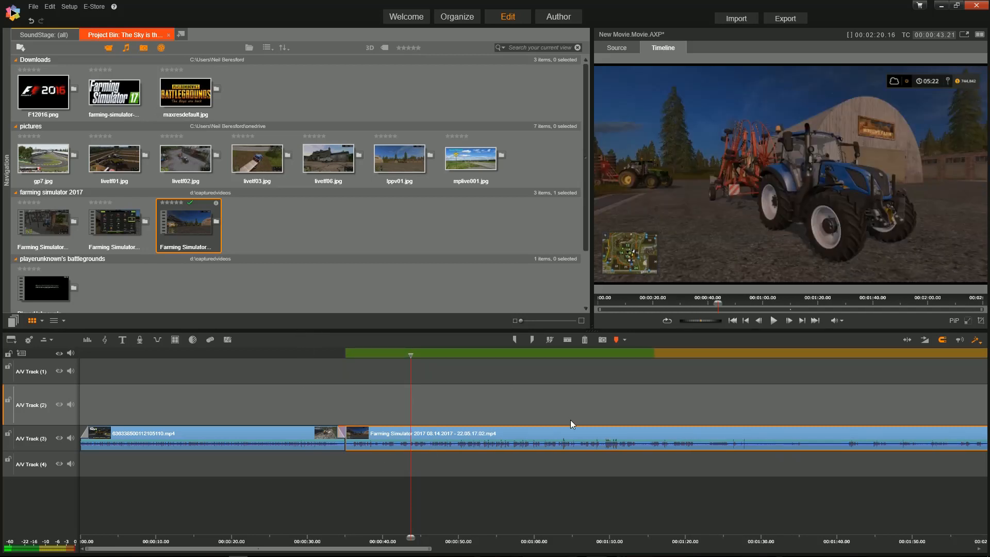
# - Add a Cross Dissolve in transition to the Farming Simulator gameplay clip on A/V Track (3)
pyautogui.rightClick(432, 436)
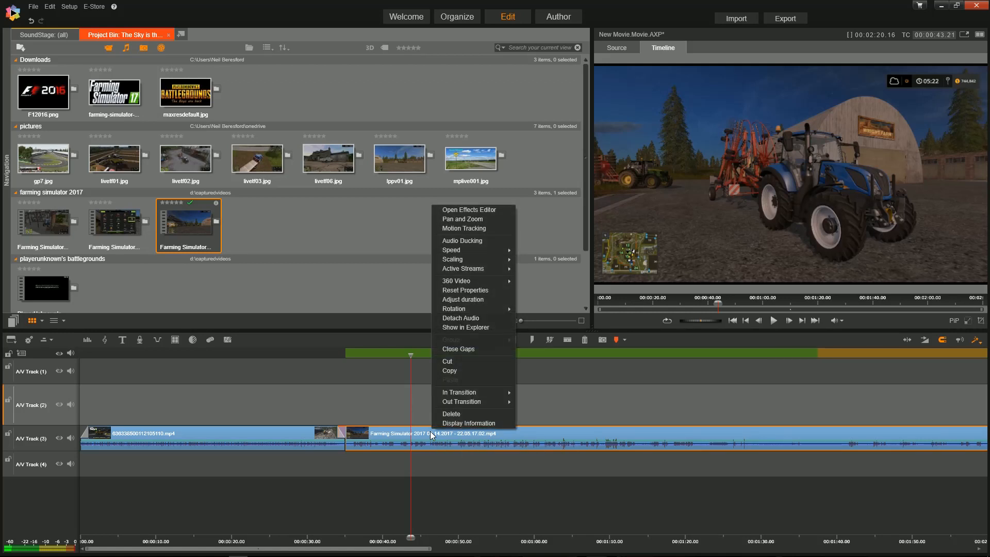
pyautogui.moveTo(478, 392)
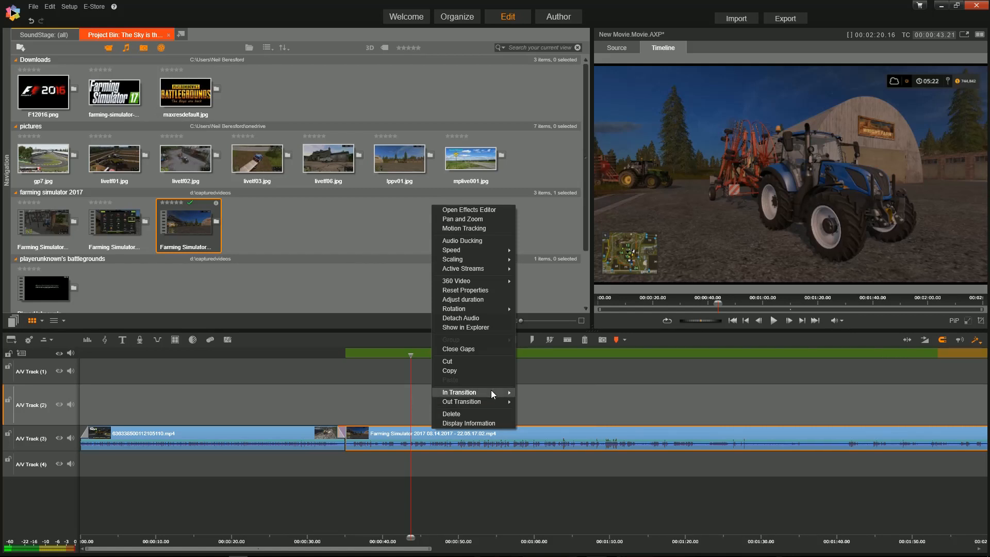
pyautogui.moveTo(544, 425)
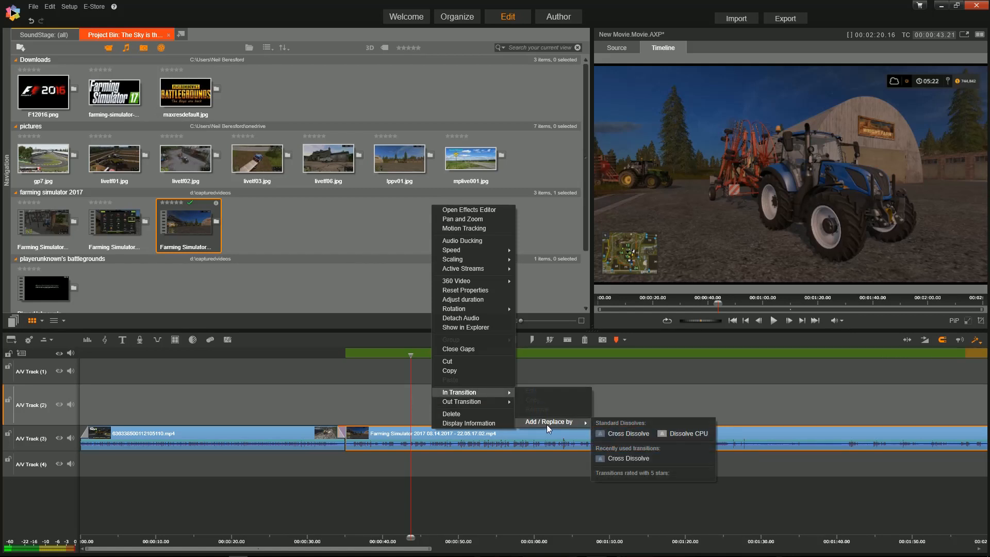
pyautogui.click(614, 435)
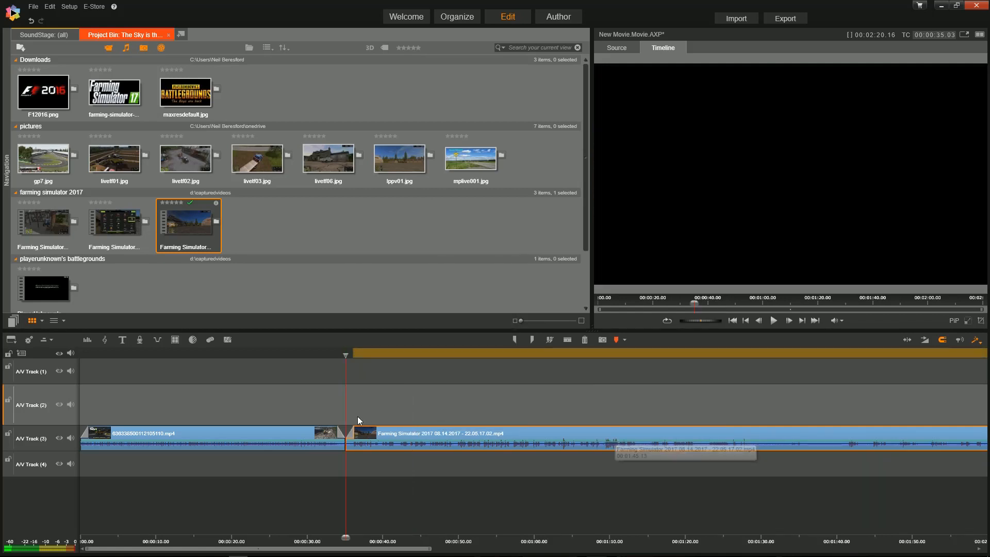
pyautogui.click(268, 435)
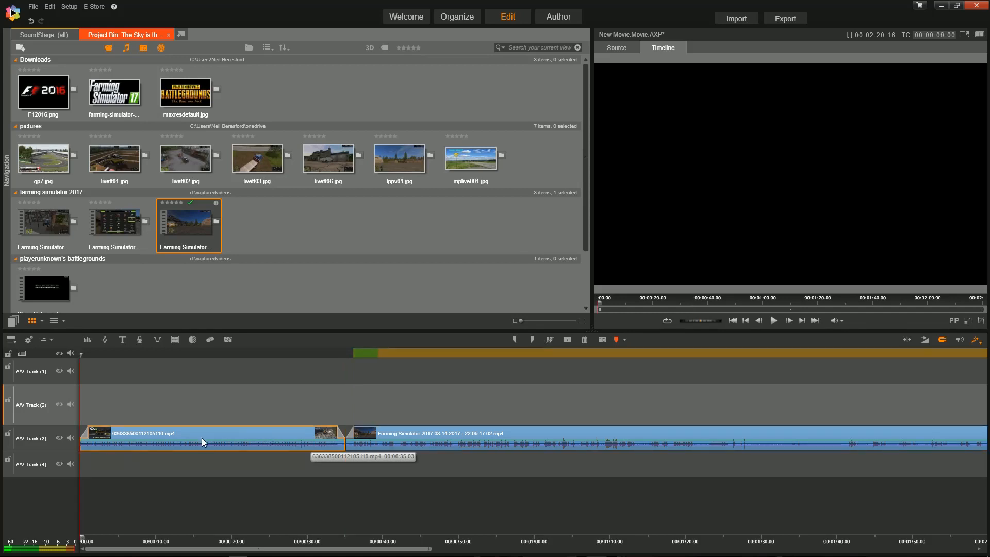
pyautogui.click(451, 439)
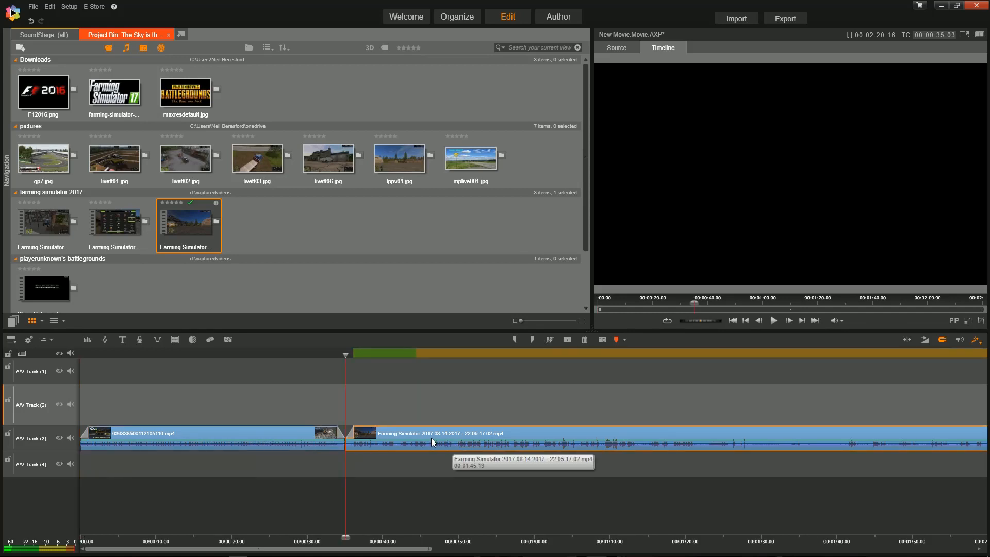
pyautogui.click(284, 443)
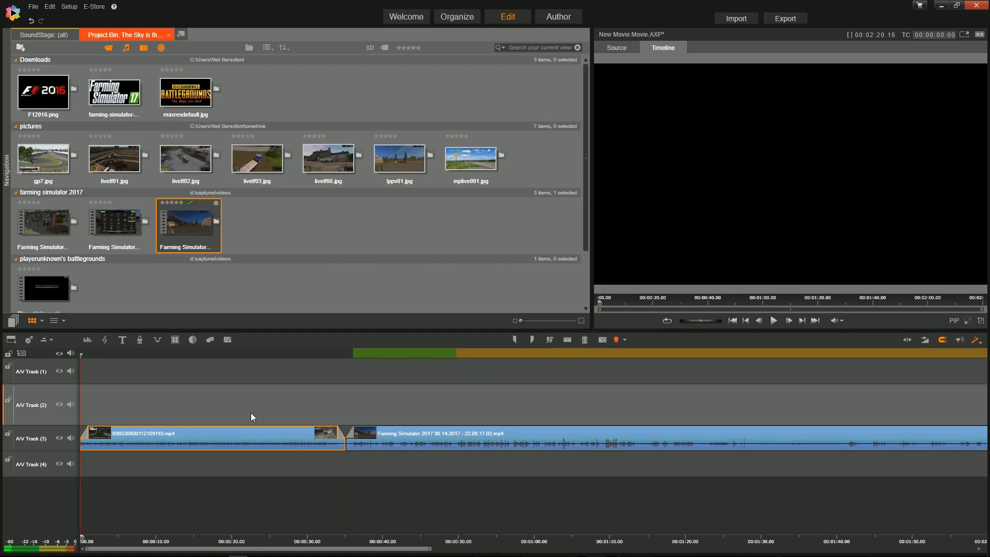
# - Add a Cross Dissolve out transition to the end of the full-length Farming Simulator gameplay clip on A/V Track (3)
pyautogui.click(447, 438)
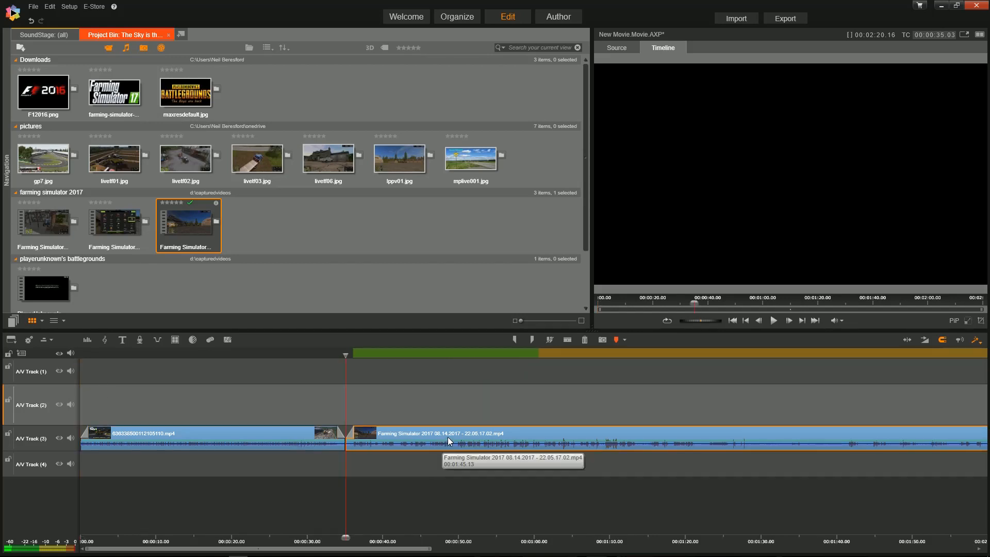
pyautogui.rightClick(448, 437)
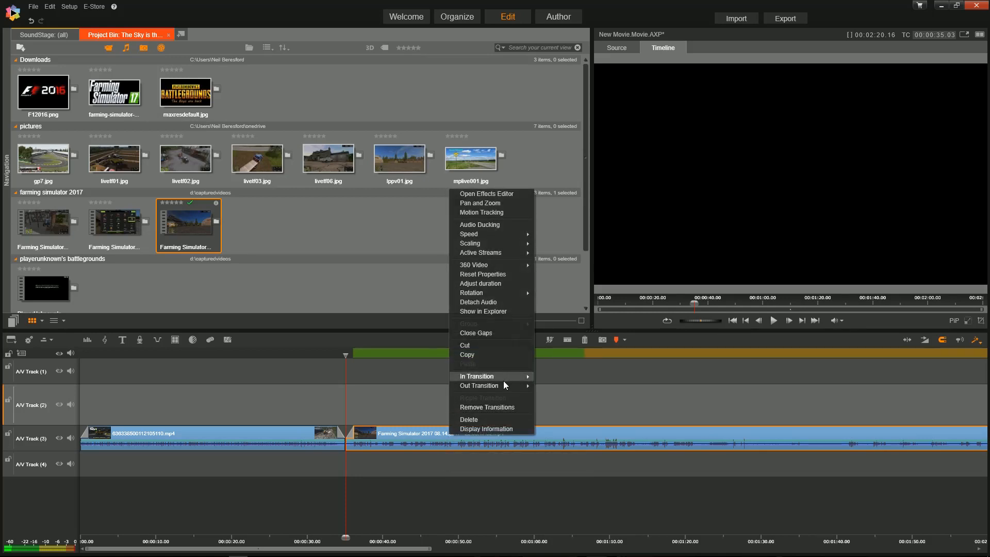
pyautogui.moveTo(503, 385)
pyautogui.moveTo(574, 417)
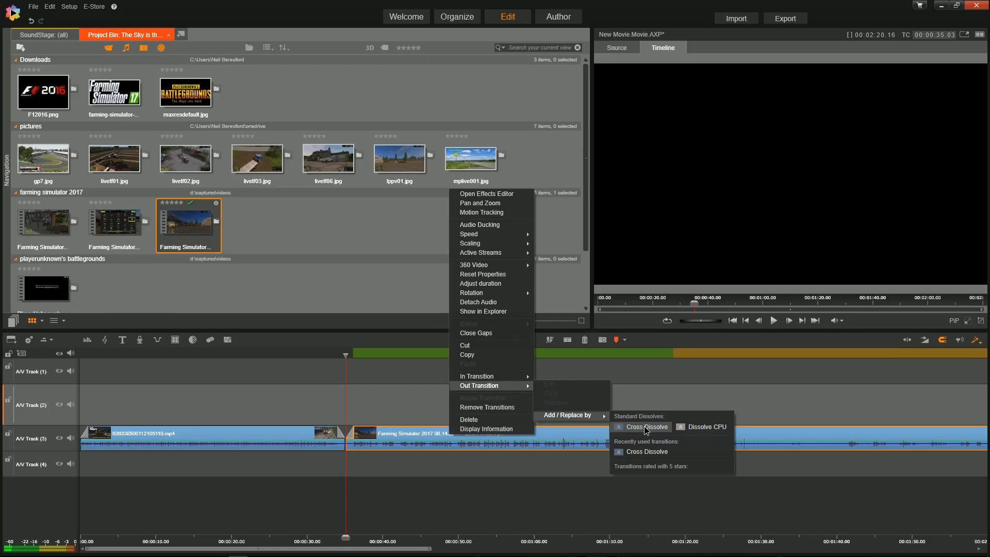
pyautogui.click(645, 426)
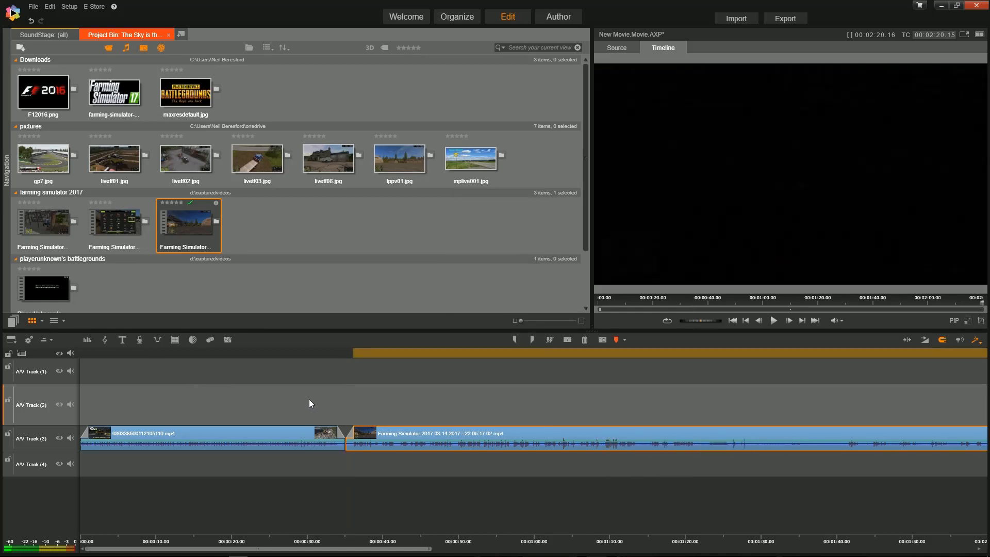
# - Preview the dissolve between the intro and the gameplay clip, starting at about 00:00:32 and stopping at about 00:00:40
pyautogui.click(282, 354)
pyautogui.moveTo(283, 353); pyautogui.dragTo(323, 354)
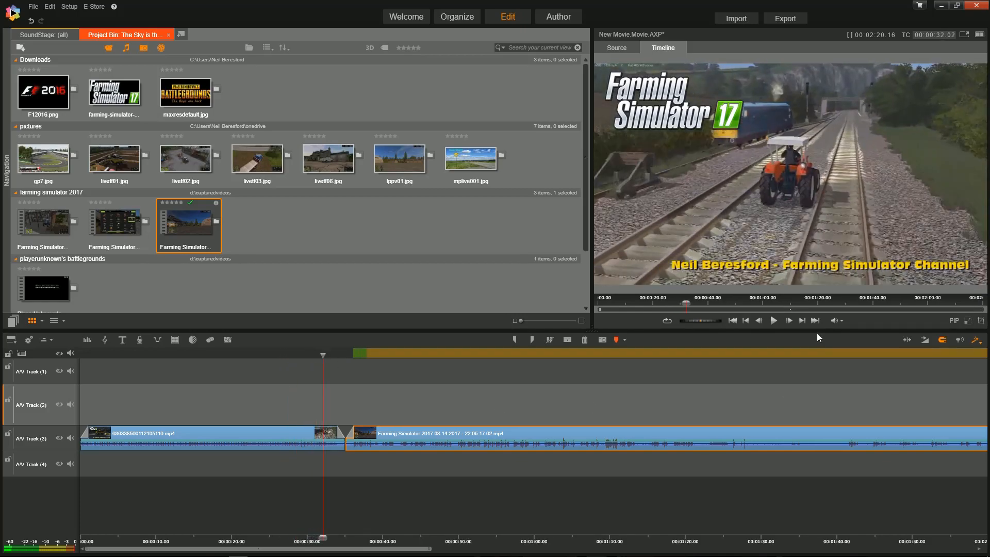
pyautogui.click(774, 320)
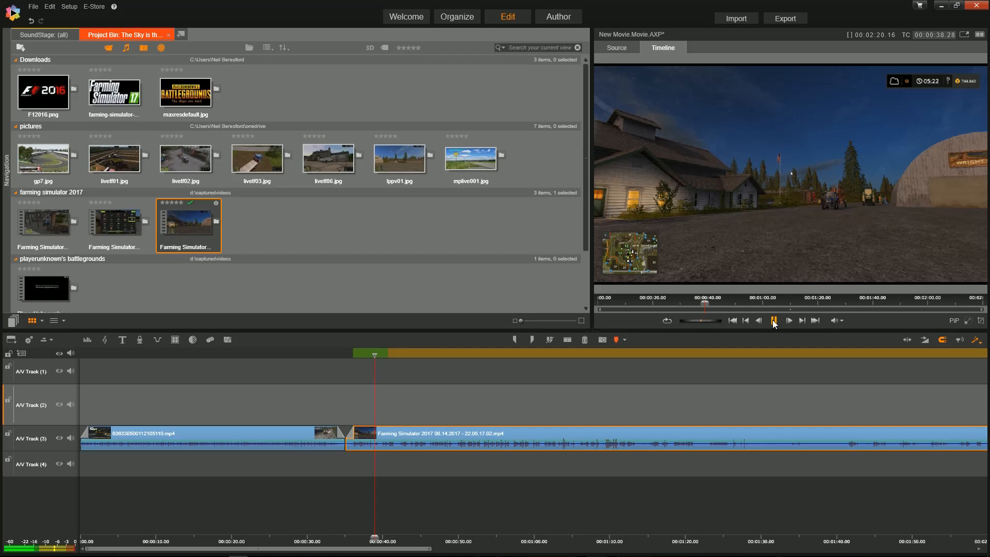
pyautogui.click(773, 321)
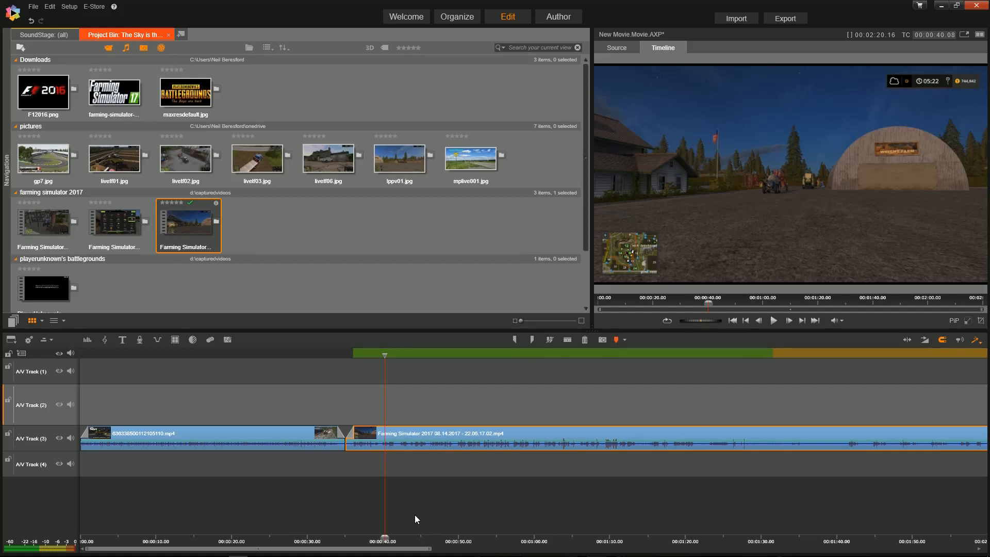
# - Preview the dissolve at the end of the gameplay clip, starting from about 00:02:17
pyautogui.scroll(-3, 417, 519)
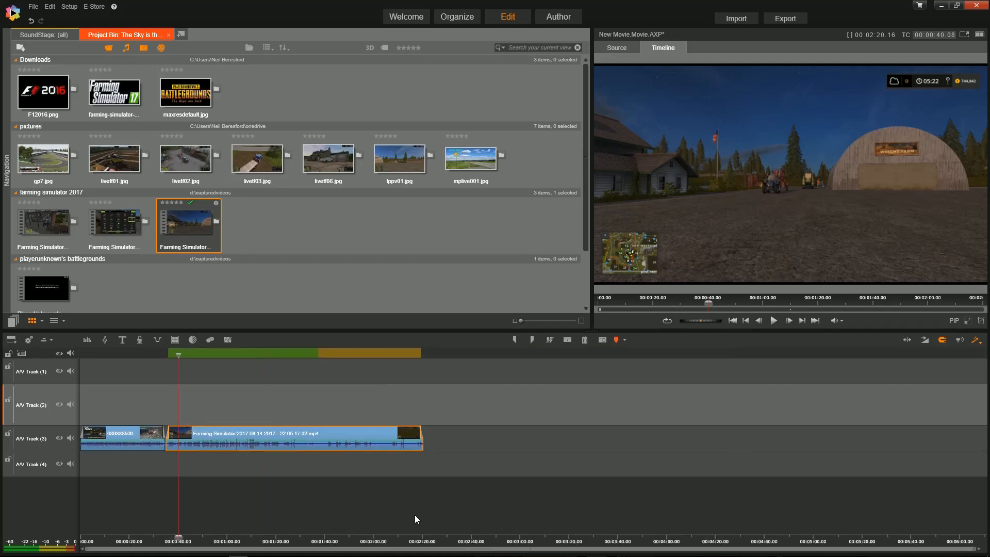
pyautogui.scroll(3, 415, 516)
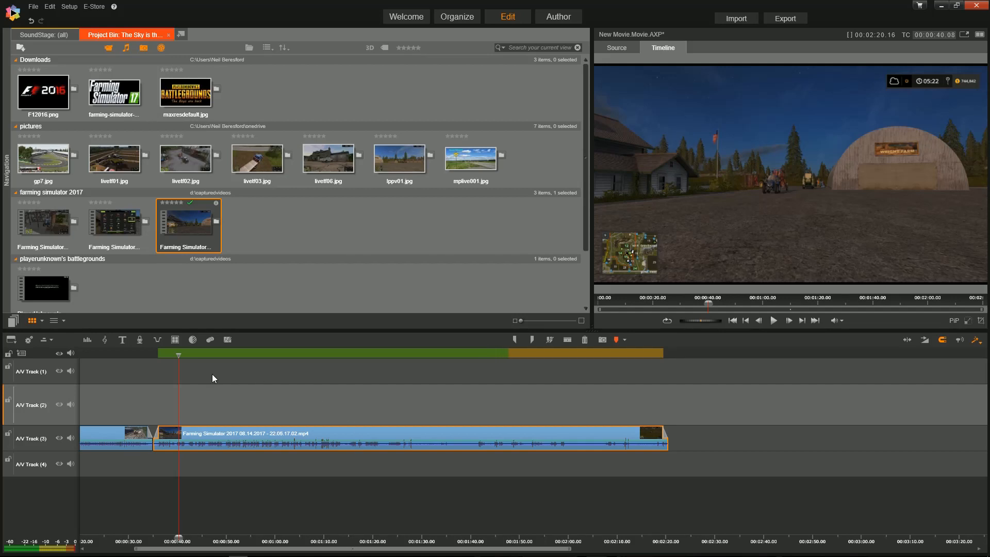
pyautogui.moveTo(174, 355); pyautogui.dragTo(657, 381)
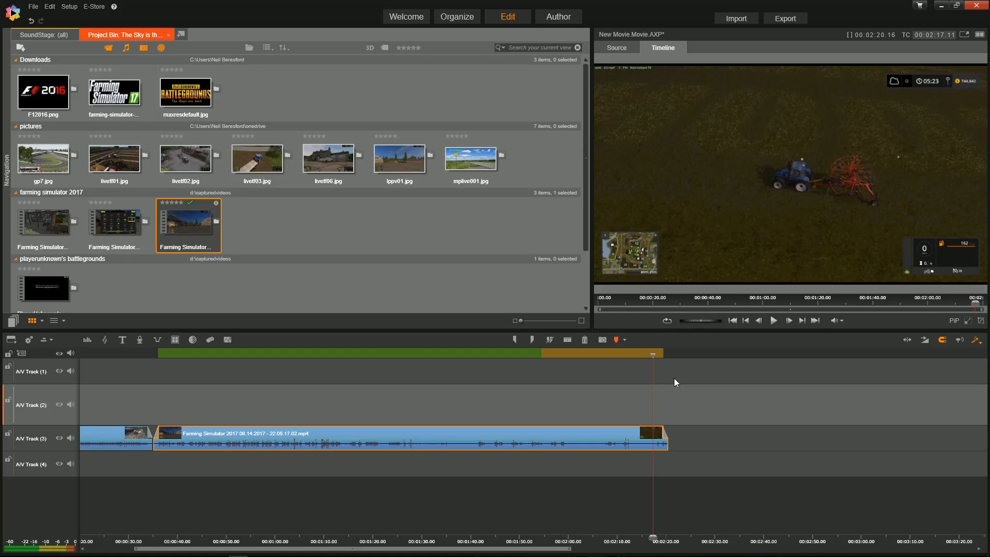
pyautogui.click(774, 321)
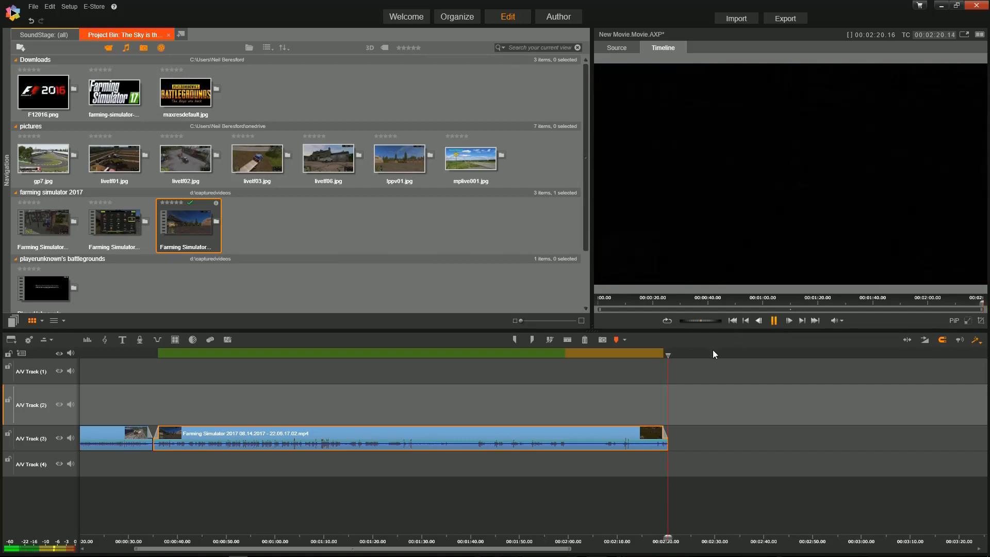
# - Cut off the gameplay clip at 00:02:18.06 by splitting it there and deleting the end piece, and play back the trimmed ending
pyautogui.click(653, 354)
pyautogui.moveTo(654, 354); pyautogui.dragTo(652, 354)
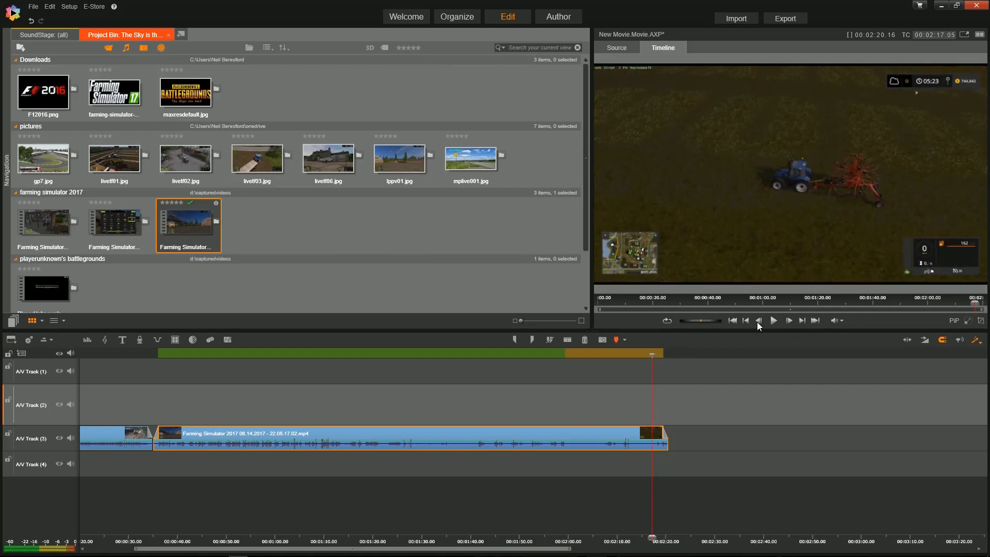
pyautogui.click(771, 320)
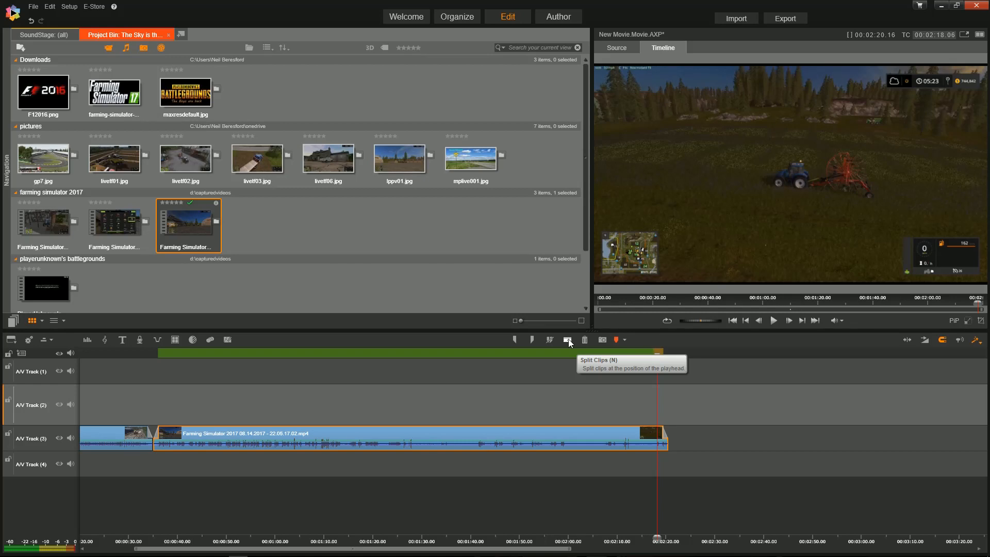
pyautogui.click(568, 341)
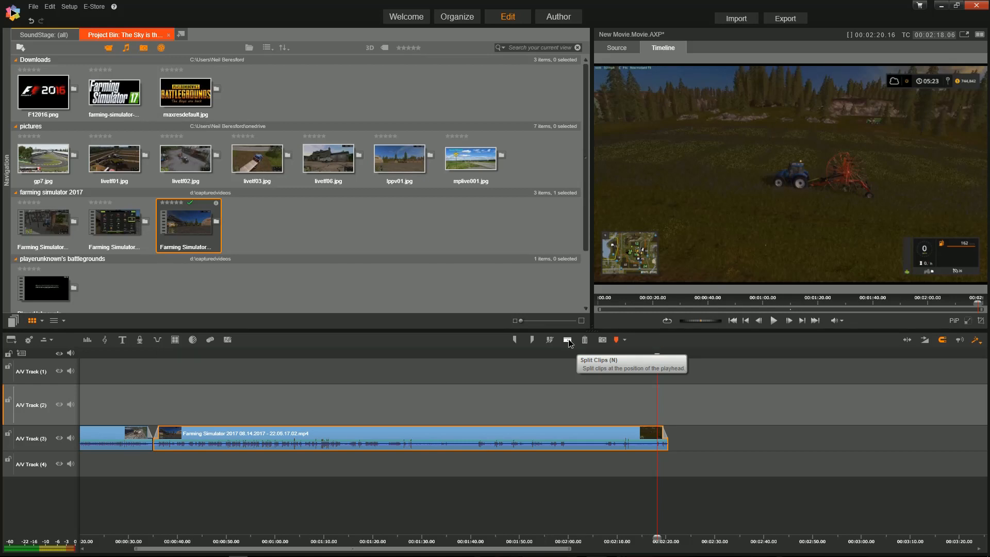
pyautogui.click(664, 445)
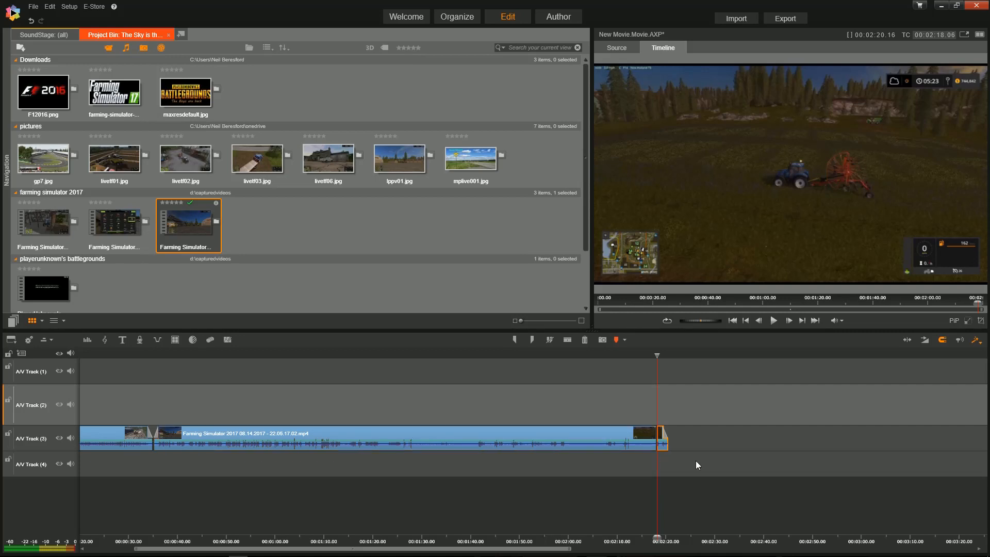
pyautogui.press('Delete')
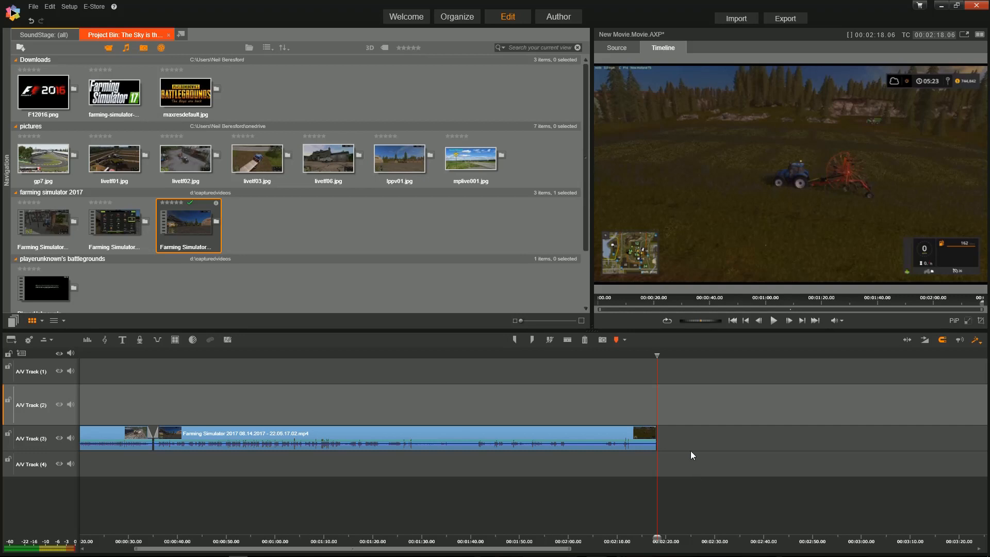
pyautogui.moveTo(657, 356); pyautogui.dragTo(640, 356)
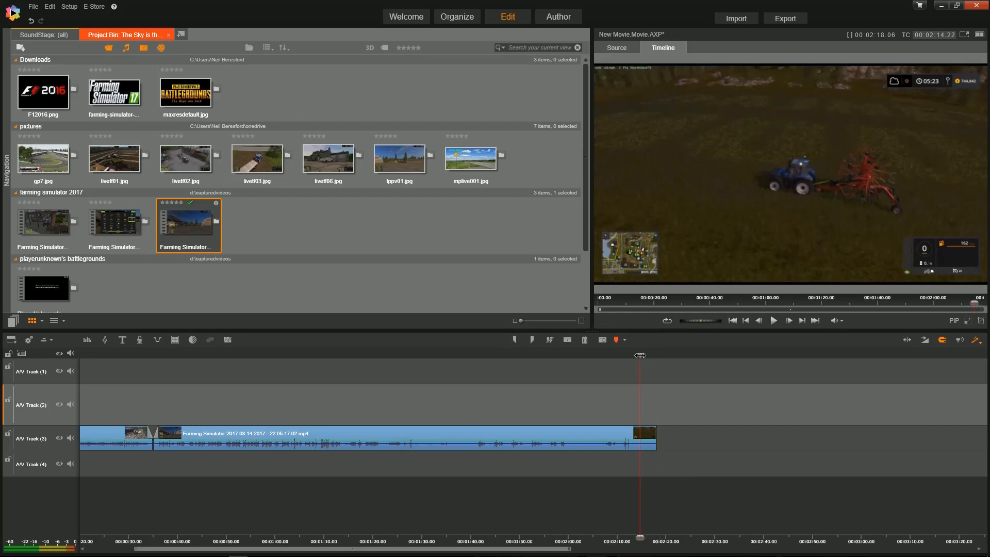
pyautogui.click(773, 321)
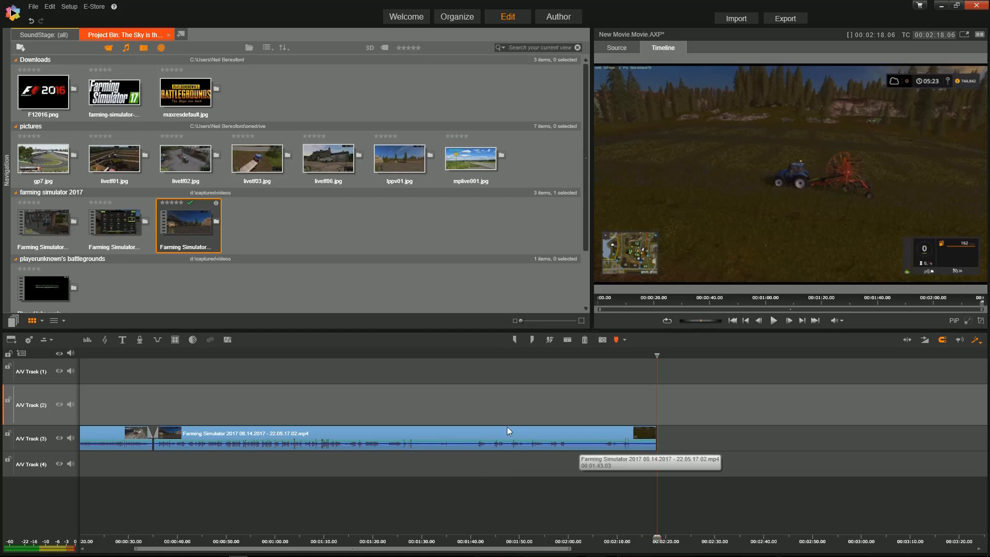
# - Add a Cross Dissolve out transition to the trimmed gameplay clip and preview it from about 00:02:15
pyautogui.rightClick(581, 432)
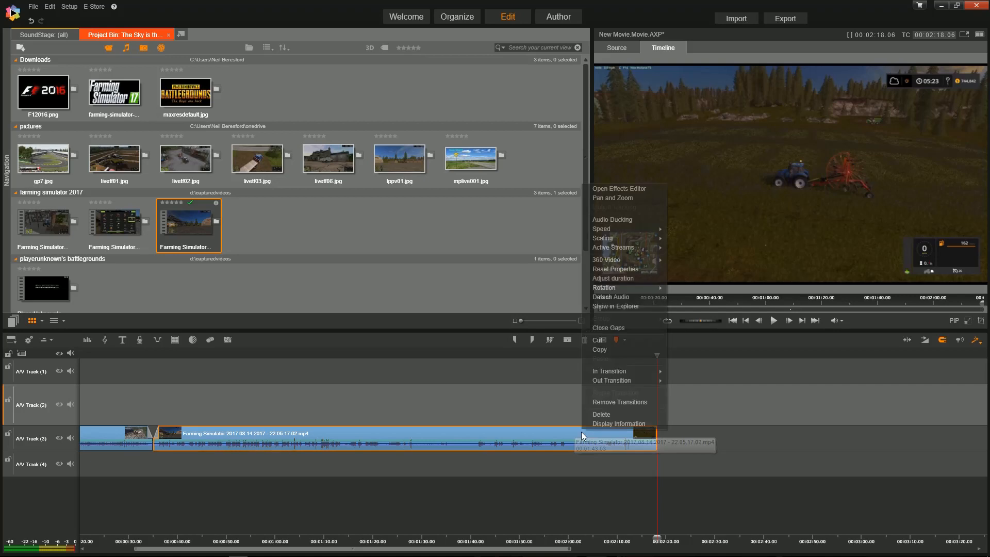
pyautogui.moveTo(629, 378)
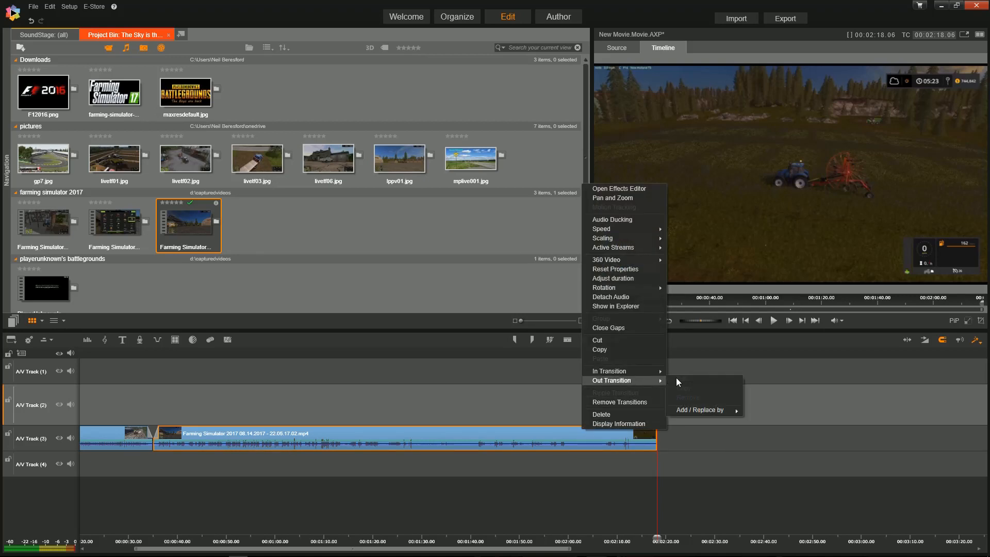
pyautogui.moveTo(707, 409)
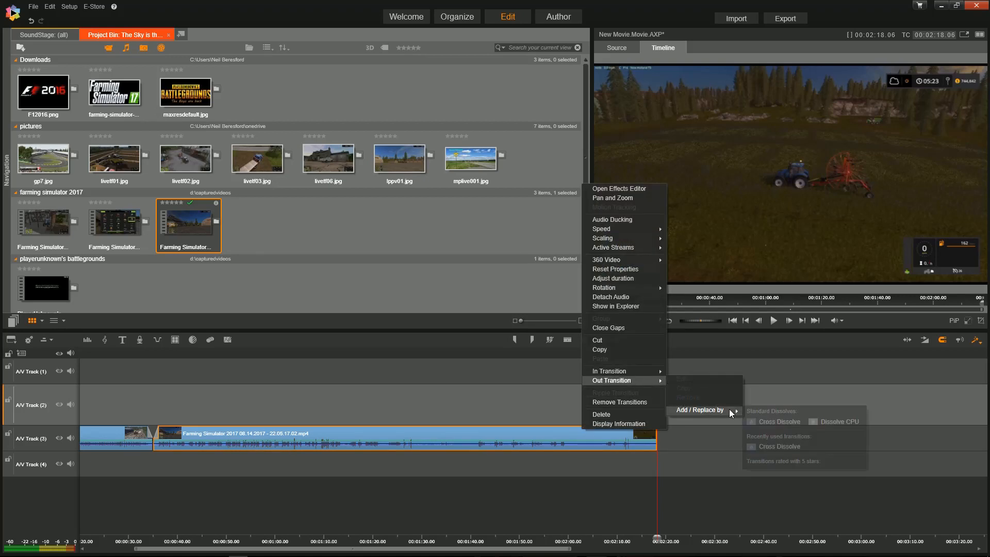
pyautogui.click(772, 420)
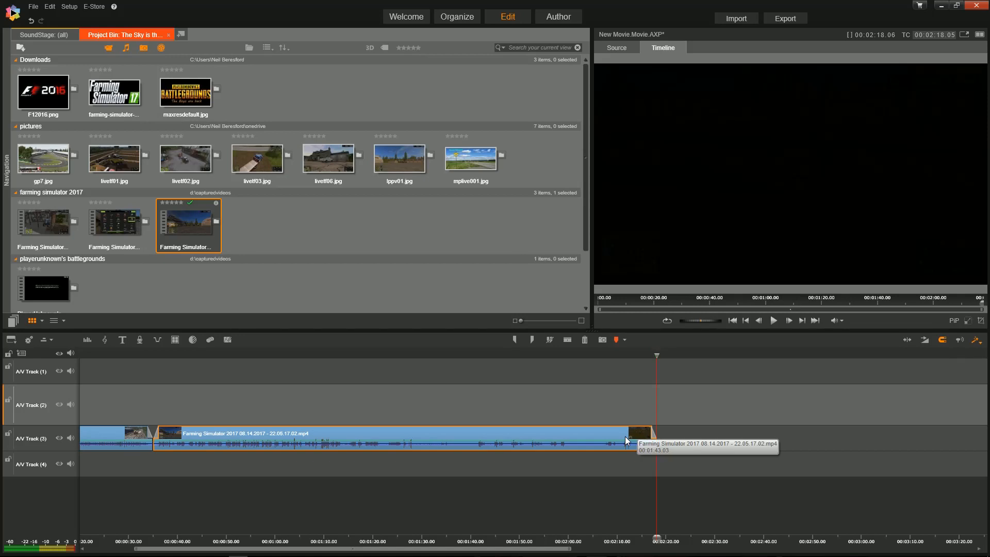
pyautogui.moveTo(657, 355)
pyautogui.mouseDown()
pyautogui.moveTo(629, 355)
pyautogui.moveTo(641, 355)
pyautogui.mouseUp()
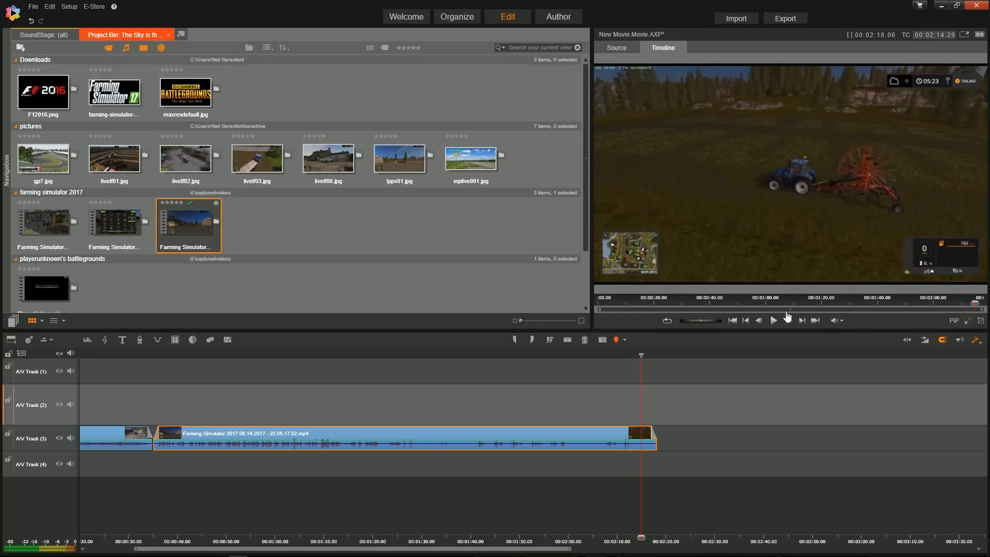
pyautogui.click(774, 321)
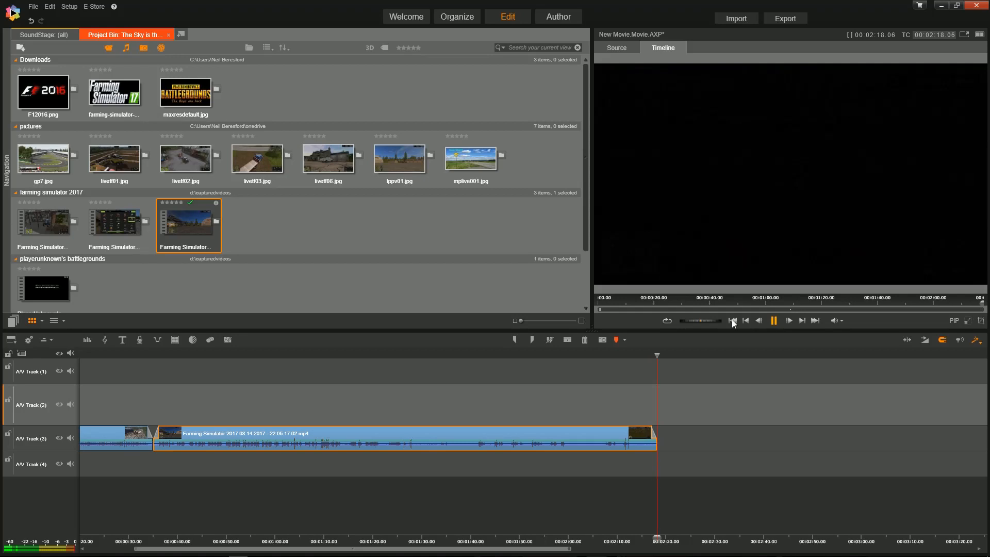
# - Play the gameplay clip from about 00:01:25 and split it at 00:01:28.27
pyautogui.moveTo(657, 354); pyautogui.dragTo(399, 357)
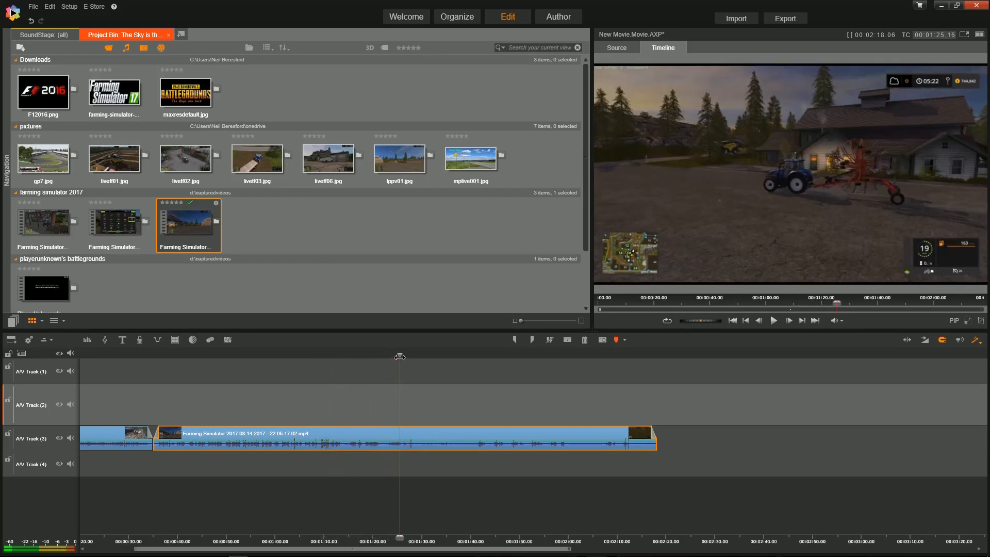
pyautogui.click(774, 322)
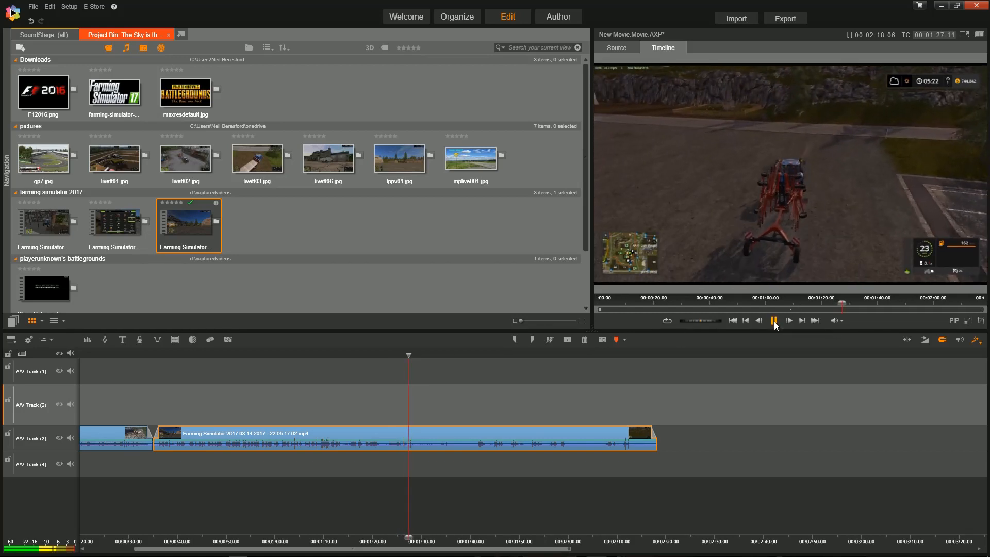
pyautogui.click(775, 322)
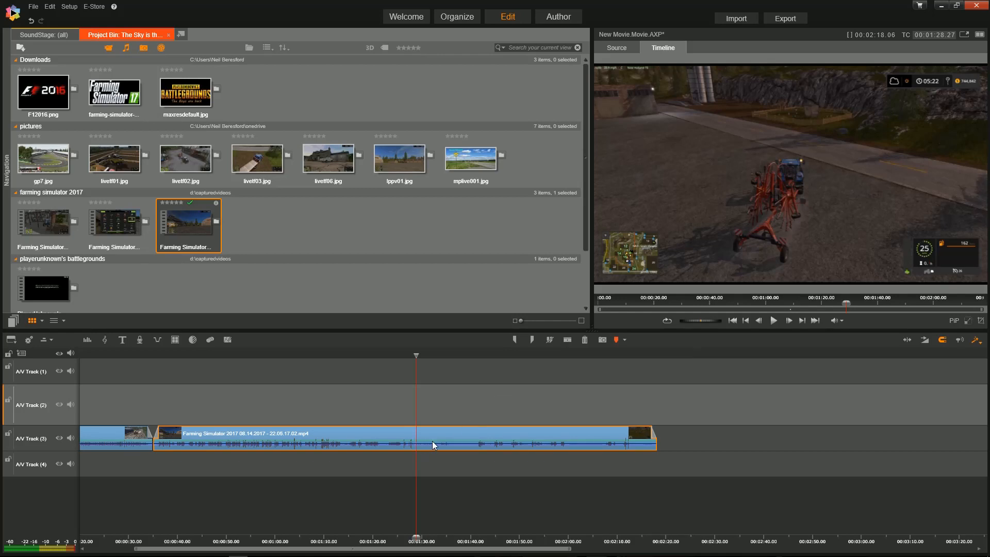
pyautogui.click(566, 341)
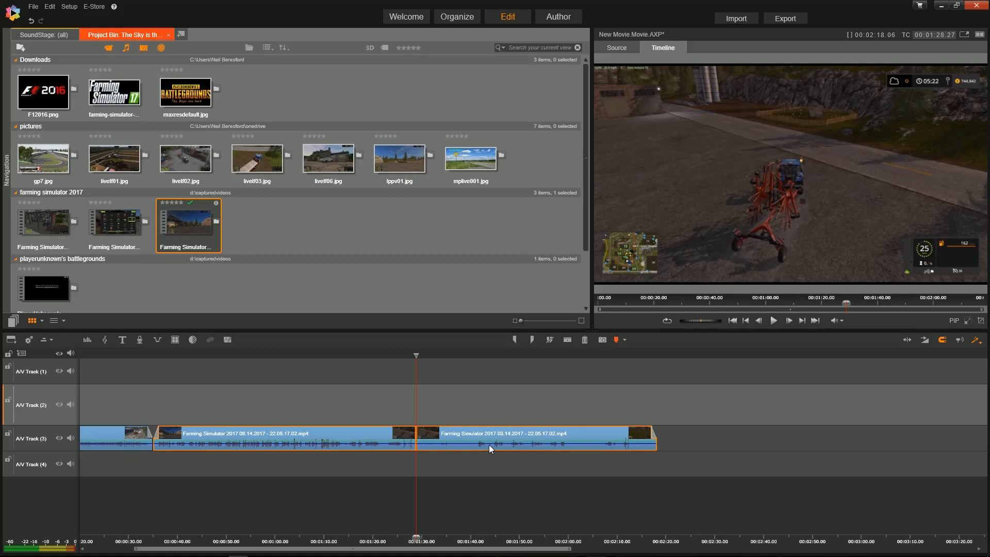
# - Play the second gameplay piece from about 00:02:05 and split it at 00:02:06.24
pyautogui.click(519, 437)
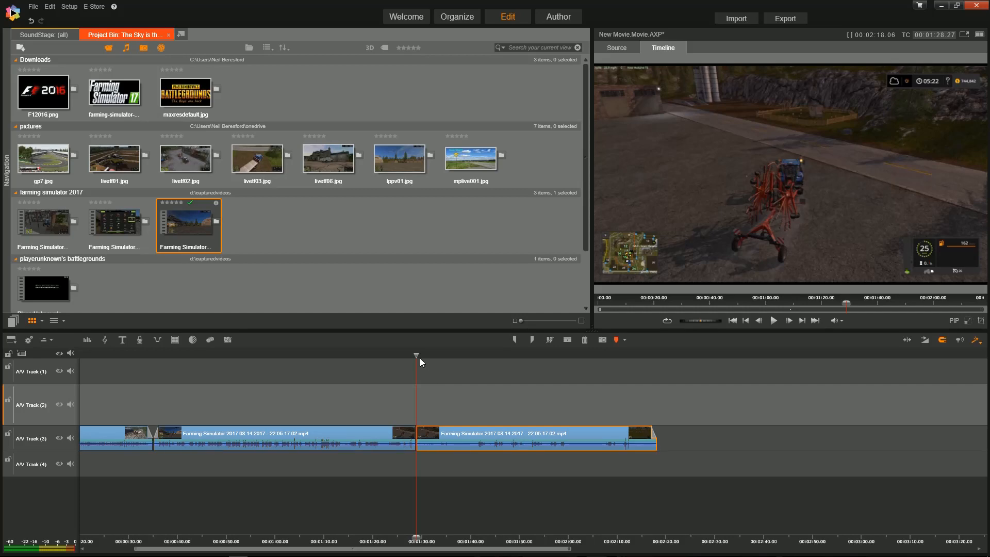
pyautogui.moveTo(418, 356); pyautogui.dragTo(595, 367)
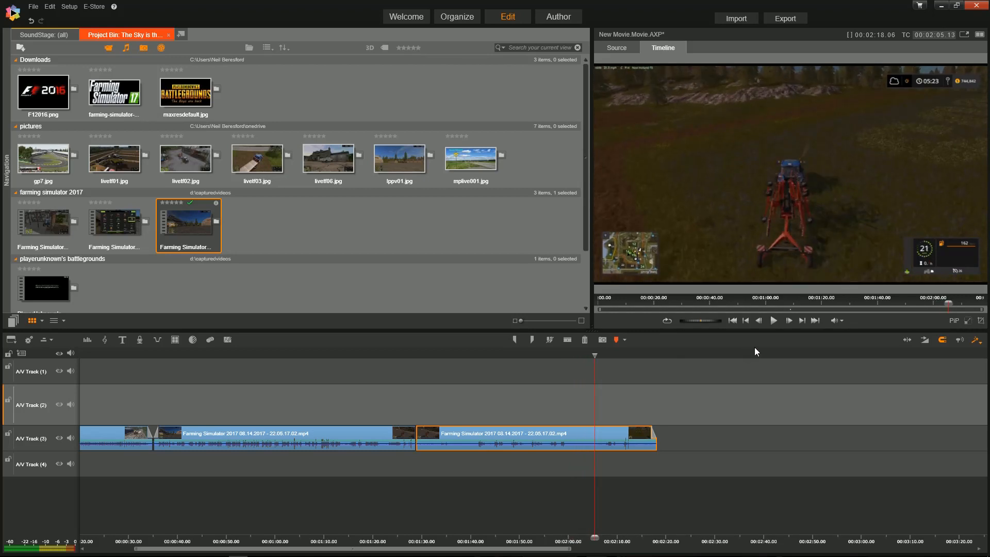
pyautogui.click(773, 321)
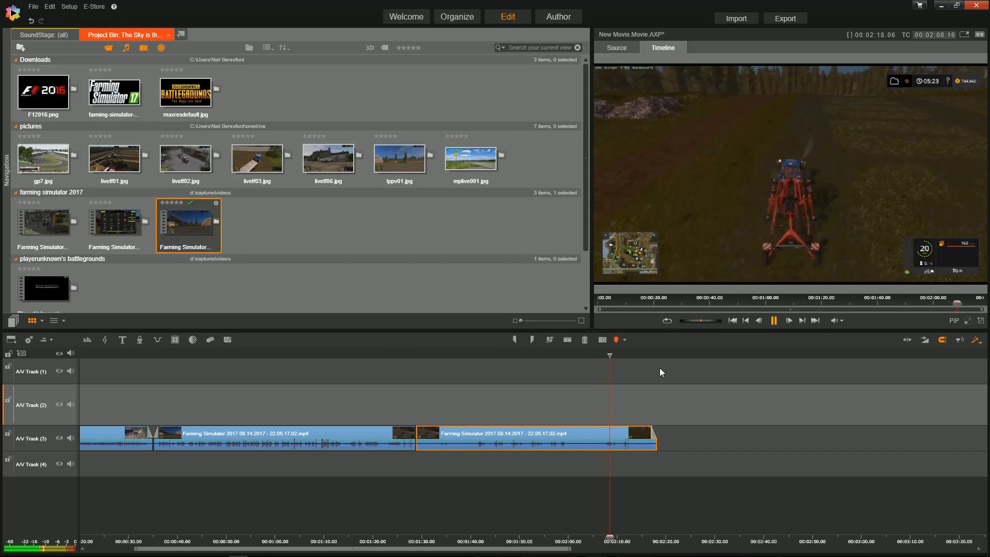
pyautogui.moveTo(613, 361); pyautogui.dragTo(601, 356)
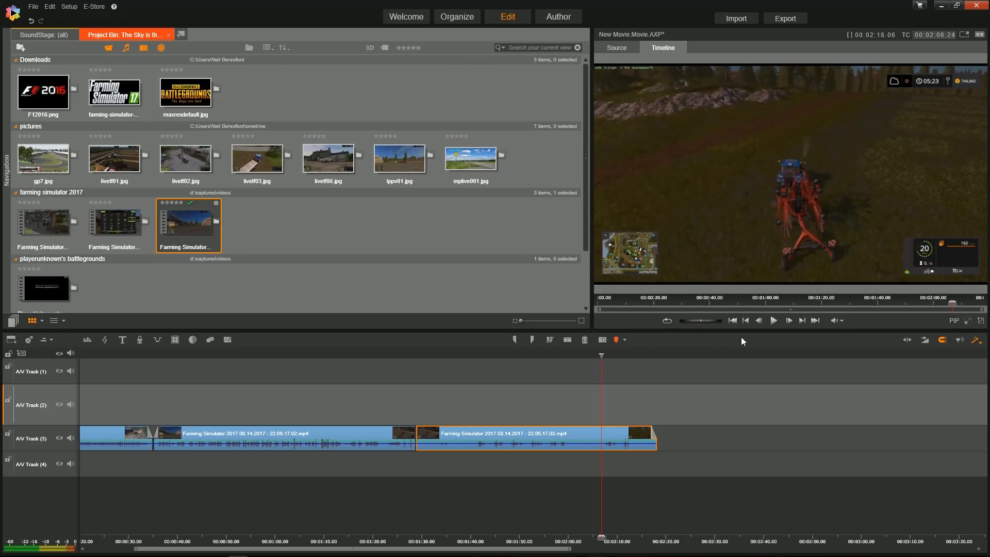
pyautogui.click(567, 340)
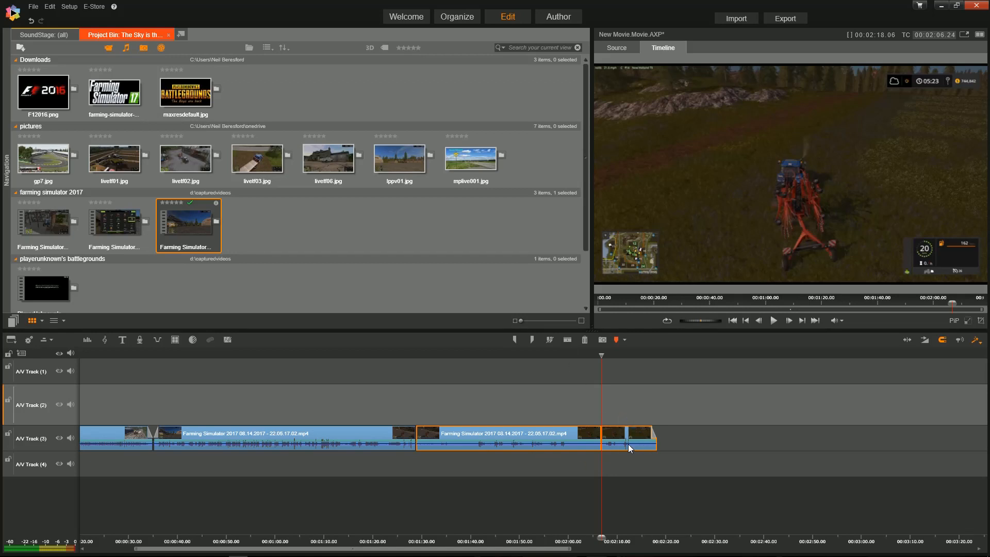
# - Detach the audio from the middle gameplay piece starting at 00:01:28.27 and delete the detached audio clip
pyautogui.click(537, 444)
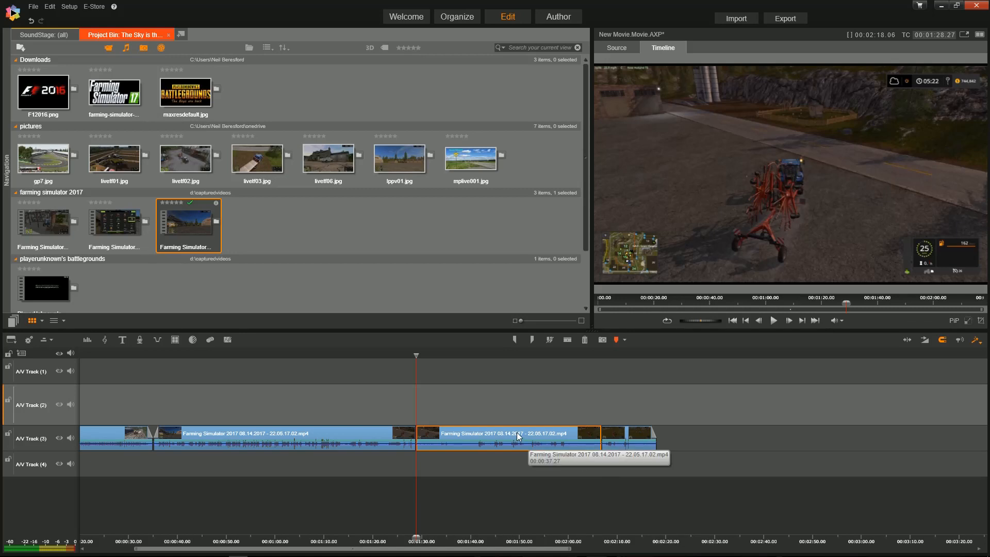
pyautogui.rightClick(519, 437)
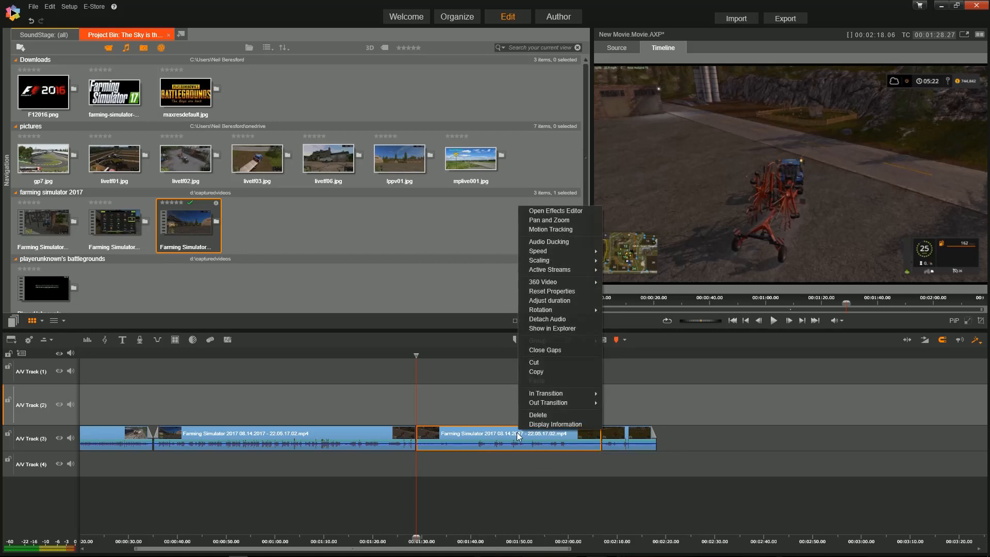
pyautogui.click(561, 318)
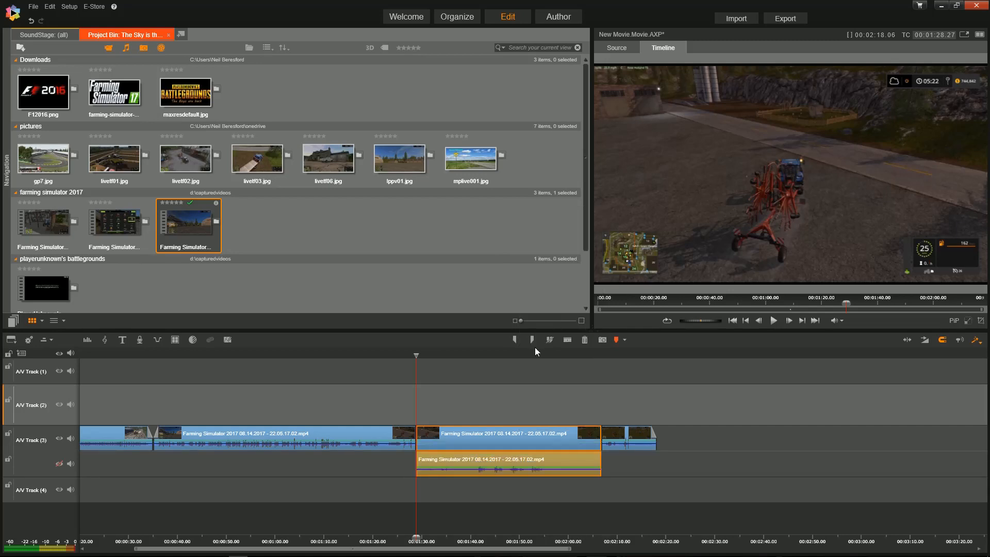
pyautogui.click(504, 462)
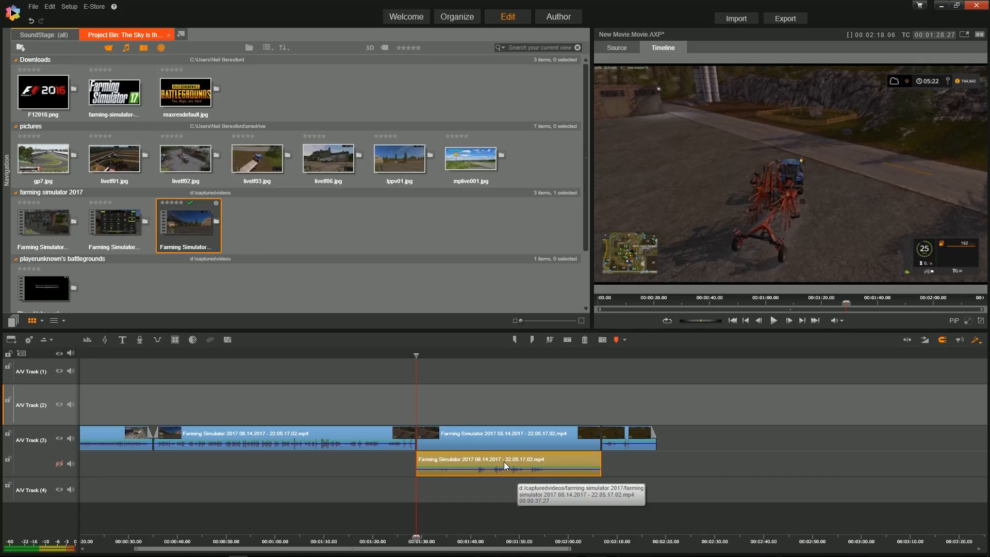
pyautogui.press('Delete')
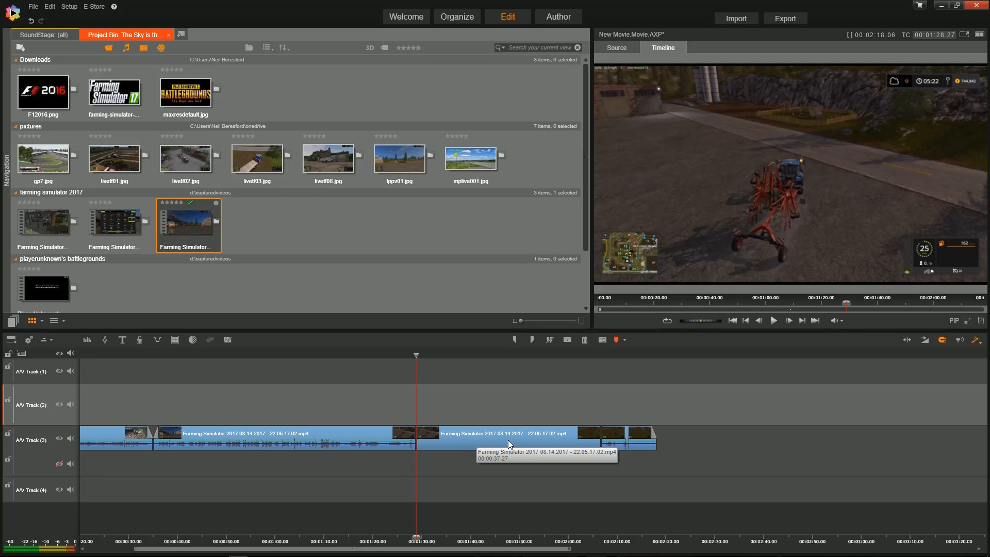
# - Set the middle gameplay piece's speed control to Stretch, keeping Hold Pitch enabled
pyautogui.click(509, 444)
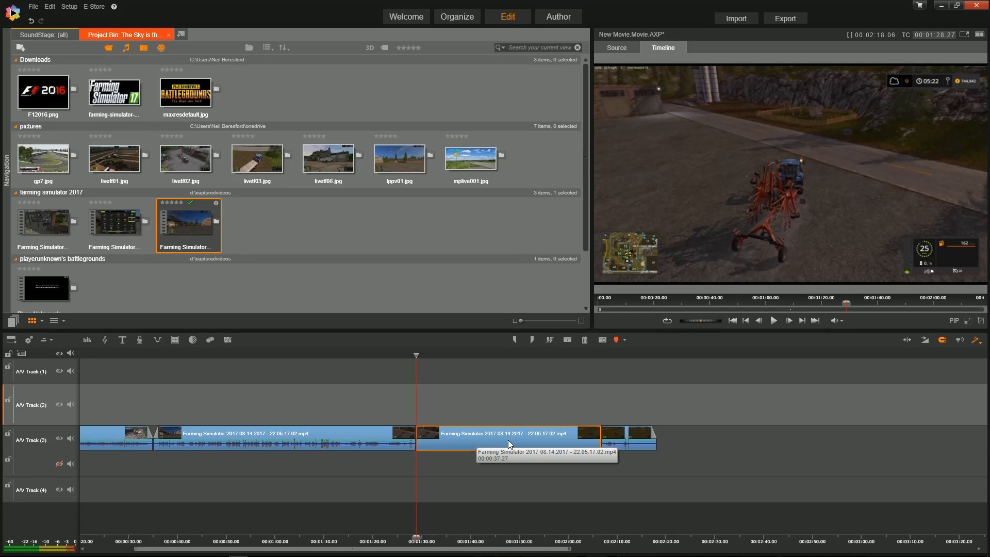
pyautogui.rightClick(509, 442)
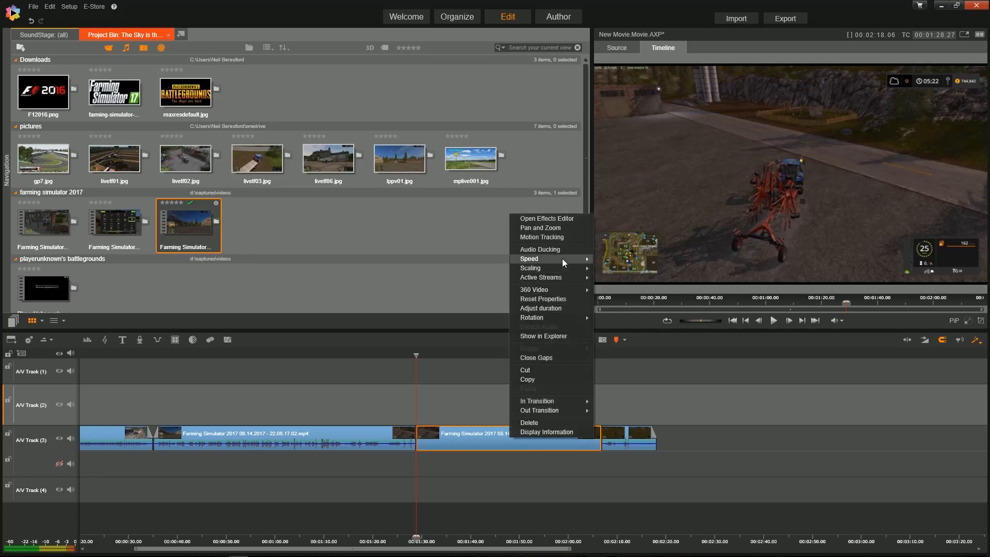
pyautogui.moveTo(562, 258)
pyautogui.click(614, 256)
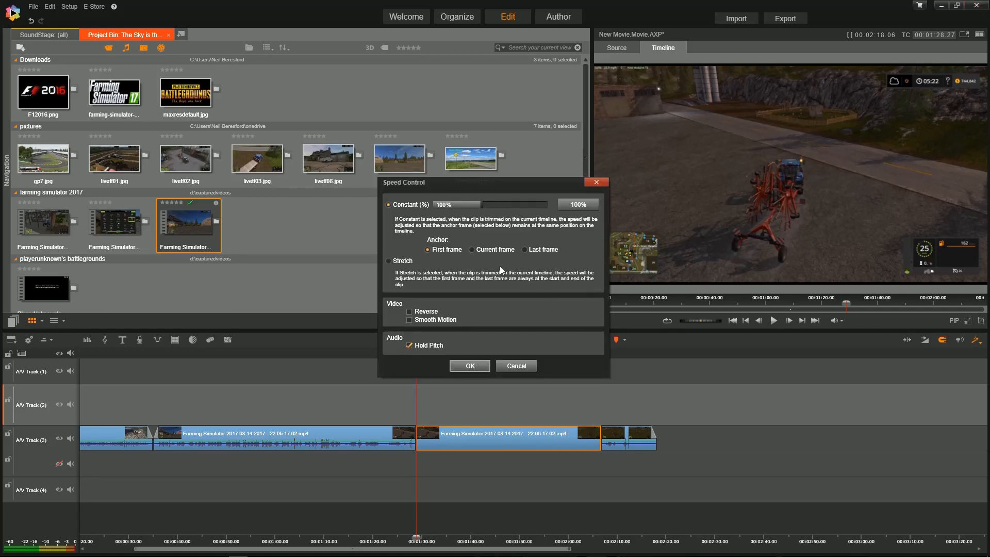
pyautogui.click(389, 260)
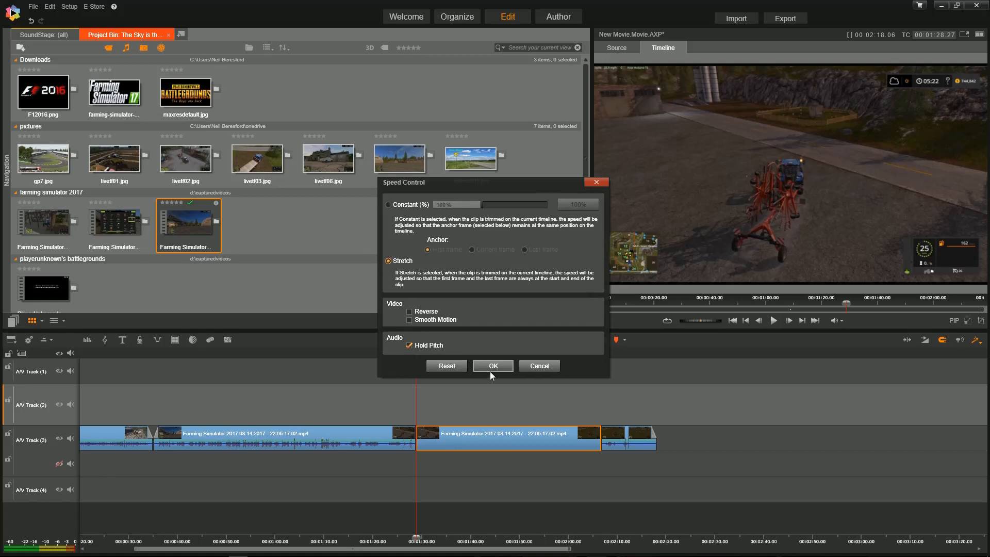
pyautogui.click(493, 366)
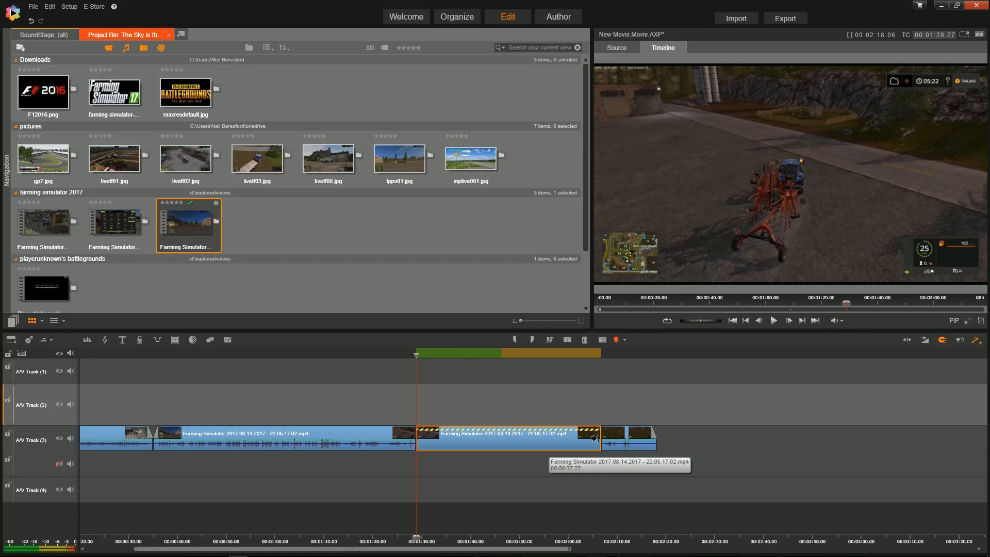
# - Shorten the stretched middle piece to end at about 00:01:39.13 and close the gap behind it
pyautogui.moveTo(594, 438); pyautogui.dragTo(461, 438)
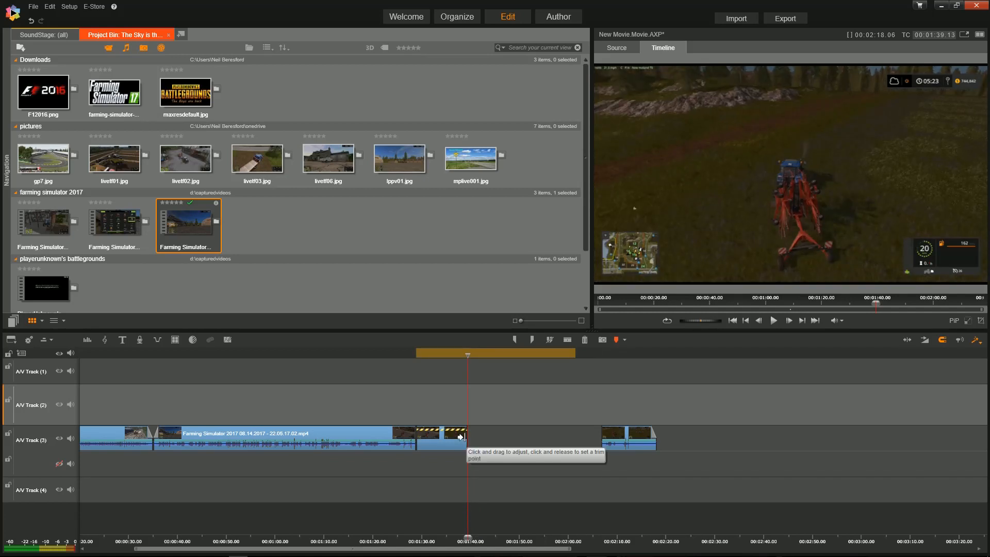
pyautogui.rightClick(524, 441)
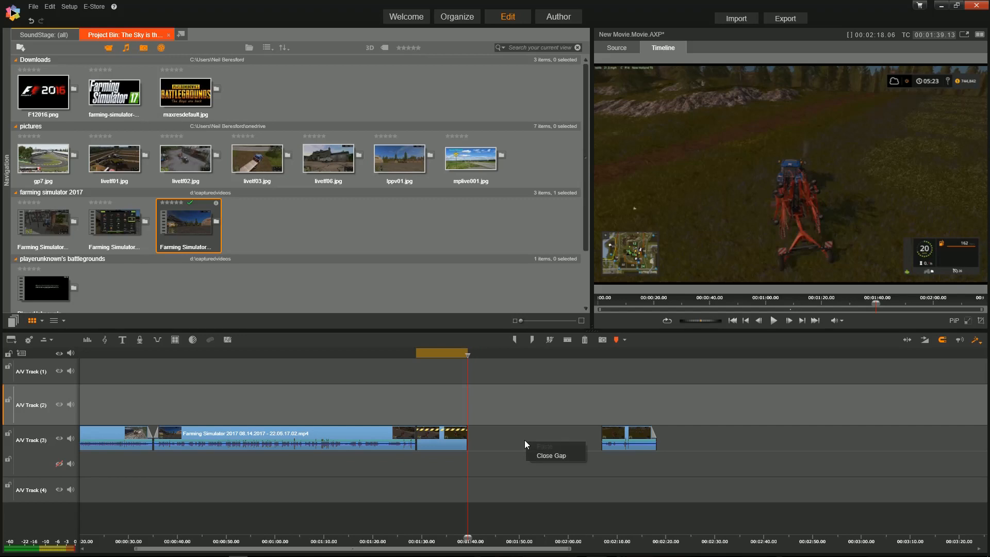
pyautogui.click(543, 455)
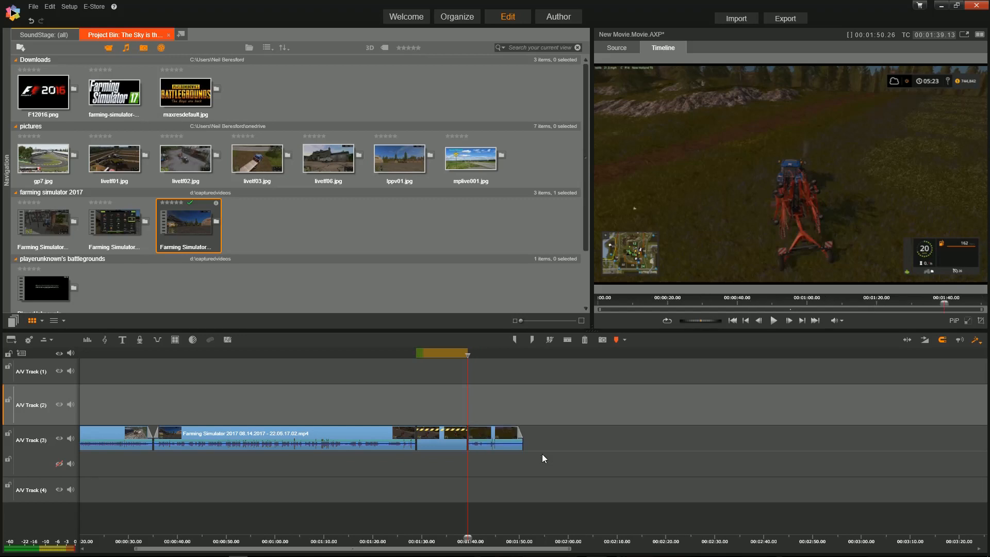
# - Play back the sped-up section from about 00:01:27 and return the playhead to about 00:01:25
pyautogui.moveTo(468, 355); pyautogui.dragTo(409, 355)
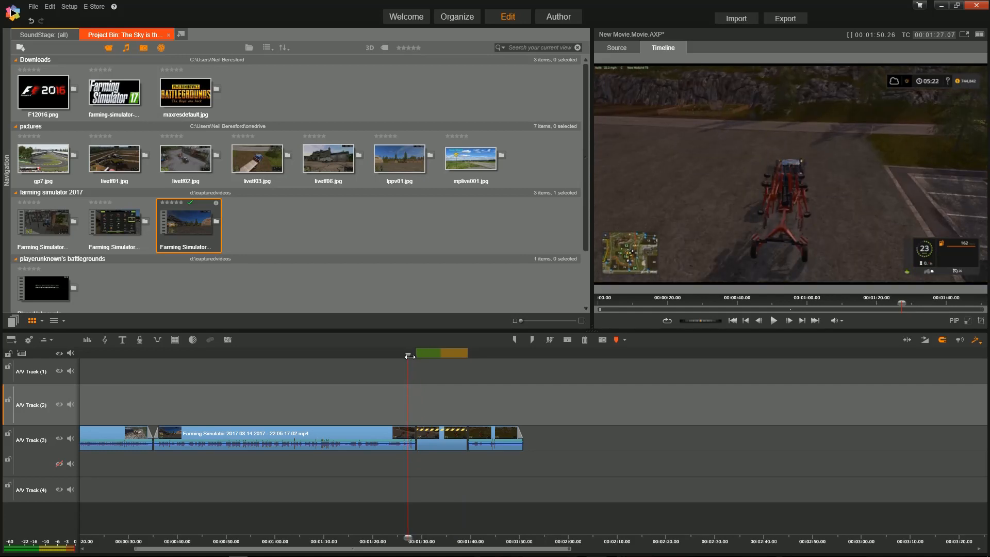
pyautogui.click(773, 320)
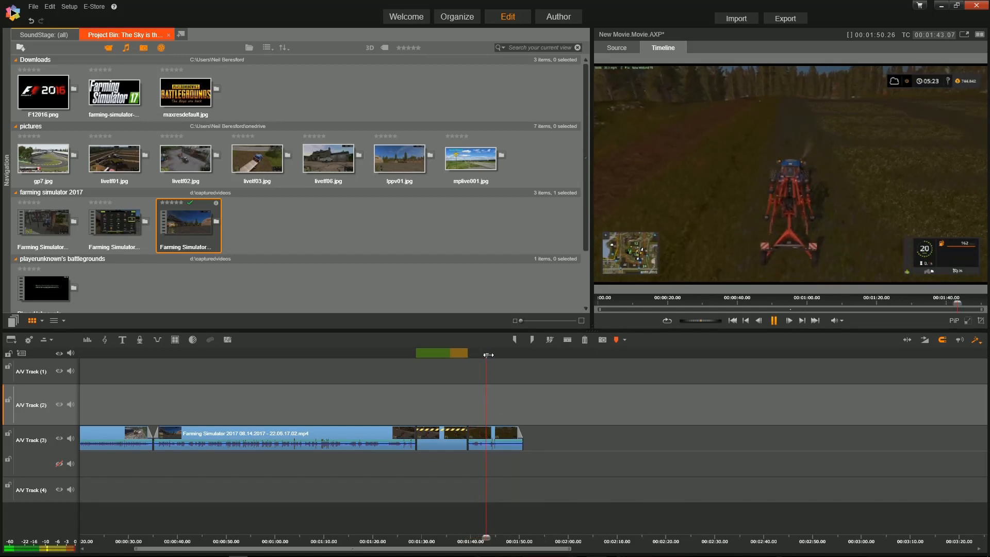
pyautogui.moveTo(488, 355); pyautogui.dragTo(397, 354)
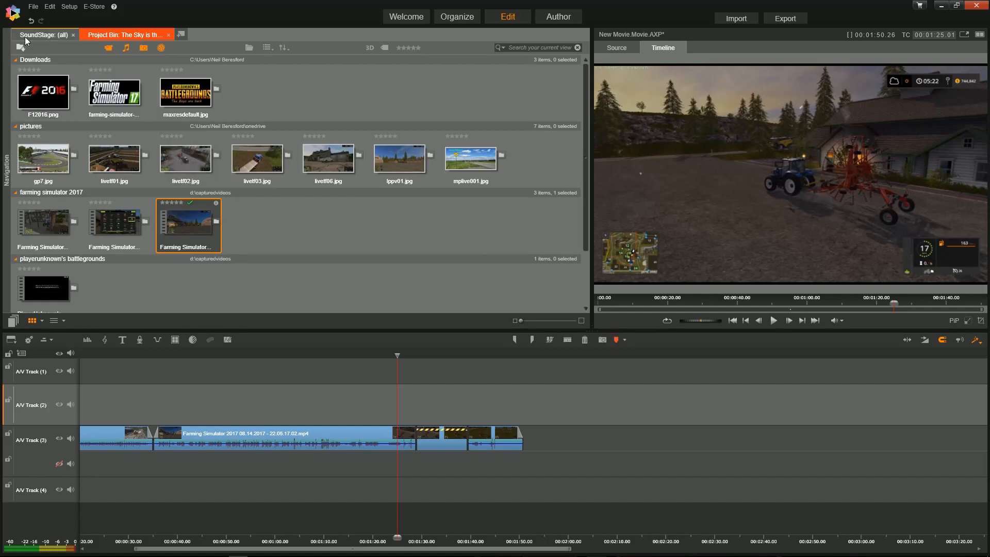
# - Preview the Scorefitter Novelty song Bigtop Circus, version The Ringmaster, and add it to the movie with a 30-second duration
pyautogui.moveTo(7, 176)
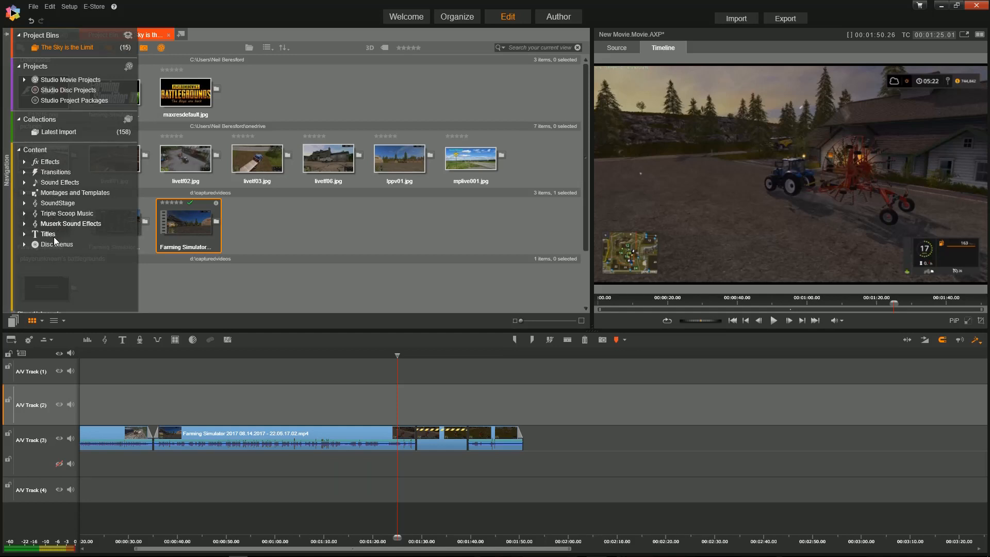
pyautogui.click(53, 205)
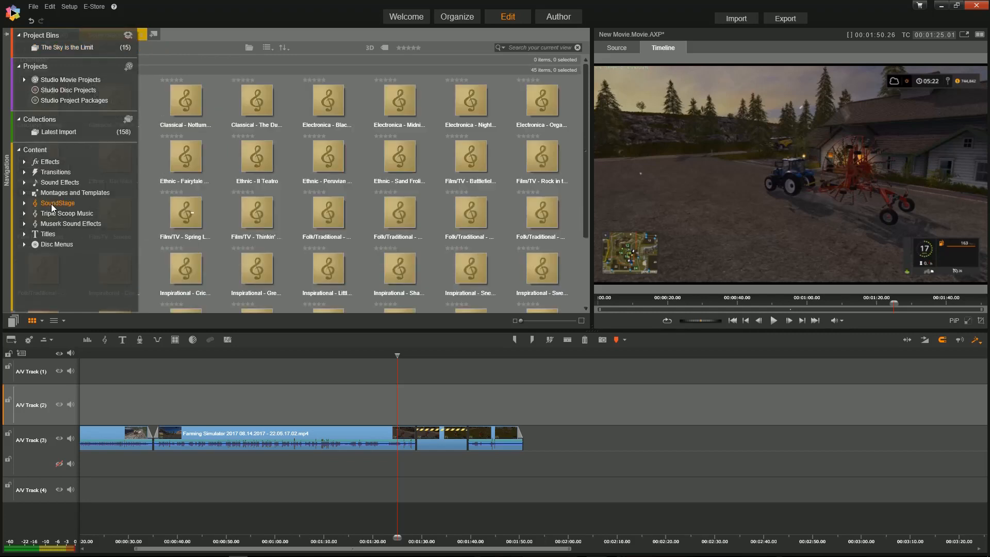
pyautogui.doubleClick(253, 234)
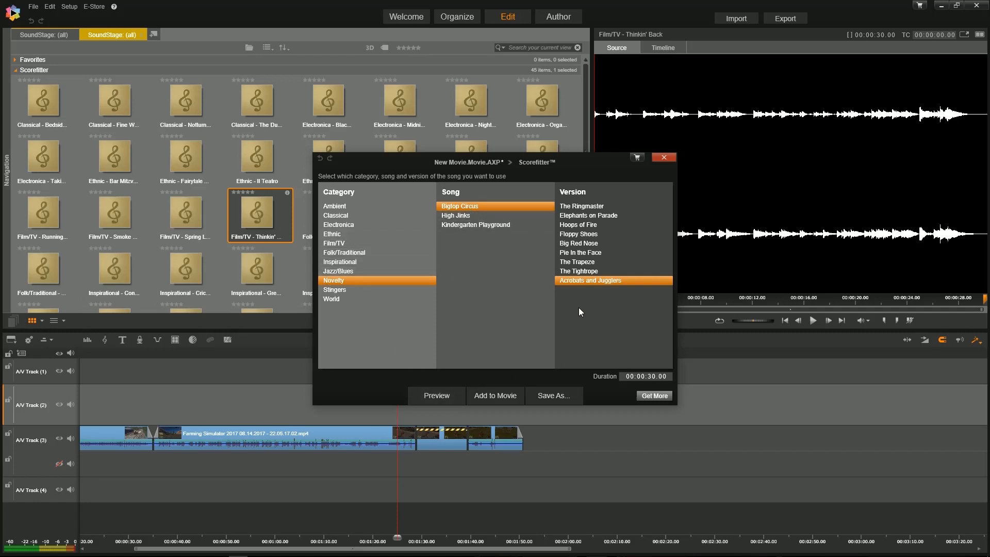
pyautogui.click(581, 206)
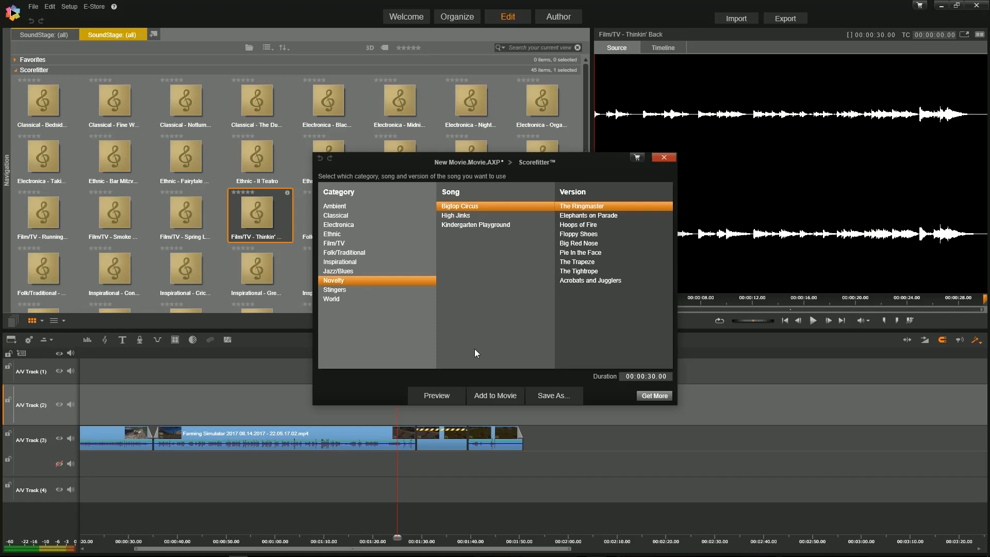
pyautogui.click(445, 397)
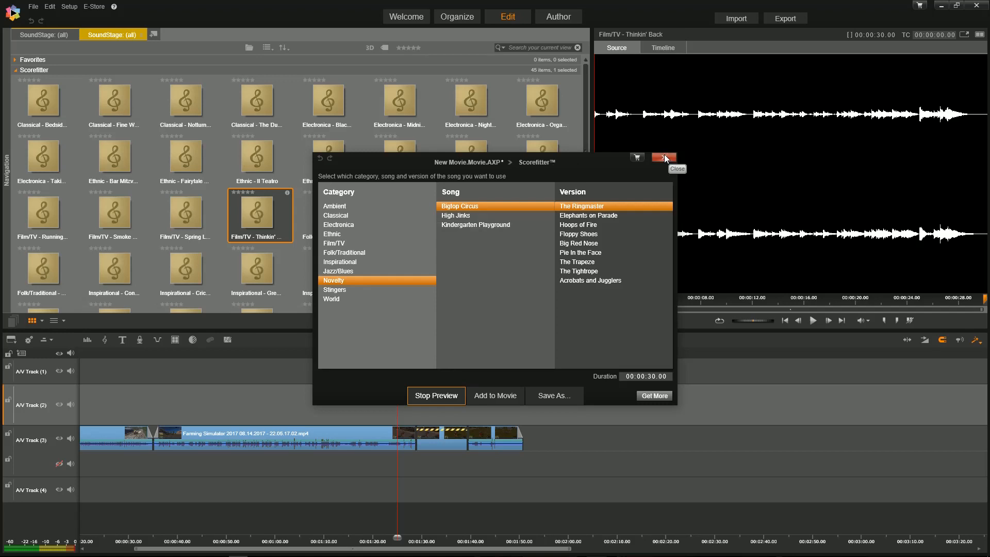
pyautogui.click(497, 395)
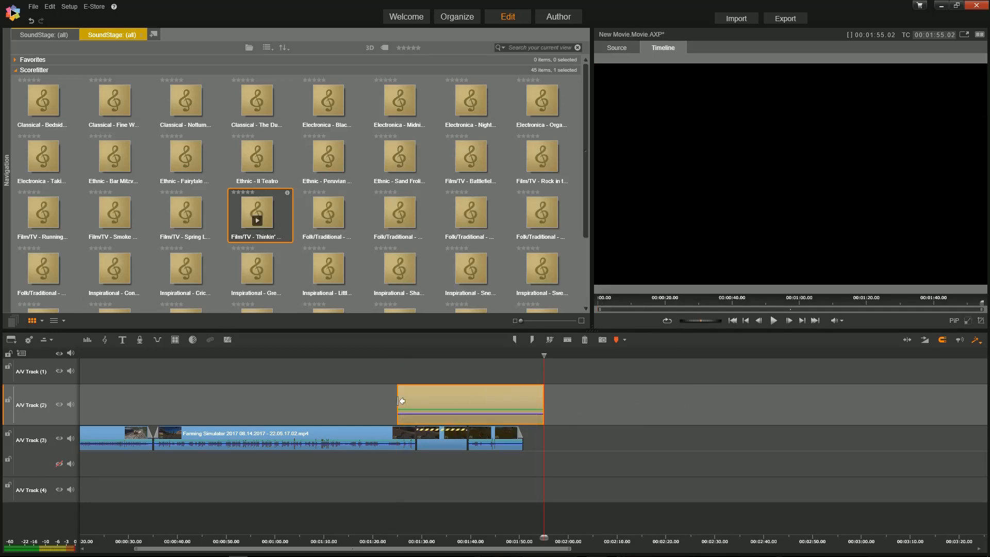
# - Align the music clip with the sped-up section, from 00:01:28.26 to about 00:01:39.14, and play it back from about 00:01:27
pyautogui.moveTo(431, 404); pyautogui.dragTo(444, 404)
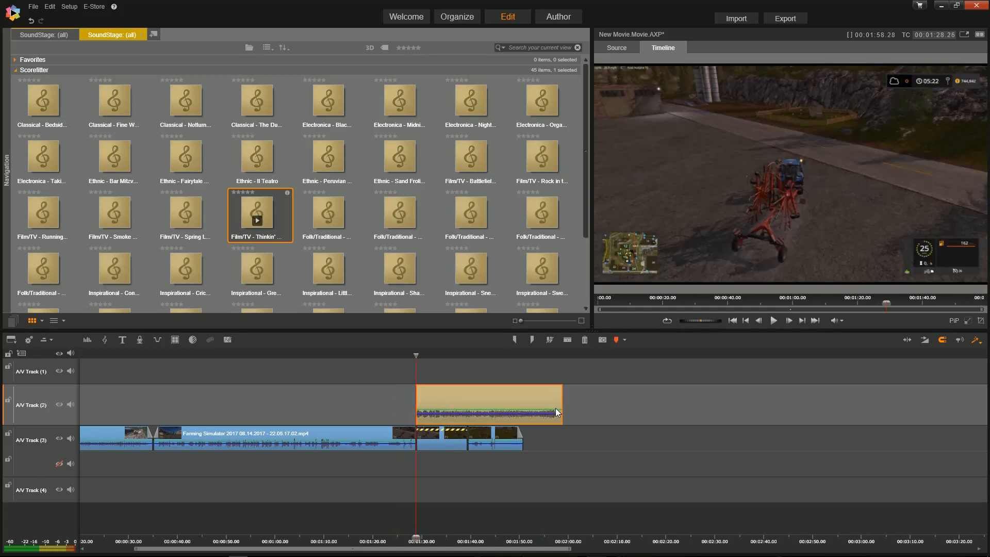
pyautogui.moveTo(558, 404); pyautogui.dragTo(473, 398)
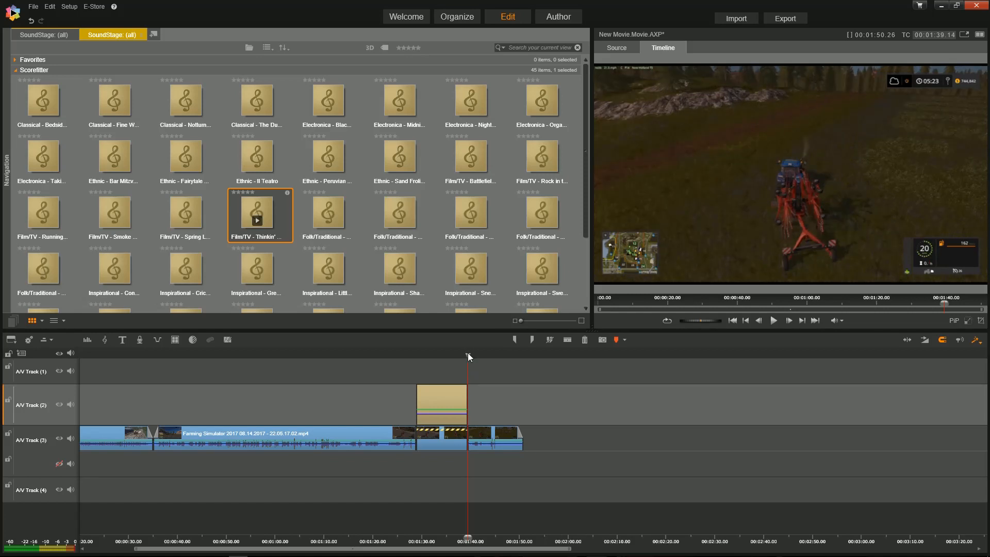
pyautogui.moveTo(468, 355); pyautogui.dragTo(407, 362)
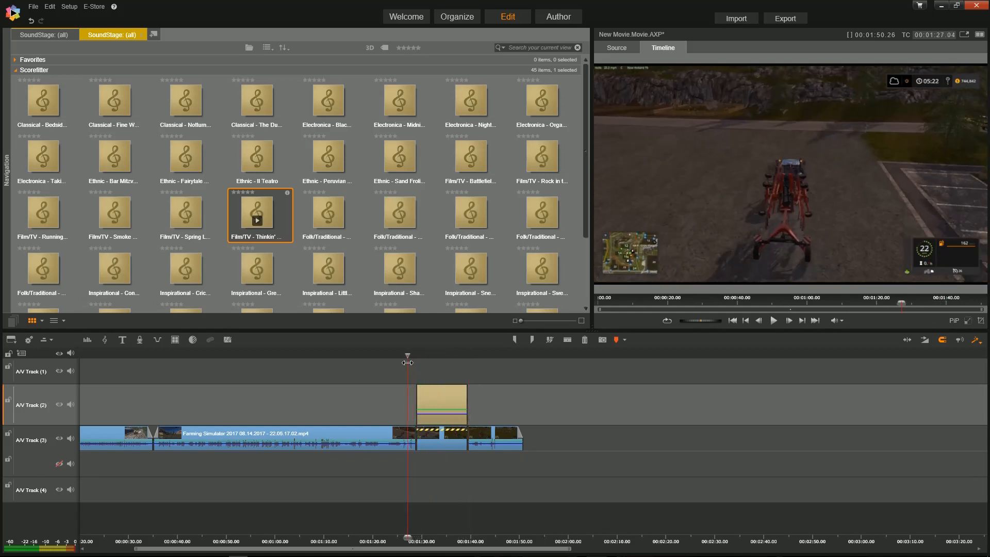
pyautogui.click(773, 321)
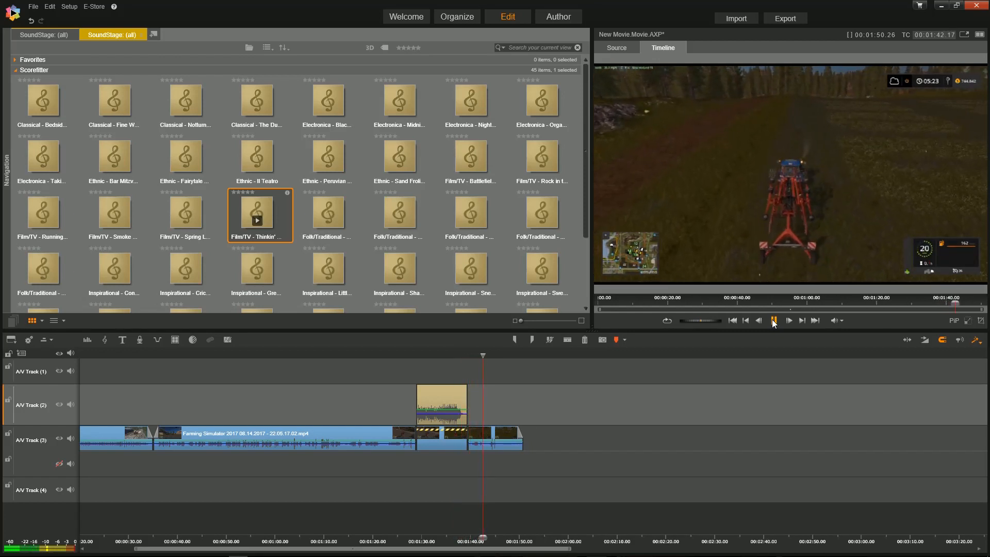
pyautogui.click(774, 321)
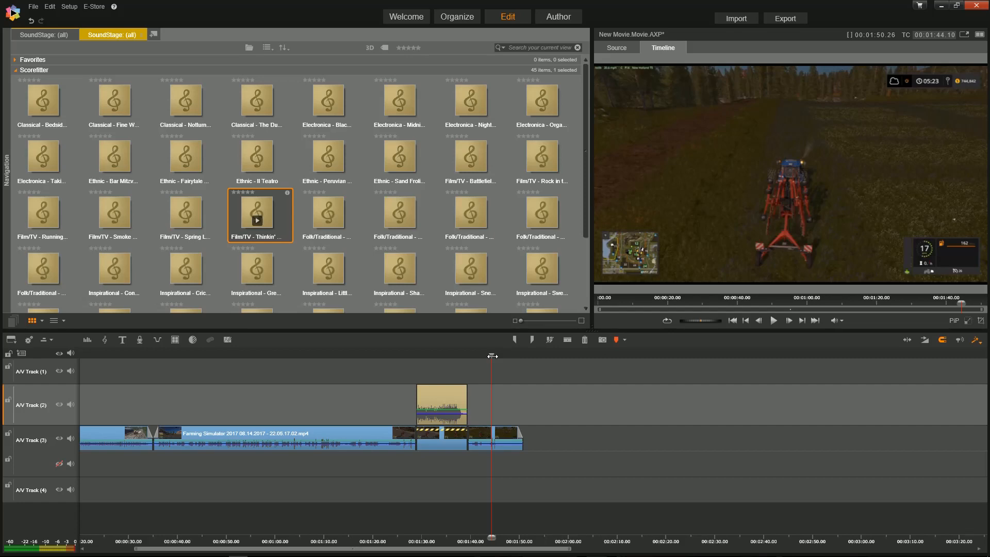
# - Add the Farming Simulator 17 logo image to A/V Track (2) at about 00:00:35.03 and extend it to about 00:01:02.28
pyautogui.moveTo(492, 355); pyautogui.dragTo(134, 357)
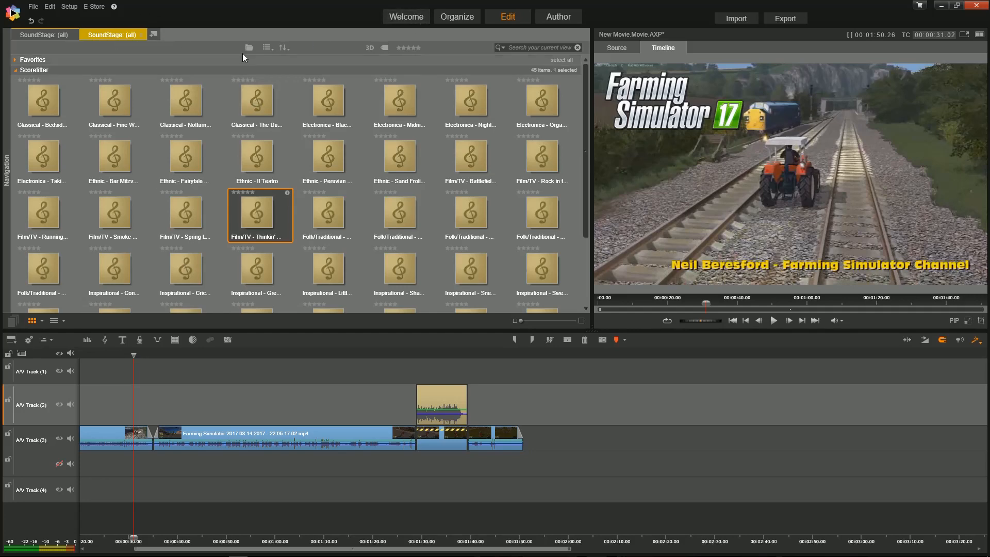
pyautogui.click(154, 35)
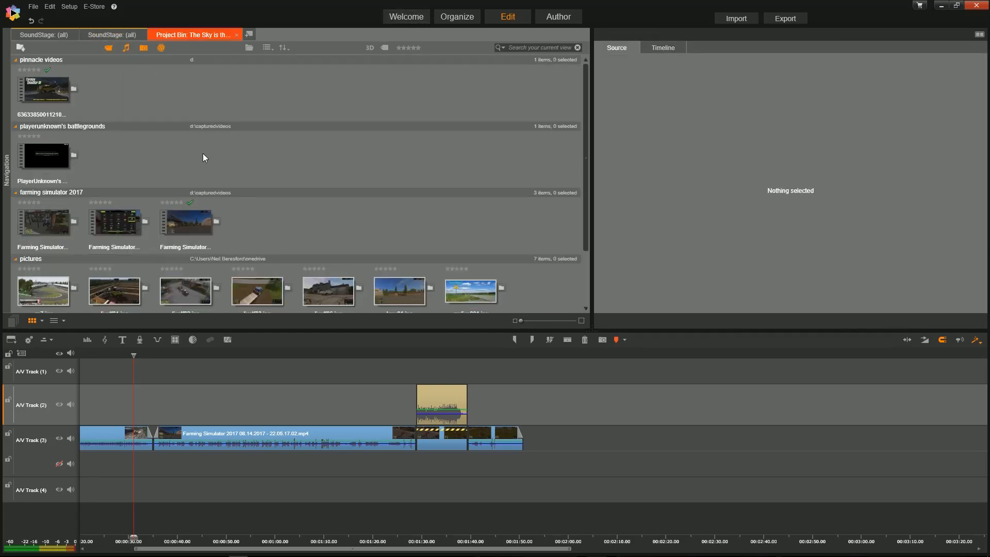
pyautogui.scroll(-3, 255, 172)
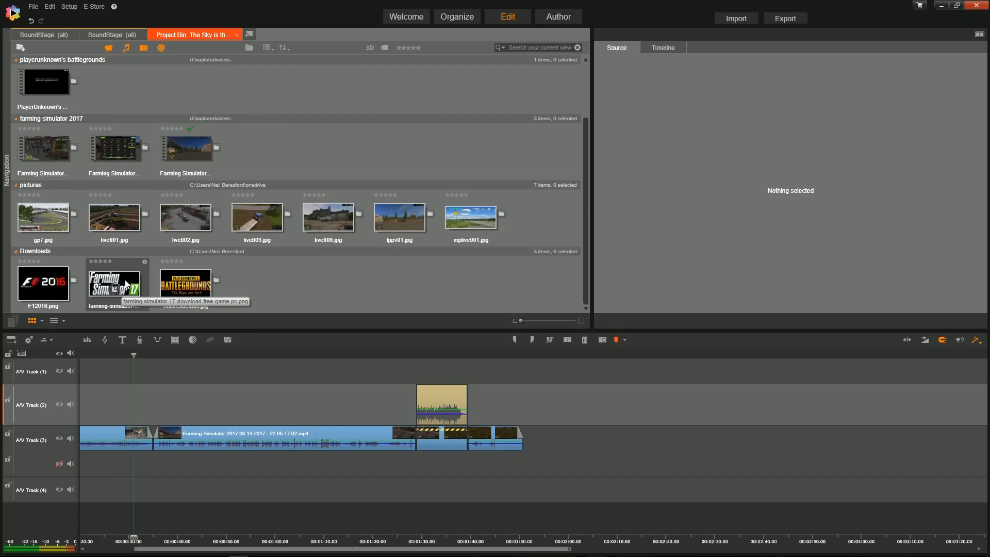
pyautogui.moveTo(127, 283); pyautogui.dragTo(157, 400)
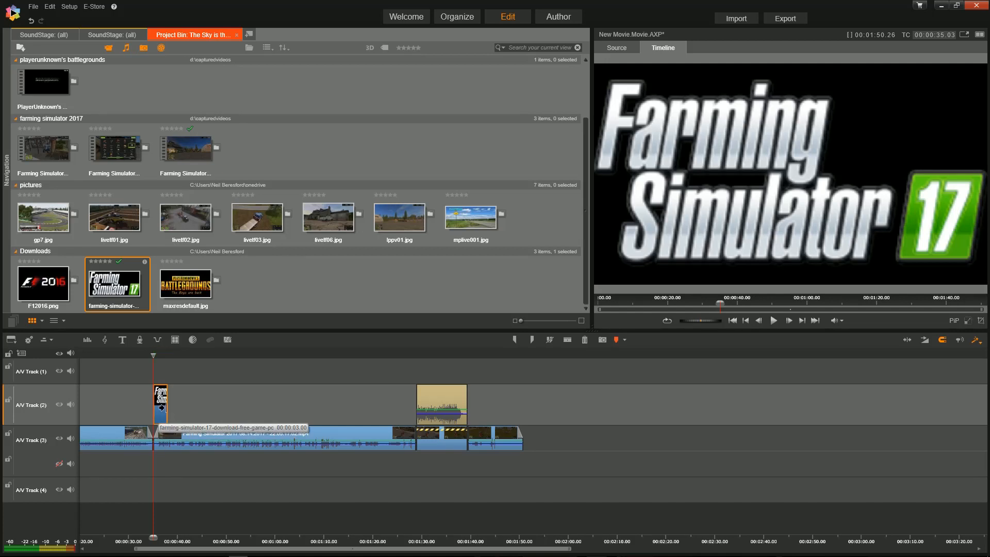
pyautogui.moveTo(162, 408); pyautogui.dragTo(288, 412)
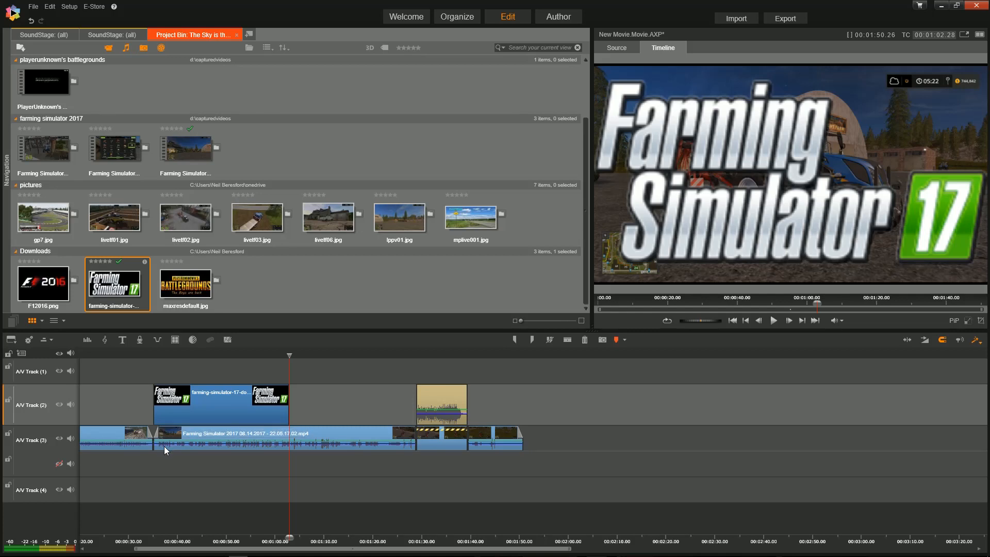
# - Add an In Transition to the logo clip and play it back from about 00:00:34.15
pyautogui.rightClick(211, 411)
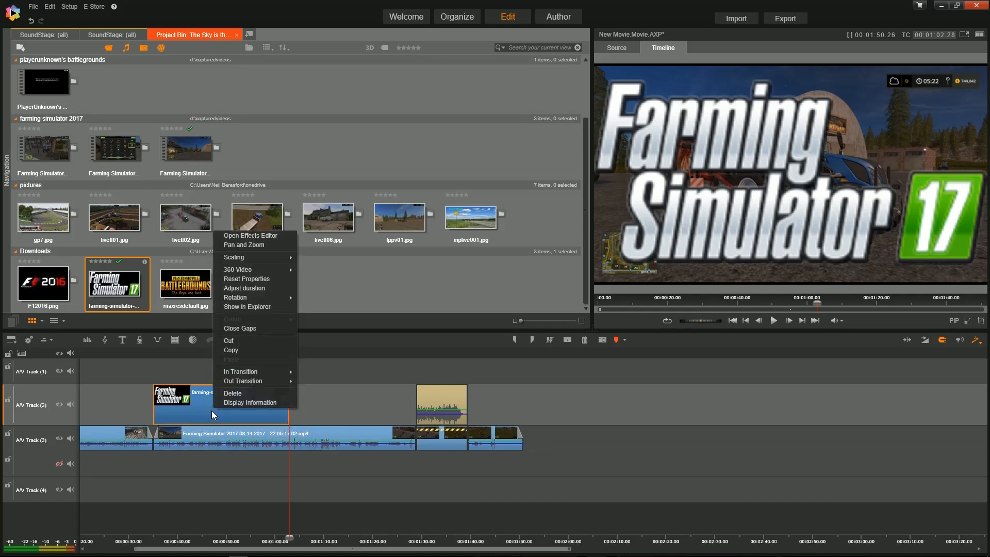
pyautogui.moveTo(273, 372)
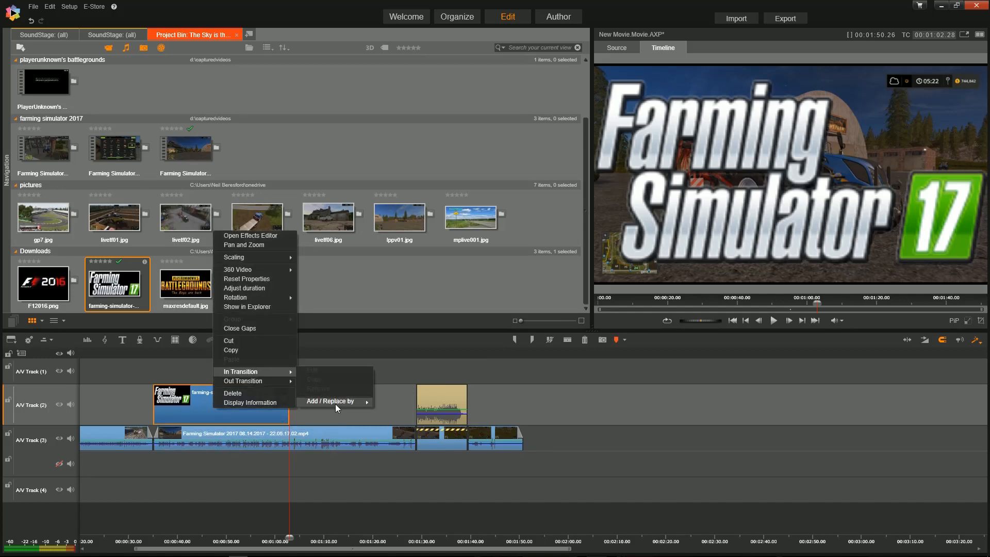
pyautogui.moveTo(335, 403)
pyautogui.click(407, 413)
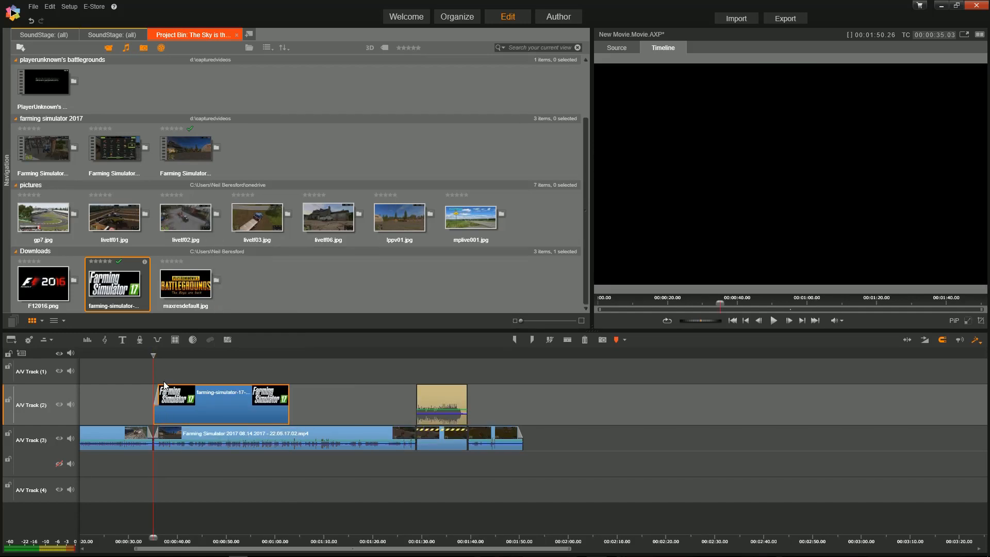
pyautogui.moveTo(153, 355); pyautogui.dragTo(150, 354)
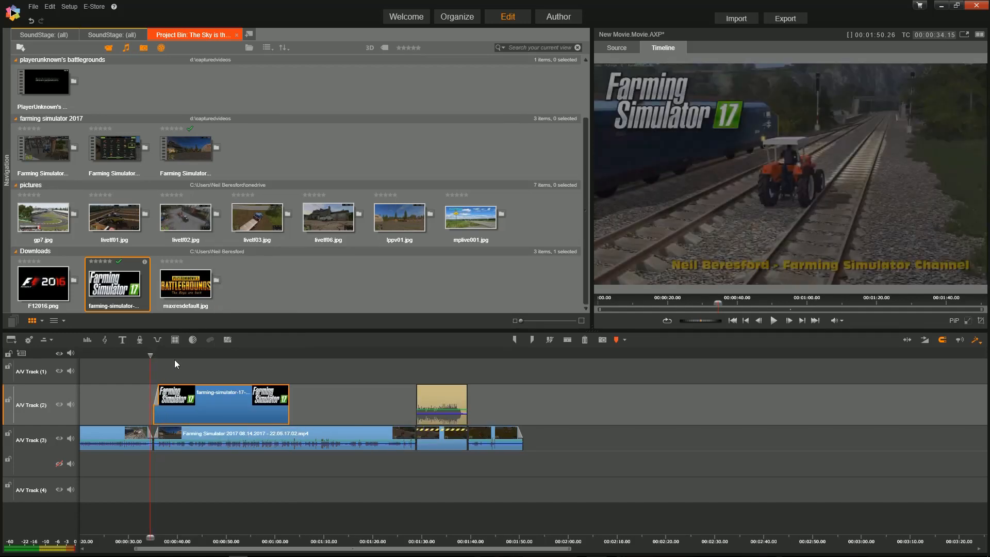
pyautogui.click(773, 321)
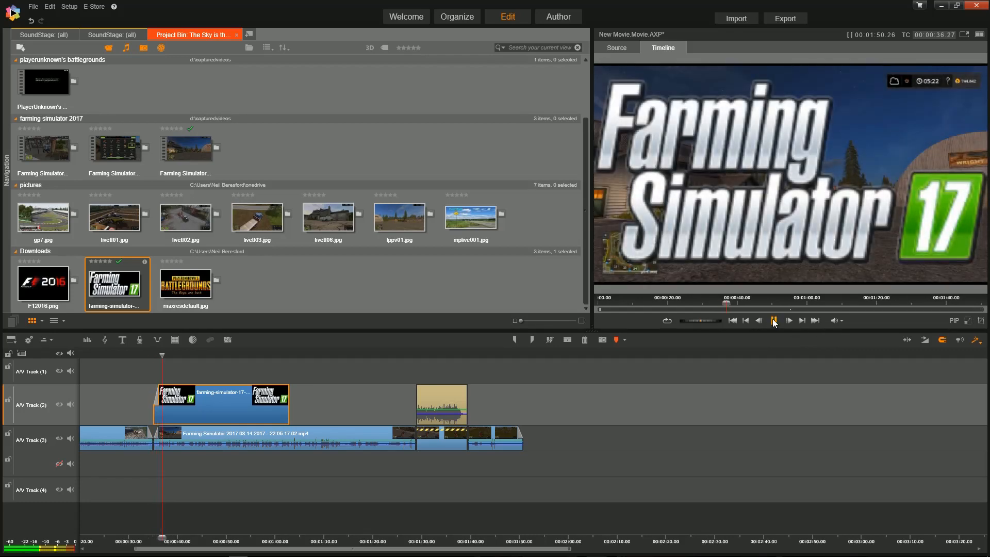
pyautogui.click(773, 320)
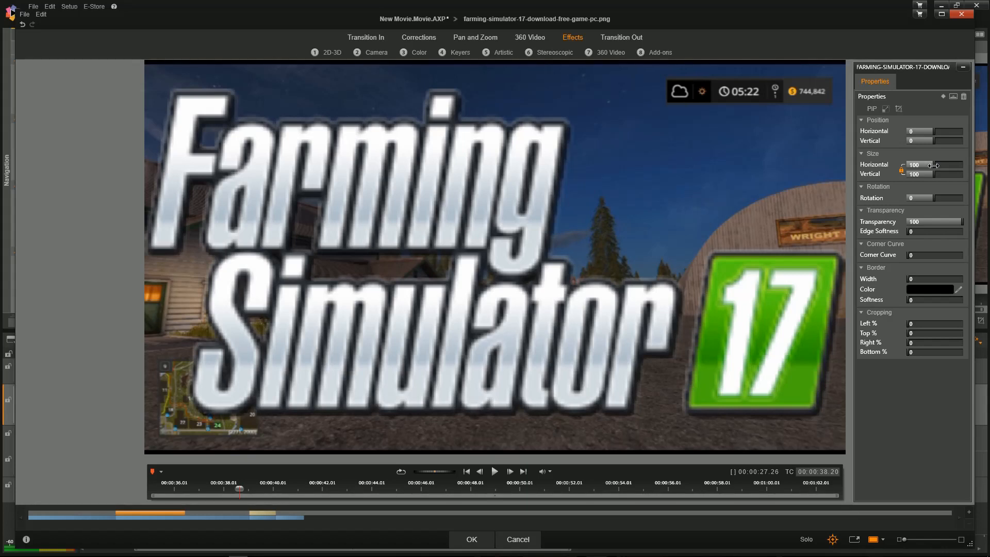
# - Resize the logo to 34.5 and position it at horizontal -30 and vertical 27.1
pyautogui.moveTo(934, 165); pyautogui.dragTo(897, 174)
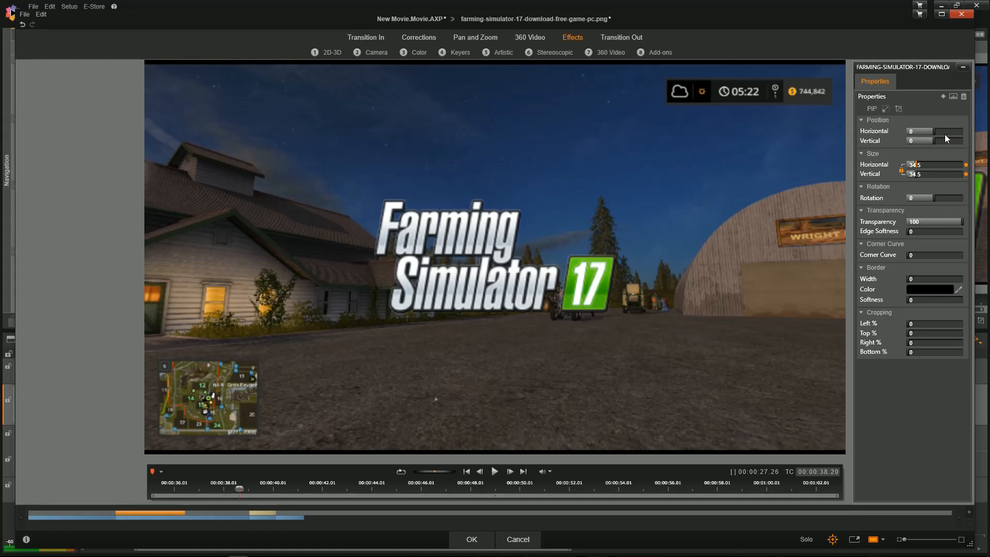
pyautogui.moveTo(935, 139)
pyautogui.mouseDown()
pyautogui.moveTo(947, 140)
pyautogui.moveTo(929, 137)
pyautogui.mouseUp()
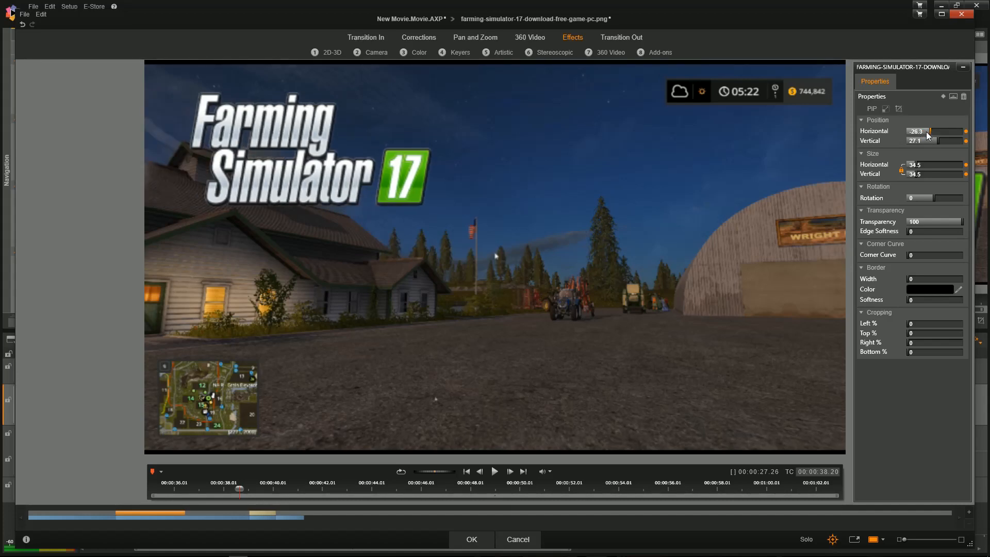
pyautogui.click(918, 132)
pyautogui.write('-30')
pyautogui.press('Return')
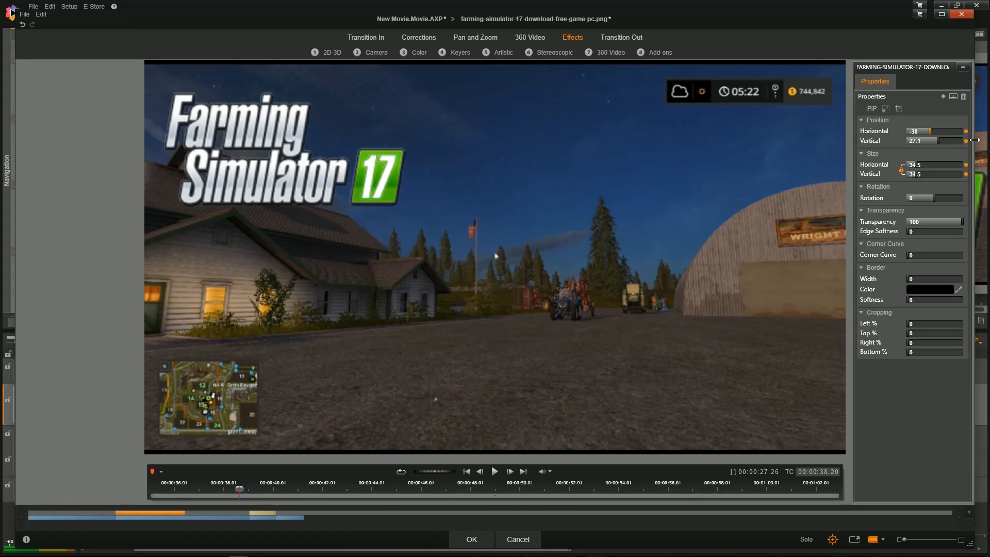
pyautogui.click(469, 539)
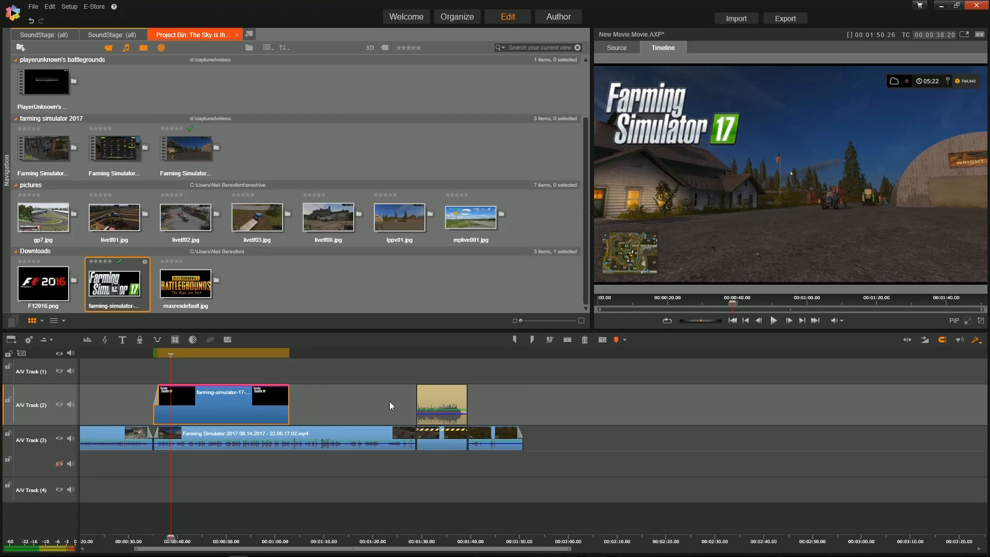
# - Add an Out Transition to the end of the logo clip
pyautogui.rightClick(243, 413)
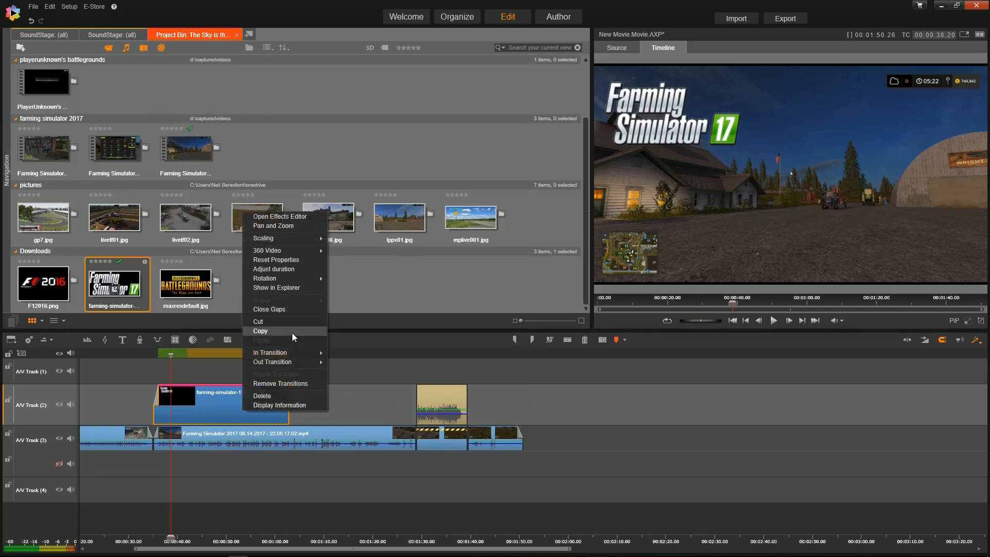
pyautogui.moveTo(301, 360)
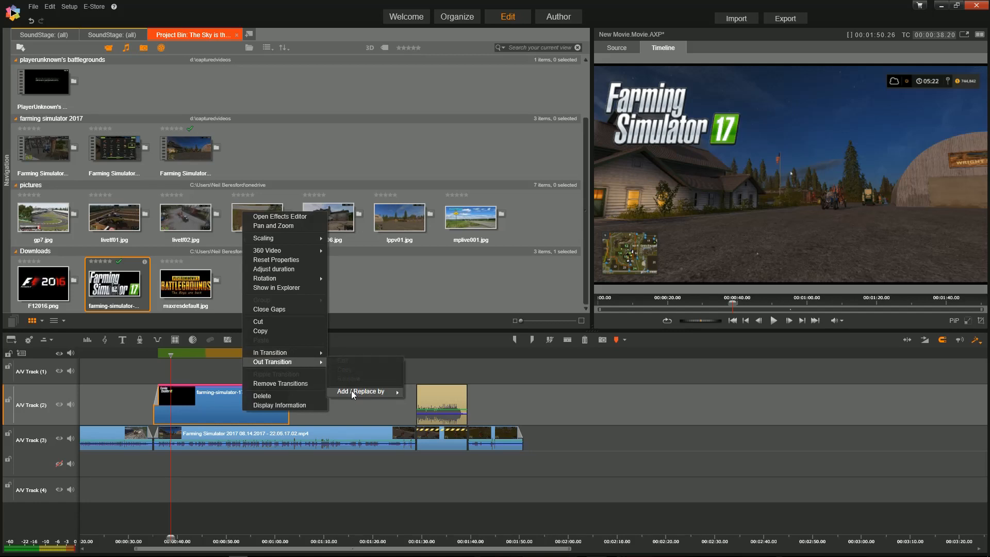
pyautogui.moveTo(351, 391)
pyautogui.click(430, 405)
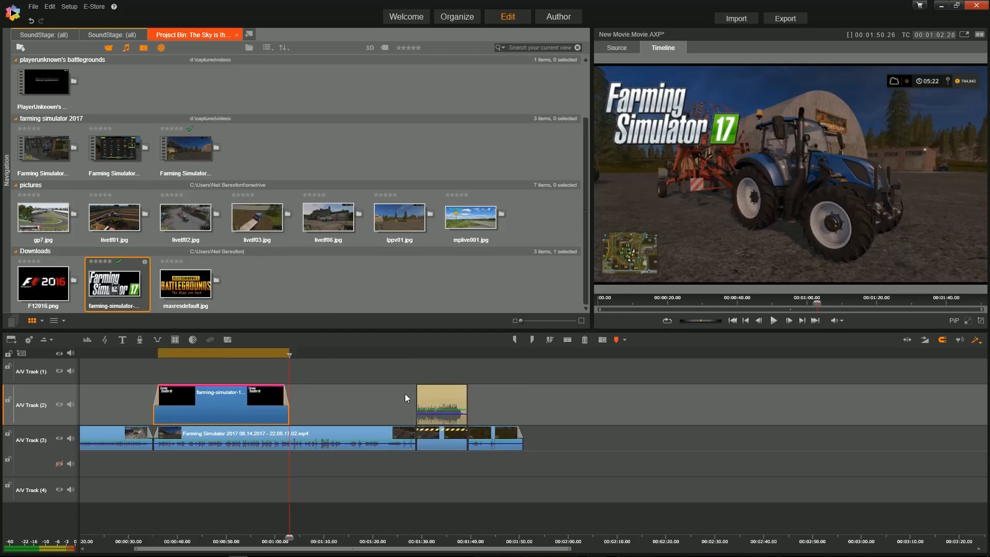
# - Play back the logo's appearance from about 00:00:33.25 and its disappearance at the end of its clip
pyautogui.moveTo(289, 354); pyautogui.dragTo(147, 365)
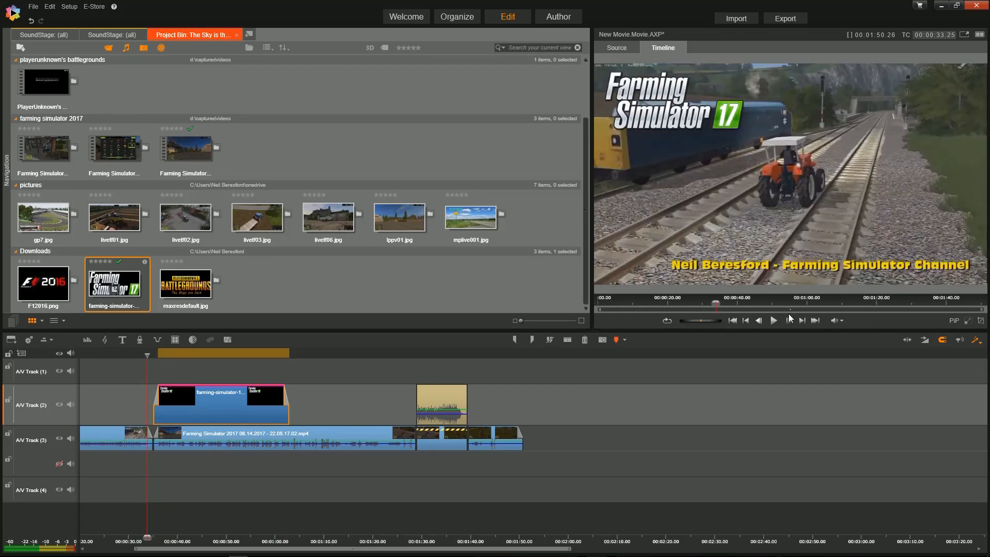
pyautogui.click(773, 321)
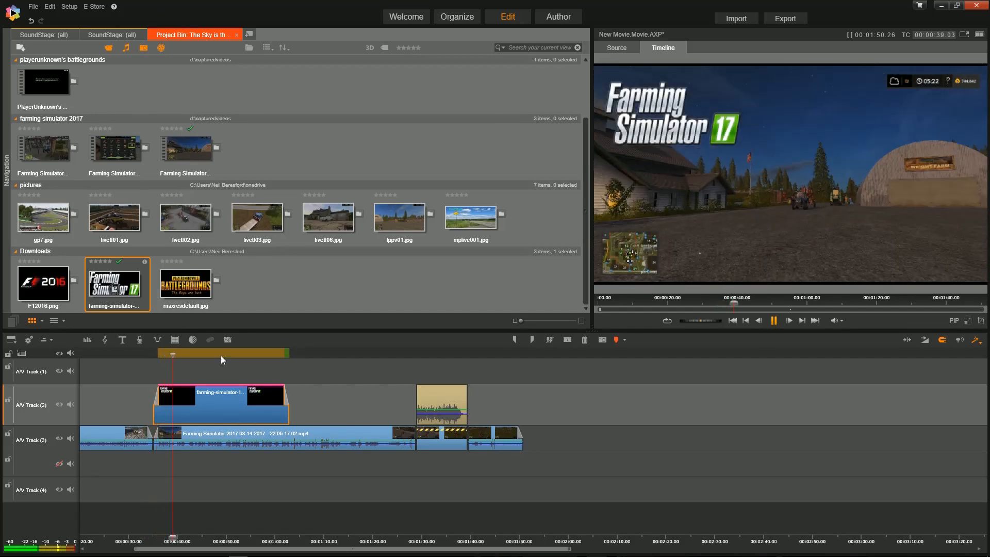
pyautogui.moveTo(177, 355); pyautogui.dragTo(270, 355)
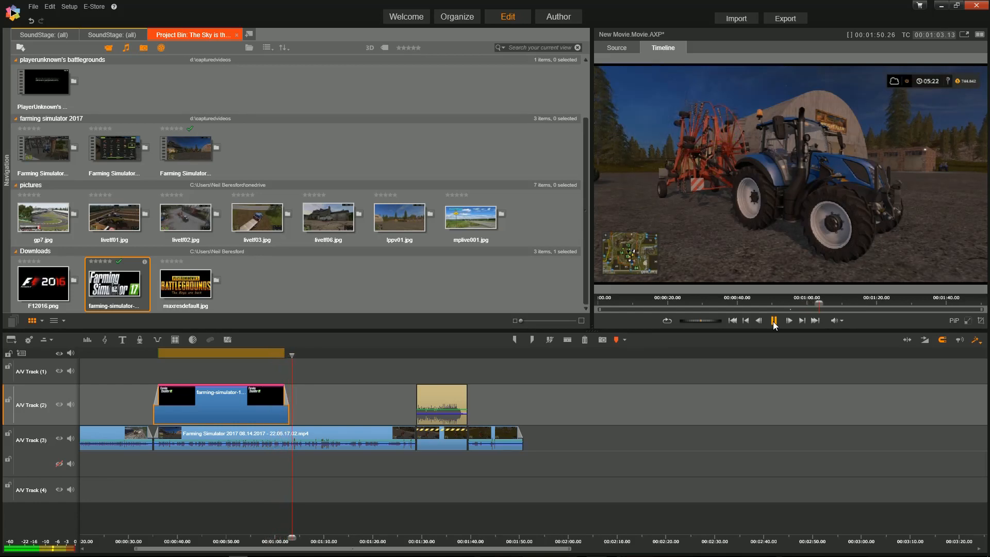
pyautogui.click(774, 320)
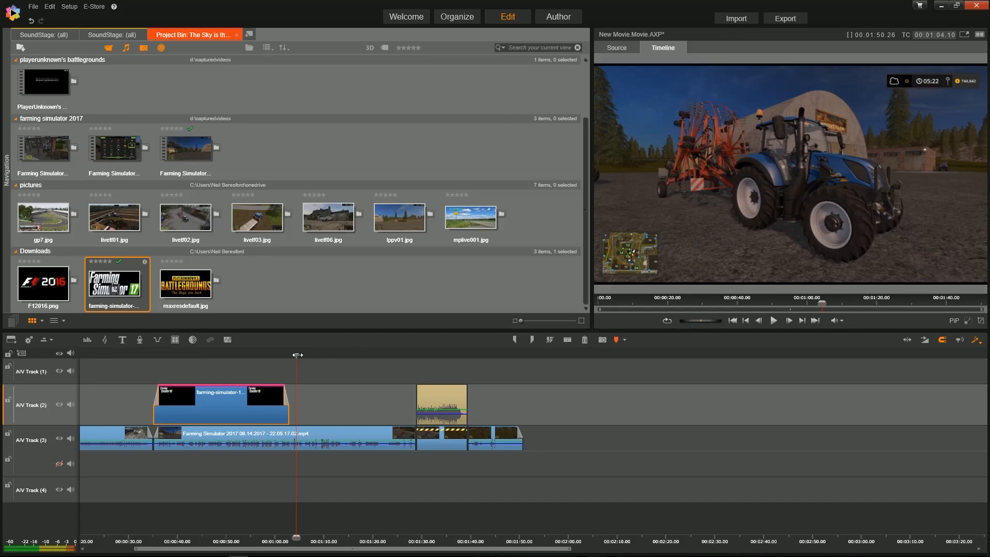
# - Create a blank title at the end of the movie and set its text to Incised901 Ct BT at size 36
pyautogui.moveTo(297, 355); pyautogui.dragTo(533, 360)
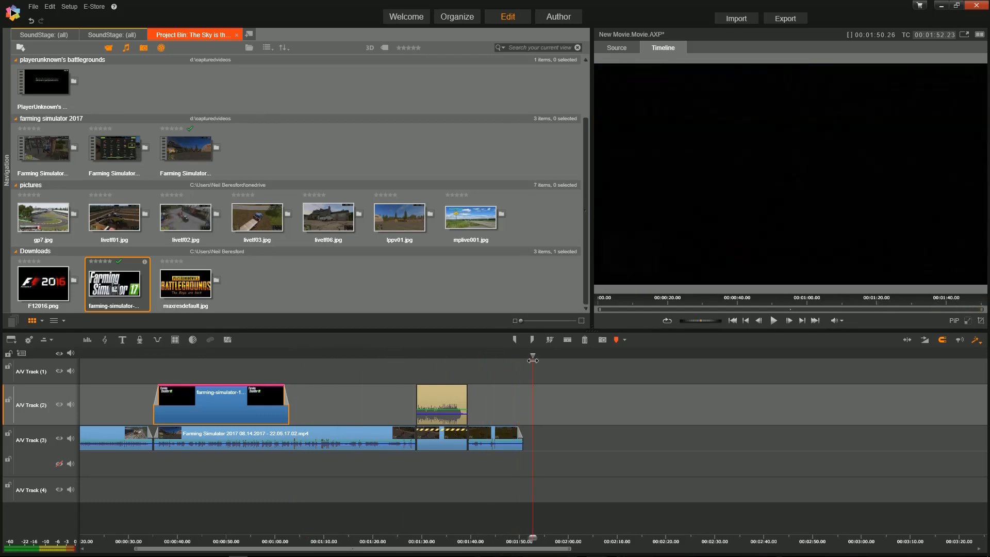
pyautogui.click(119, 336)
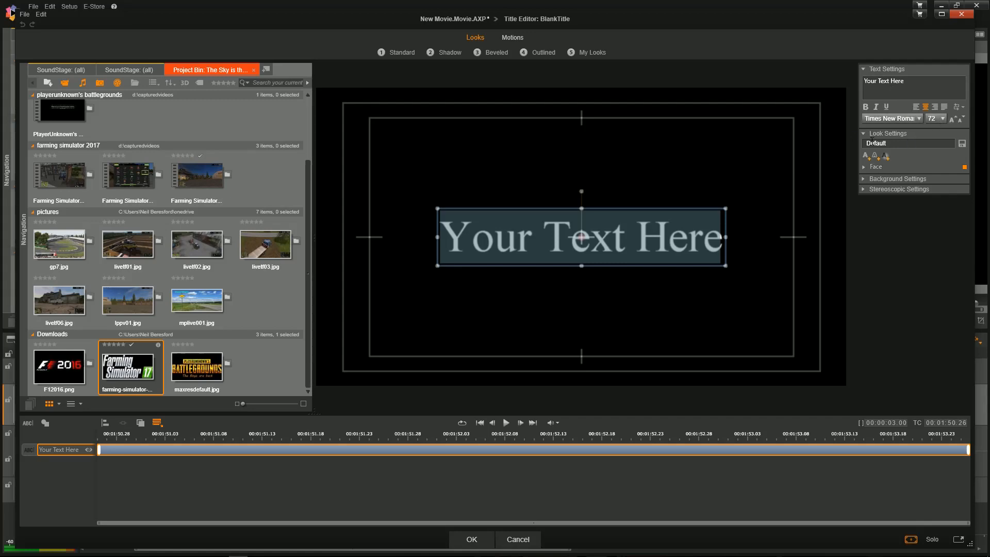
pyautogui.click(918, 120)
pyautogui.scroll(-10, 914, 198)
pyautogui.scroll(-10, 914, 197)
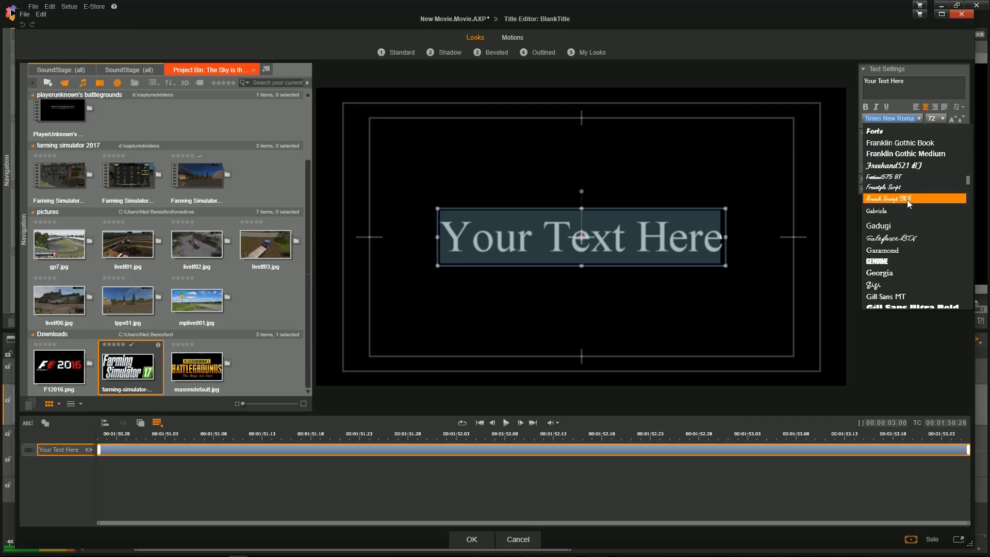
pyautogui.scroll(-3, 909, 204)
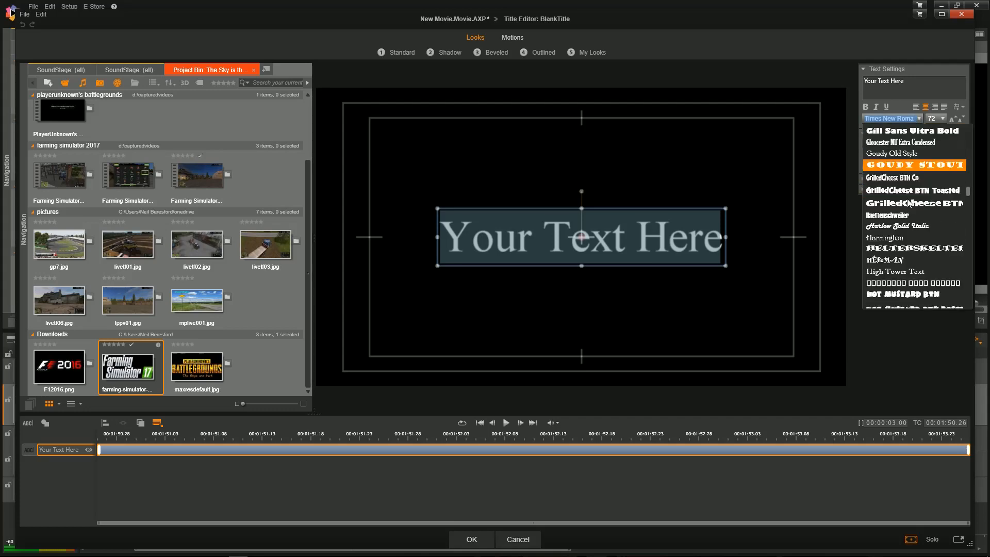
pyautogui.scroll(-3, 909, 204)
pyautogui.scroll(-1, 909, 204)
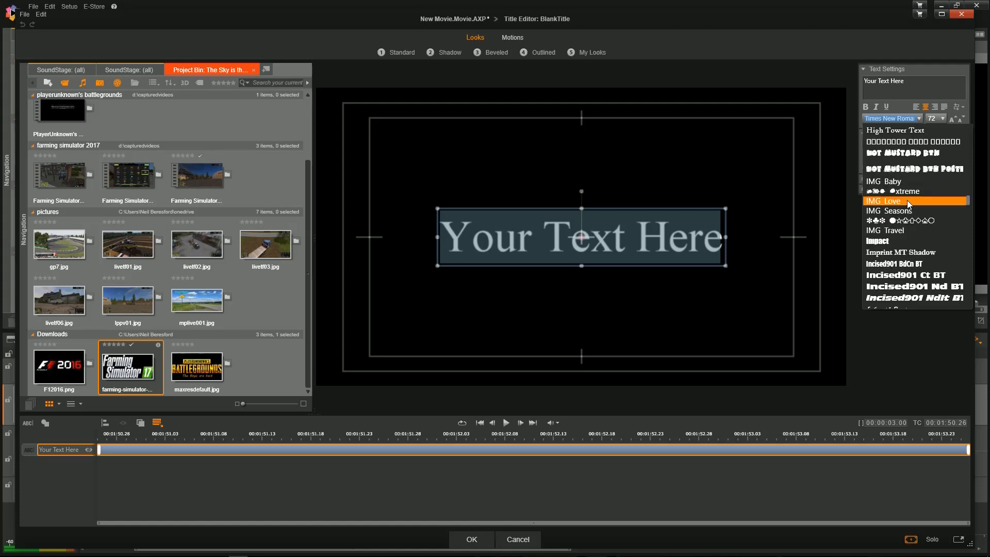
pyautogui.click(900, 281)
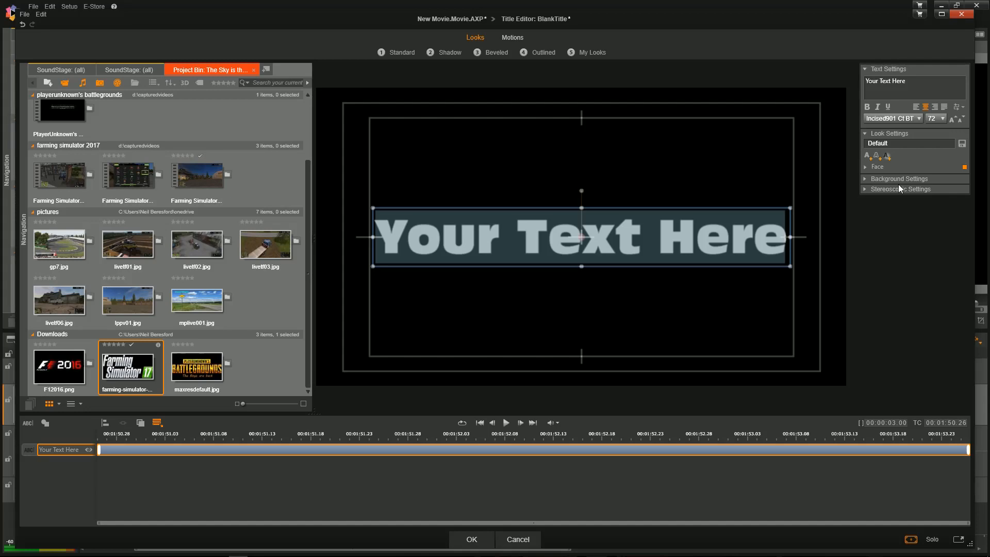
pyautogui.click(943, 119)
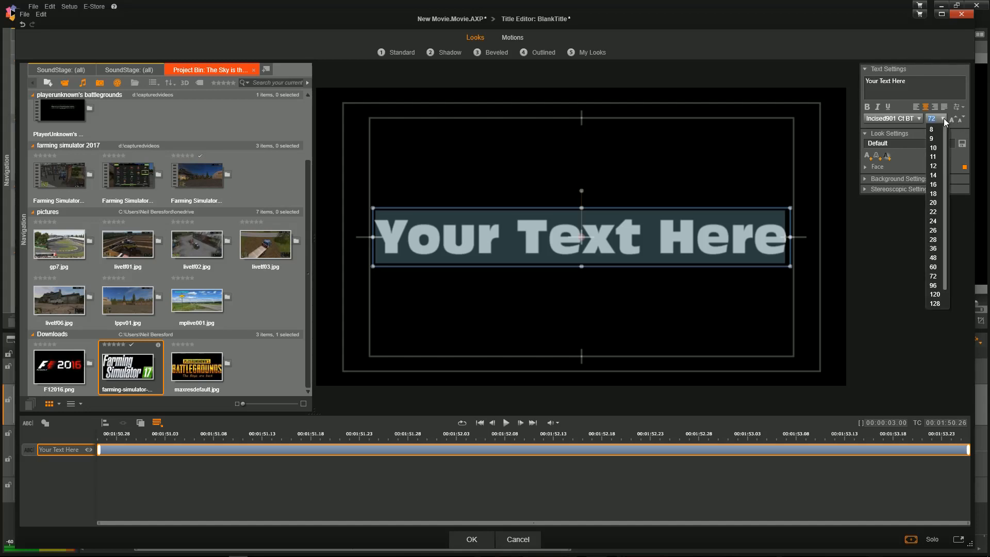
pyautogui.click(934, 248)
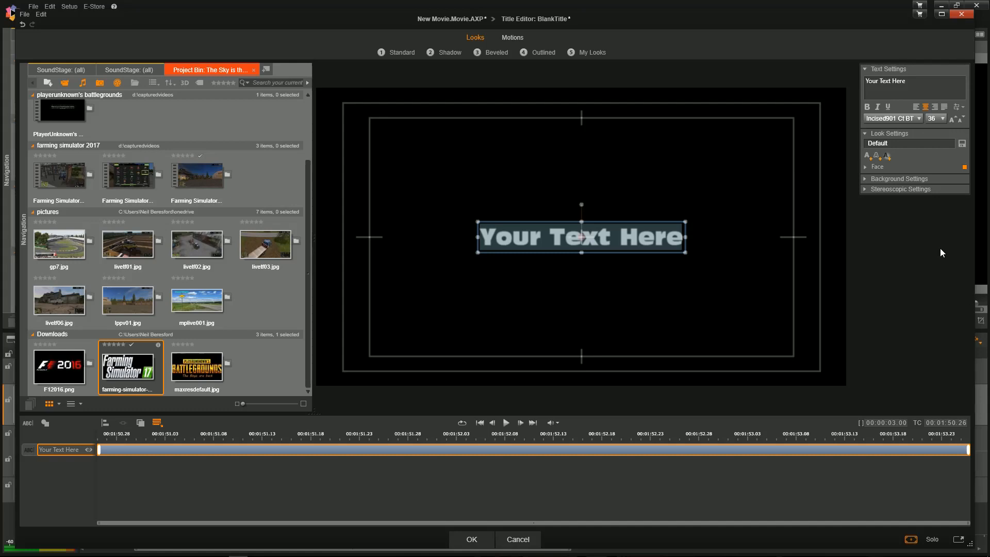
# - Replace the title's placeholder text with "Demo Video Title!"
pyautogui.moveTo(911, 84); pyautogui.dragTo(865, 83)
pyautogui.write('Demo ')
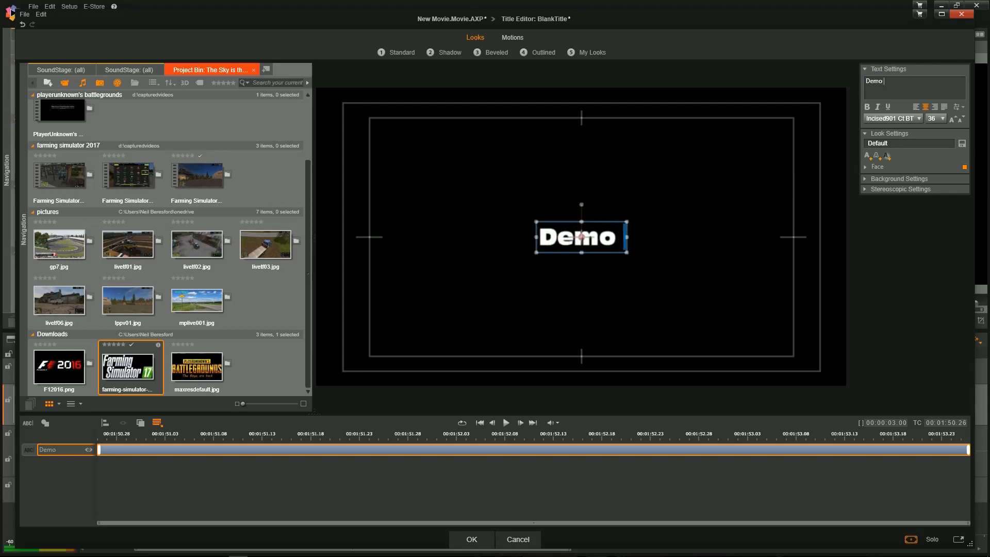
pyautogui.write('Video ')
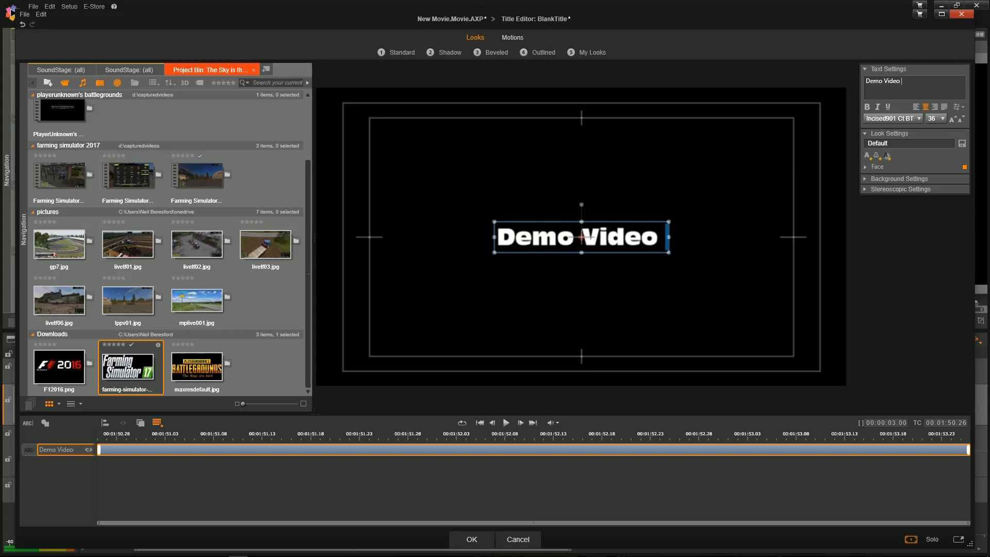
pyautogui.write('Title')
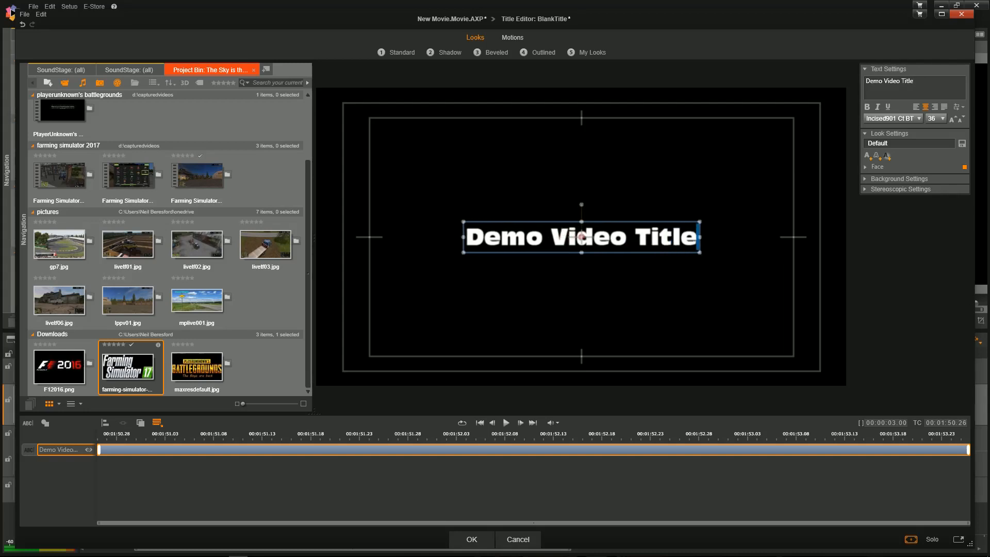
pyautogui.write('!')
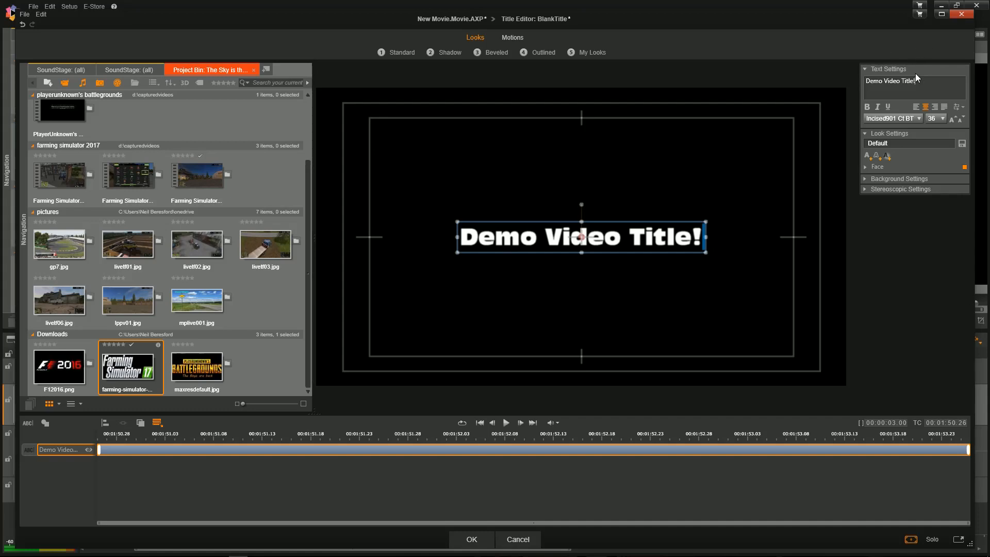
# - Add an edge to the title text and set its face fill to yellow, R 235, G 212, B 15
pyautogui.click(877, 156)
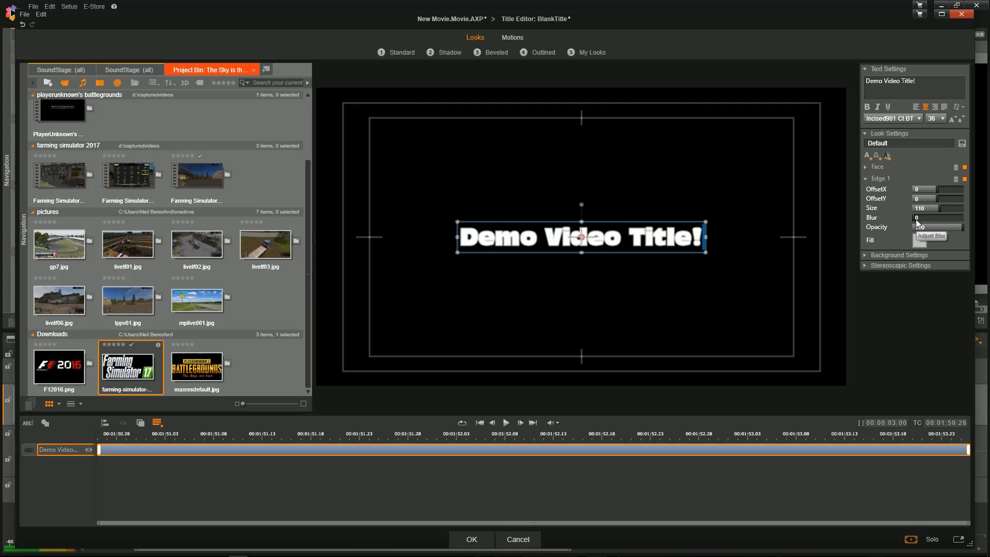
pyautogui.click(866, 167)
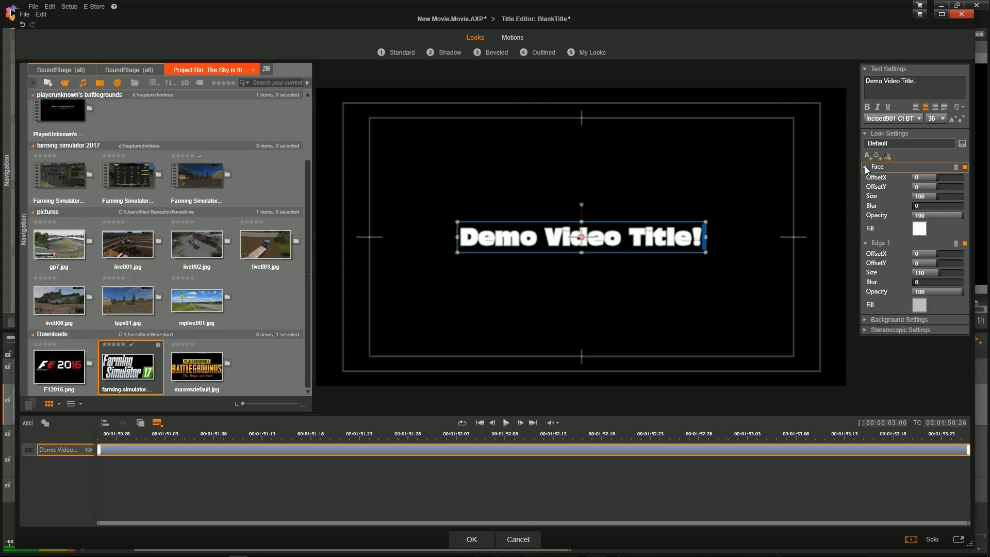
pyautogui.click(920, 230)
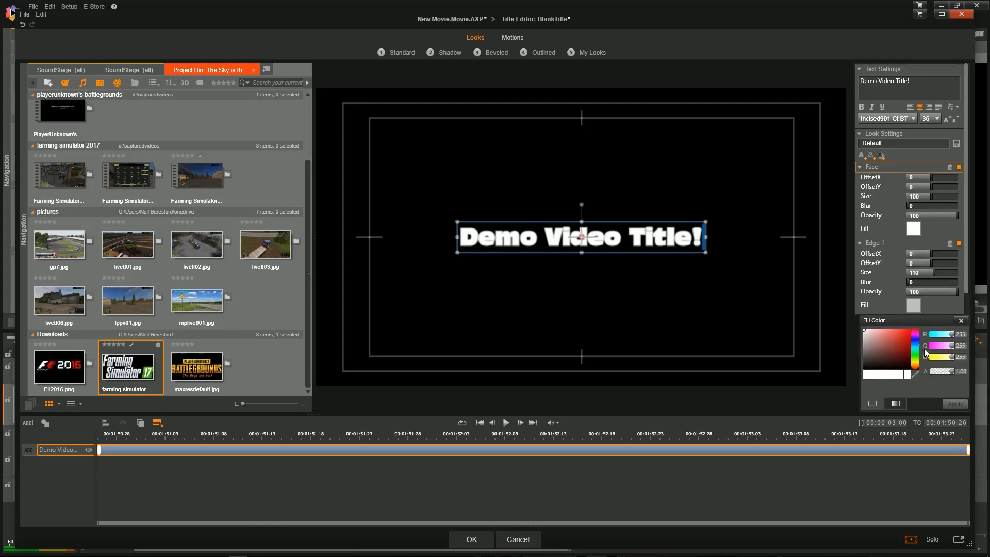
pyautogui.click(916, 364)
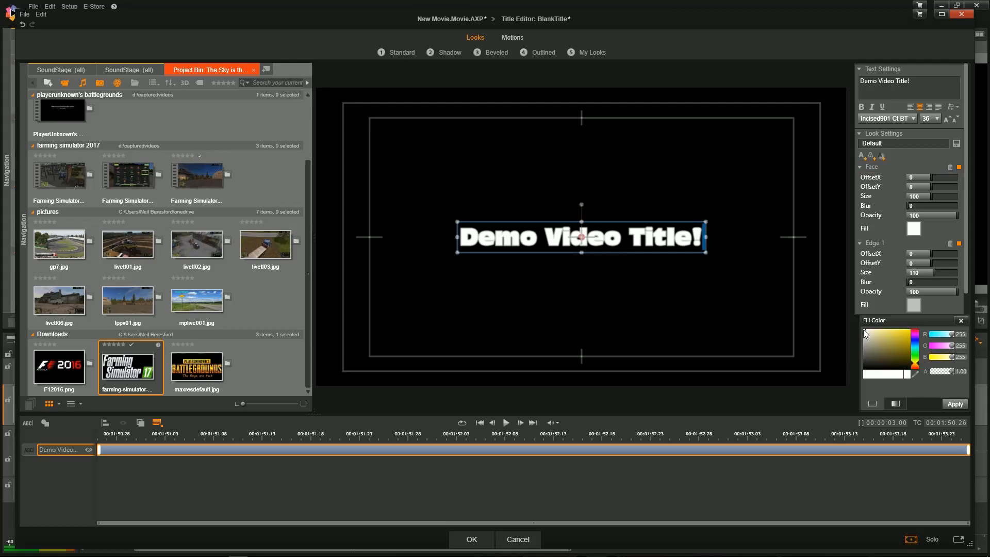
pyautogui.click(906, 334)
pyautogui.click(908, 332)
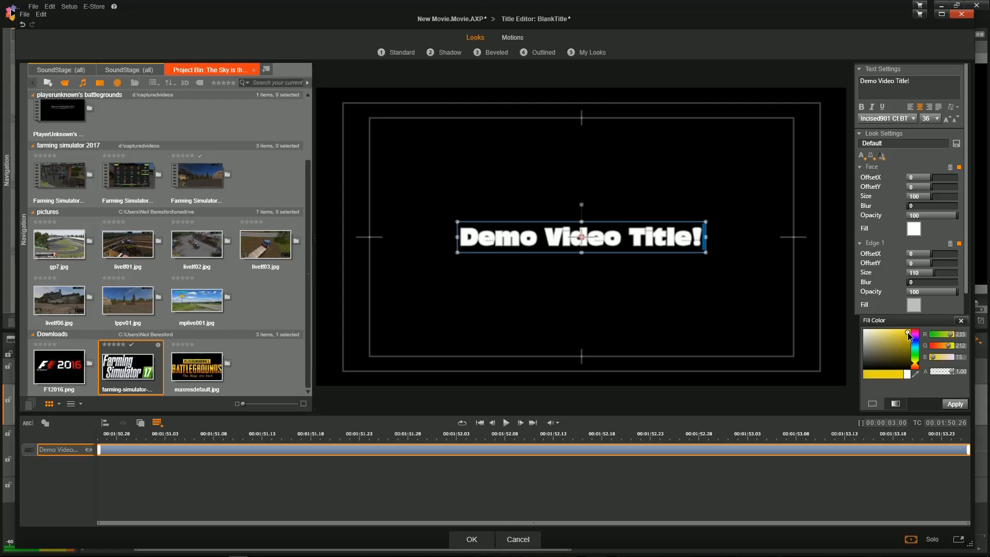
pyautogui.click(955, 405)
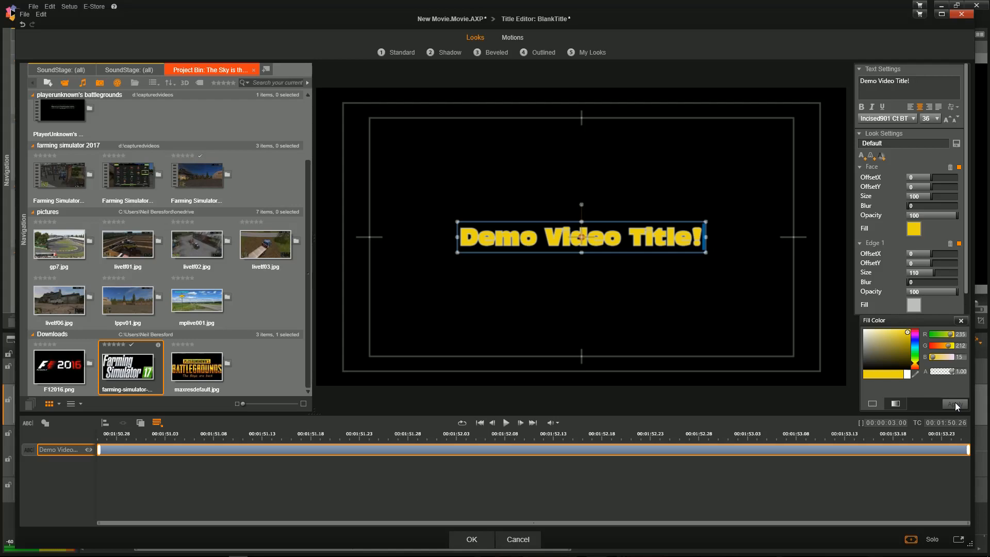
# - Set the title's edge fill to black, move the text to the lower centre of the frame, and accept the title
pyautogui.click(914, 306)
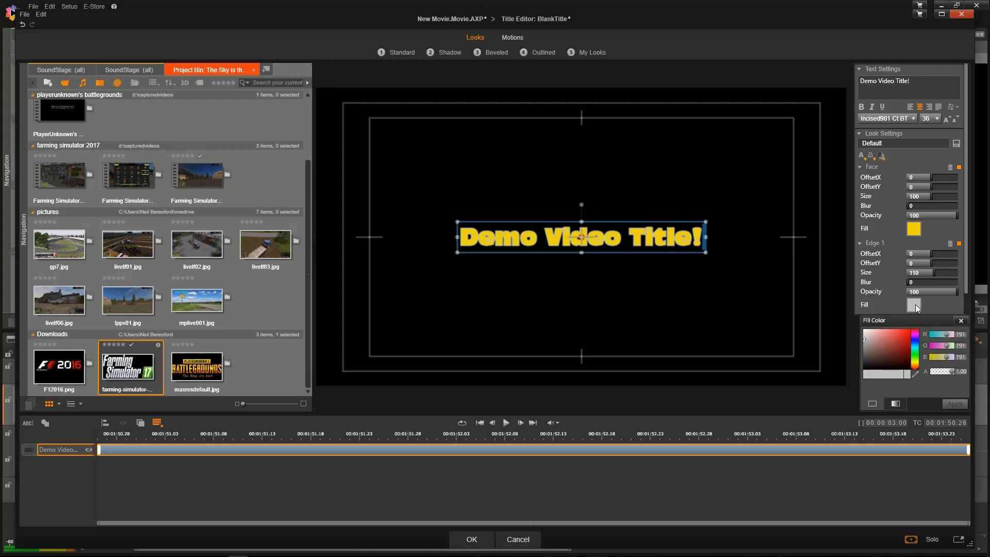
pyautogui.click(866, 370)
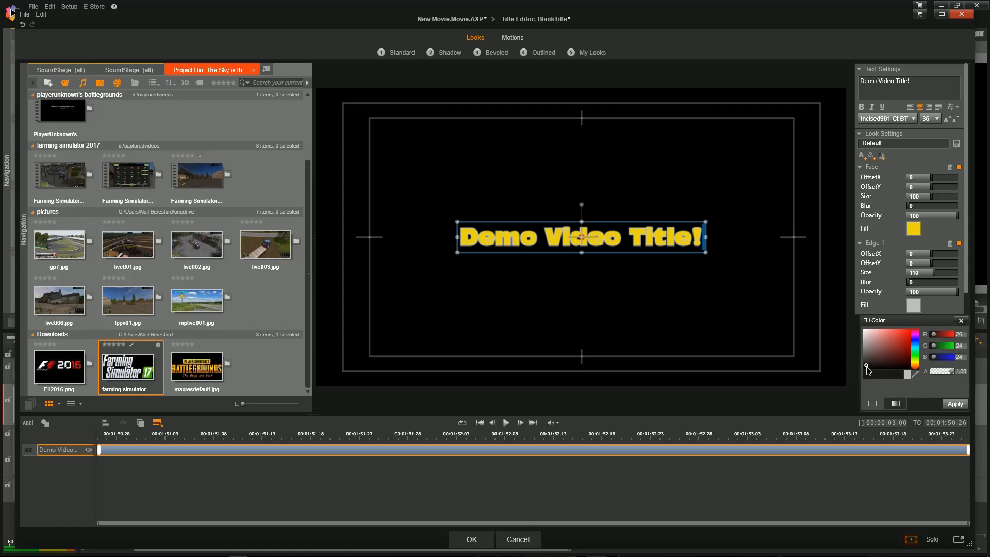
pyautogui.click(956, 403)
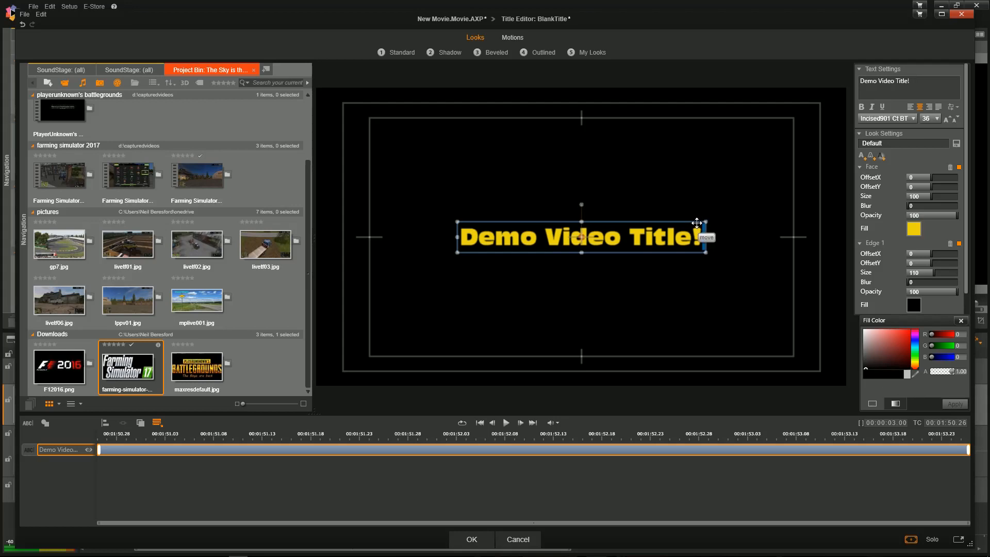
pyautogui.moveTo(696, 223); pyautogui.dragTo(700, 312)
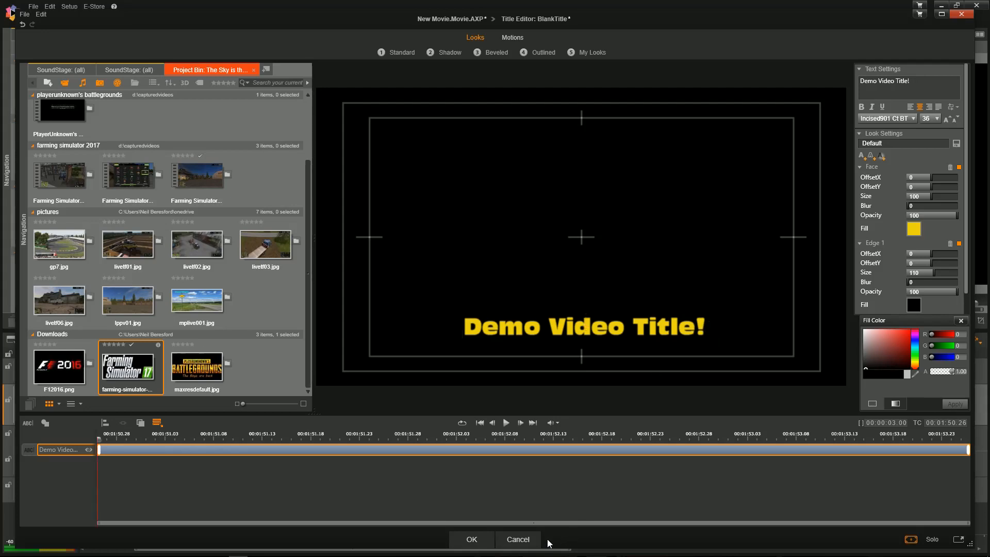
pyautogui.click(473, 539)
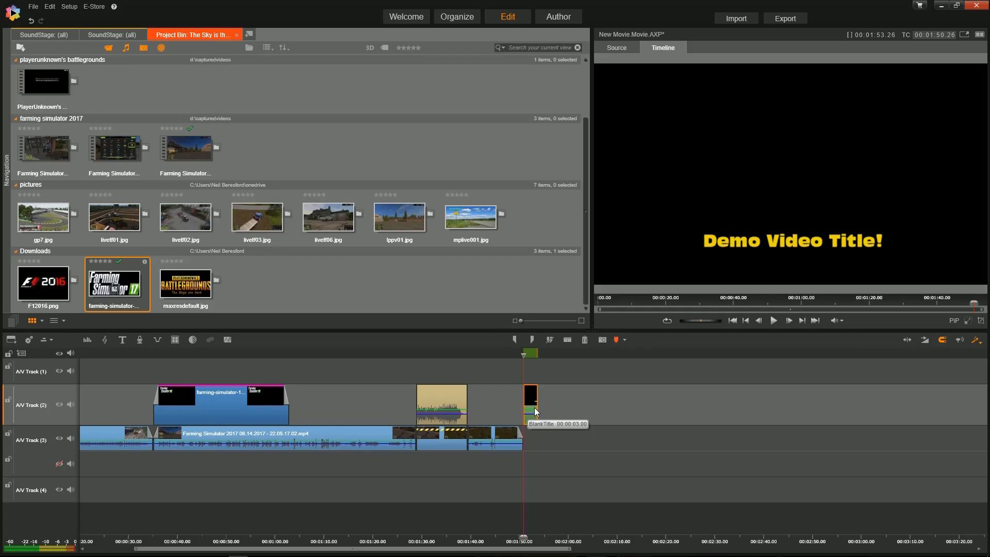
# - Move the title clip to A/V Track (1) above the start of the logo clip and extend it to the logo clip's end
pyautogui.click(446, 356)
pyautogui.moveTo(223, 360); pyautogui.dragTo(162, 371)
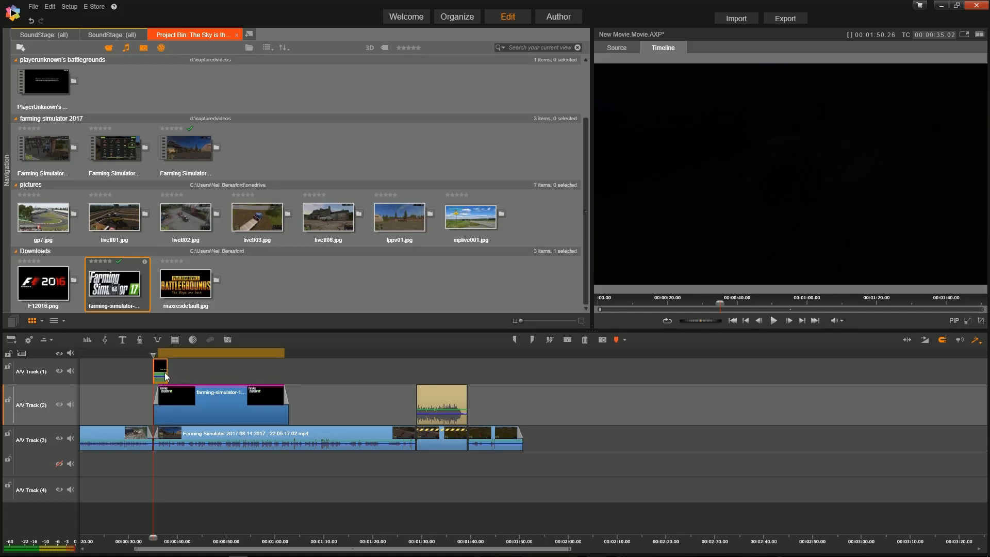
pyautogui.moveTo(162, 372); pyautogui.dragTo(284, 381)
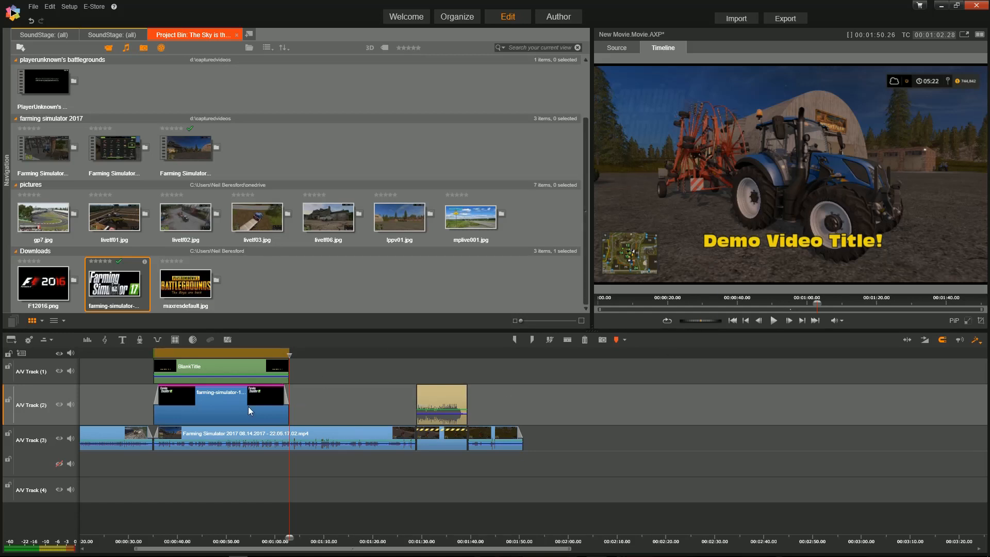
# - Add a Cross Dissolve In Transition to the title clip on A/V Track (1)
pyautogui.rightClick(189, 370)
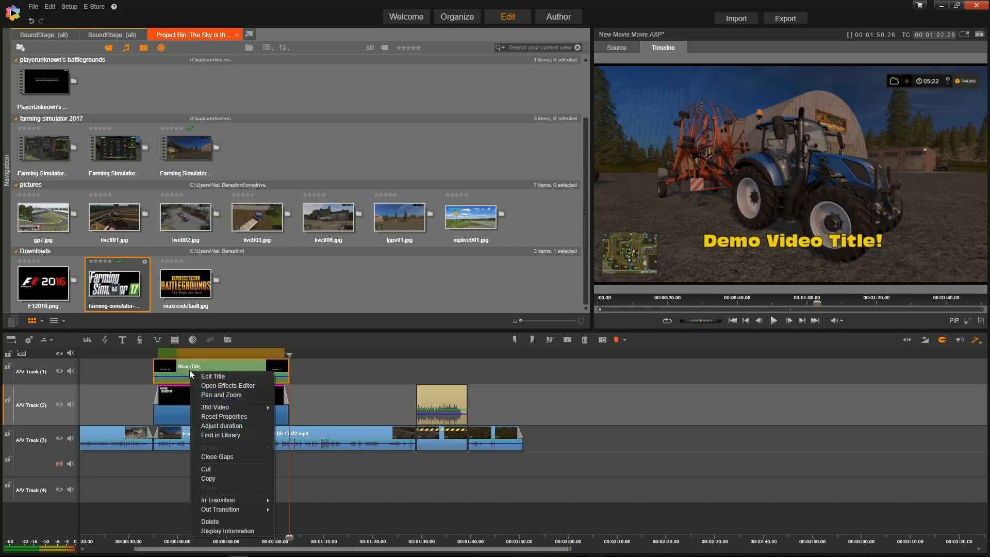
pyautogui.moveTo(238, 500)
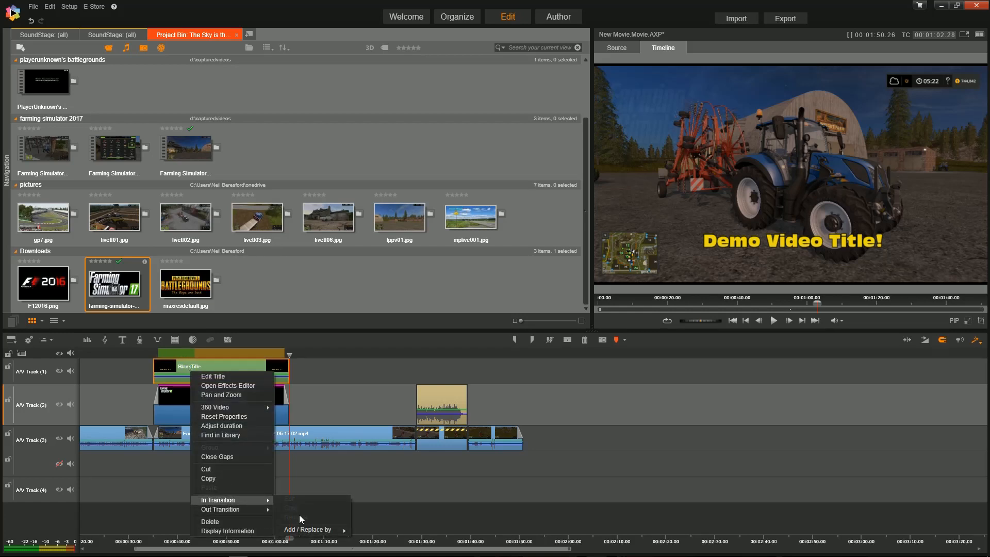
pyautogui.moveTo(320, 530)
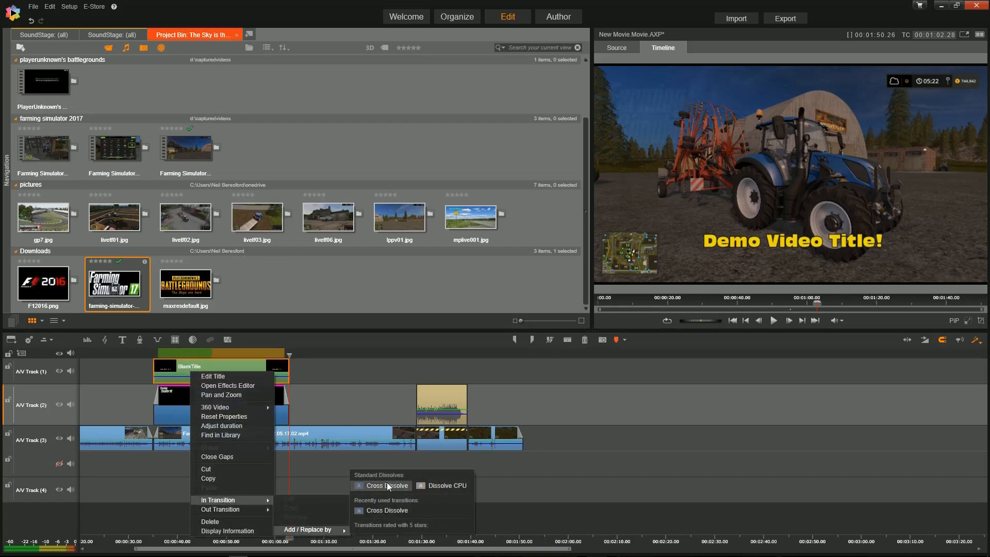
pyautogui.click(387, 485)
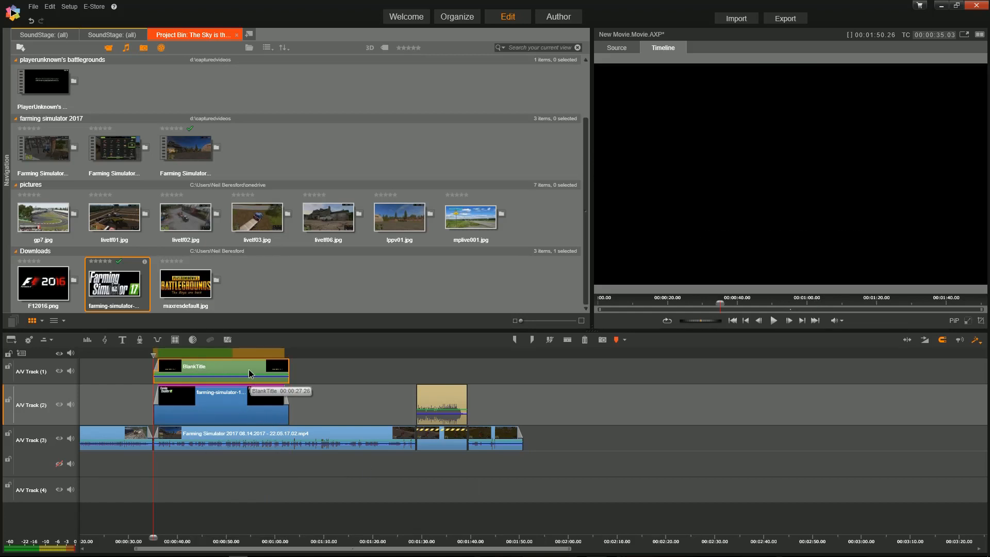
# - Add a Cross Dissolve Out Transition to the title clip on A/V Track (1)
pyautogui.rightClick(249, 373)
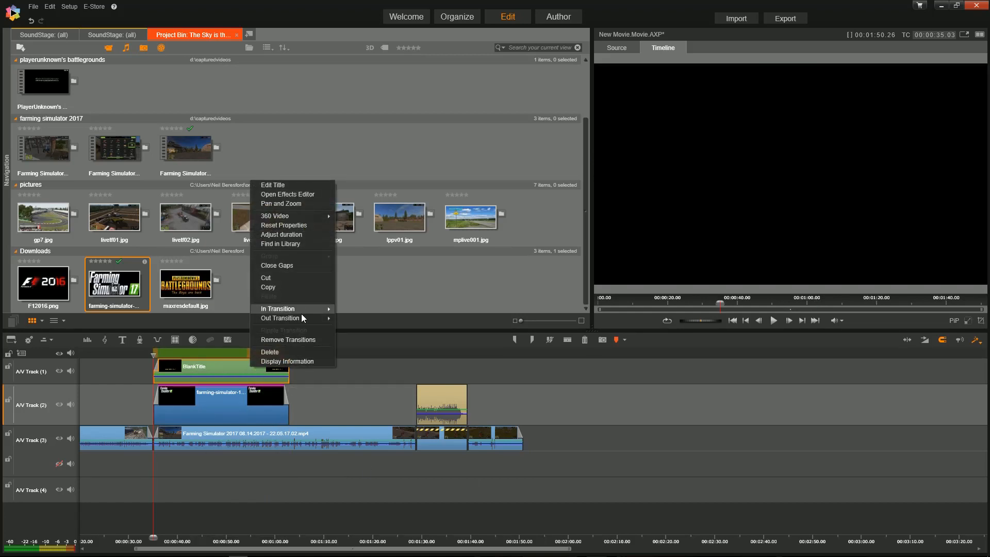
pyautogui.moveTo(305, 318)
pyautogui.moveTo(371, 347)
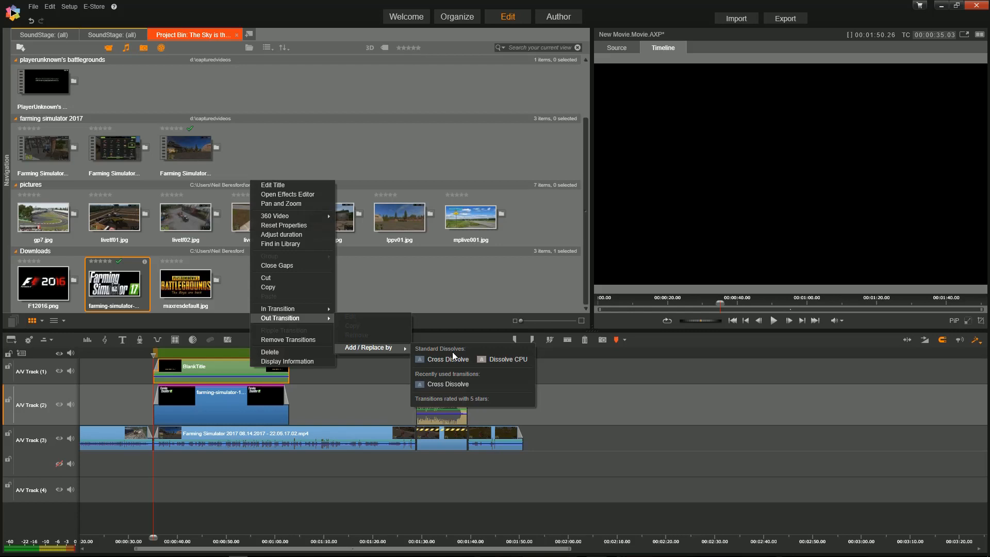
pyautogui.click(448, 359)
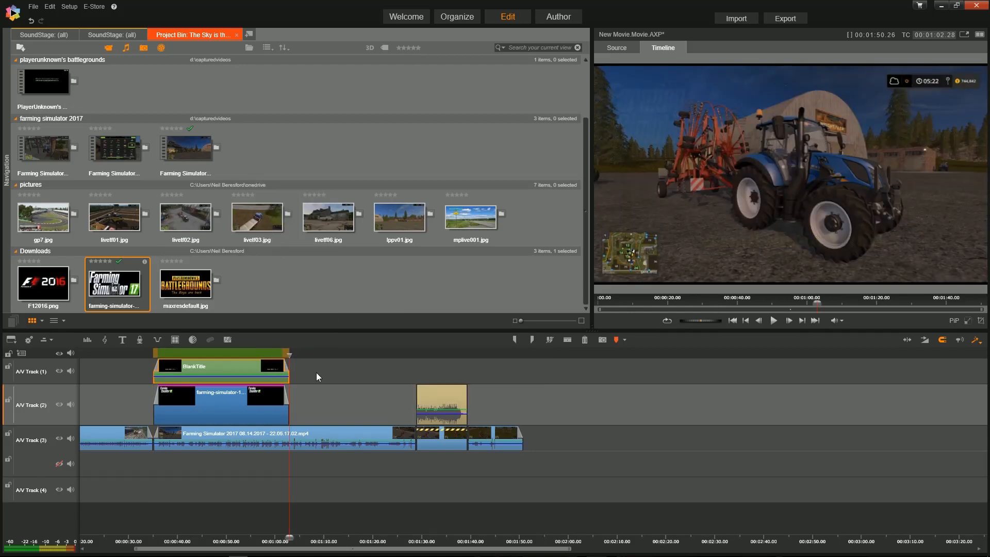
# - Play back the movie from about 00:00:34.11 until past the end of the title and logo clips
pyautogui.moveTo(290, 354); pyautogui.dragTo(271, 355)
pyautogui.click(149, 355)
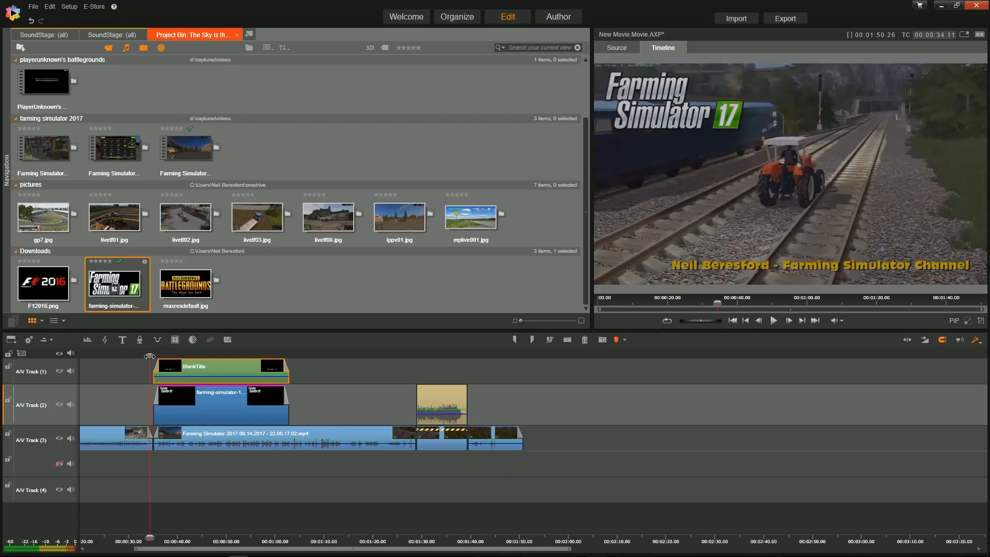
pyautogui.click(774, 321)
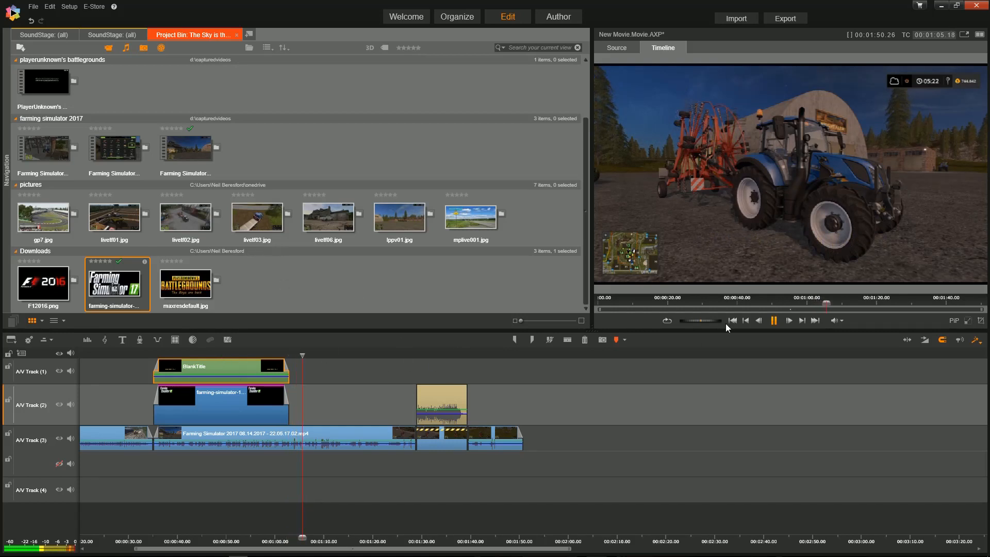
pyautogui.click(773, 320)
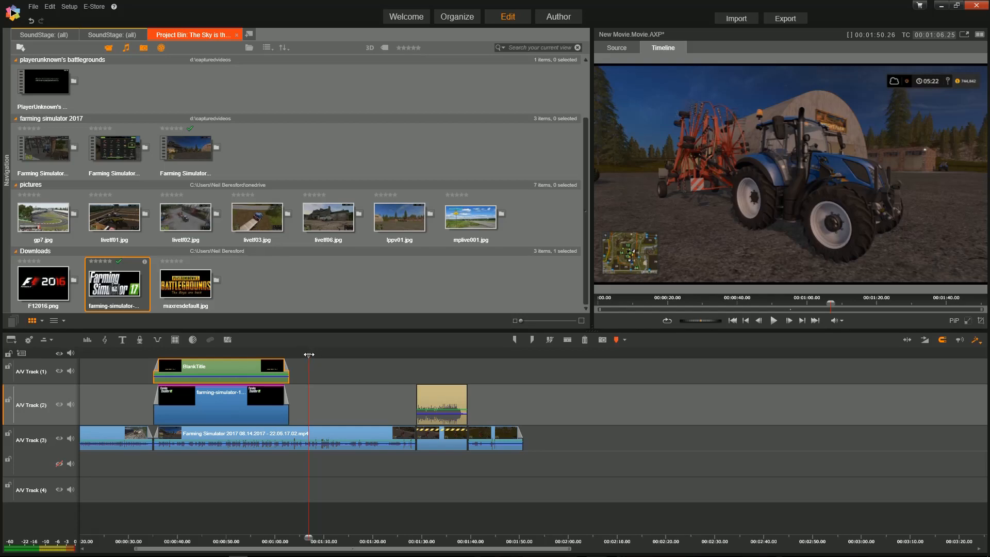
# - Create another blank title at the end of the movie and replace its placeholder text with "About to show speeded up video"
pyautogui.moveTo(309, 354); pyautogui.dragTo(536, 359)
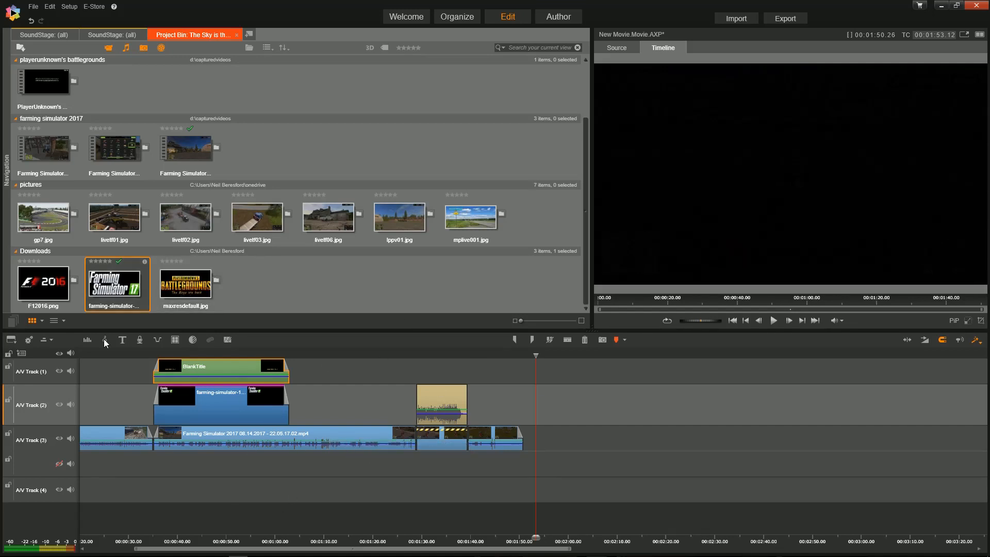
pyautogui.click(122, 341)
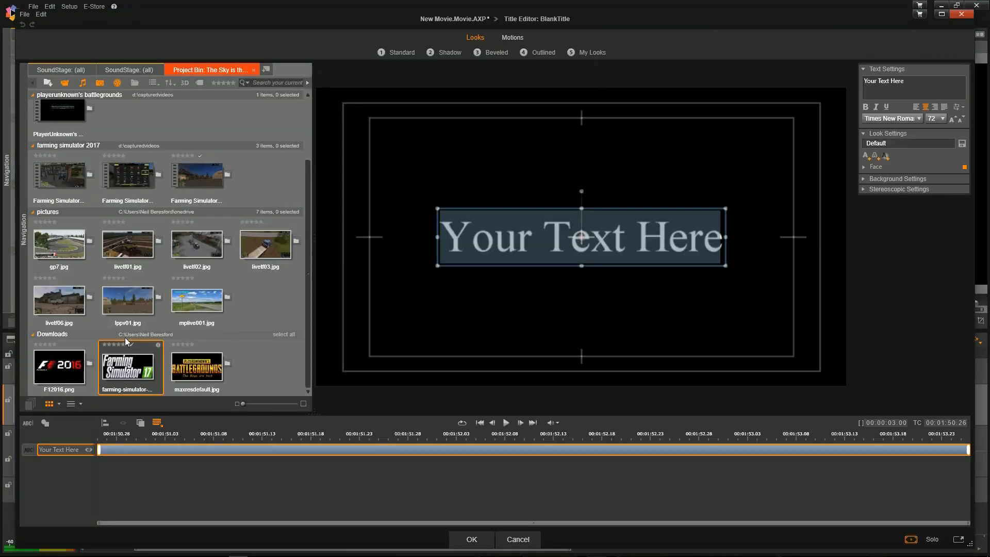
pyautogui.moveTo(906, 81); pyautogui.dragTo(853, 82)
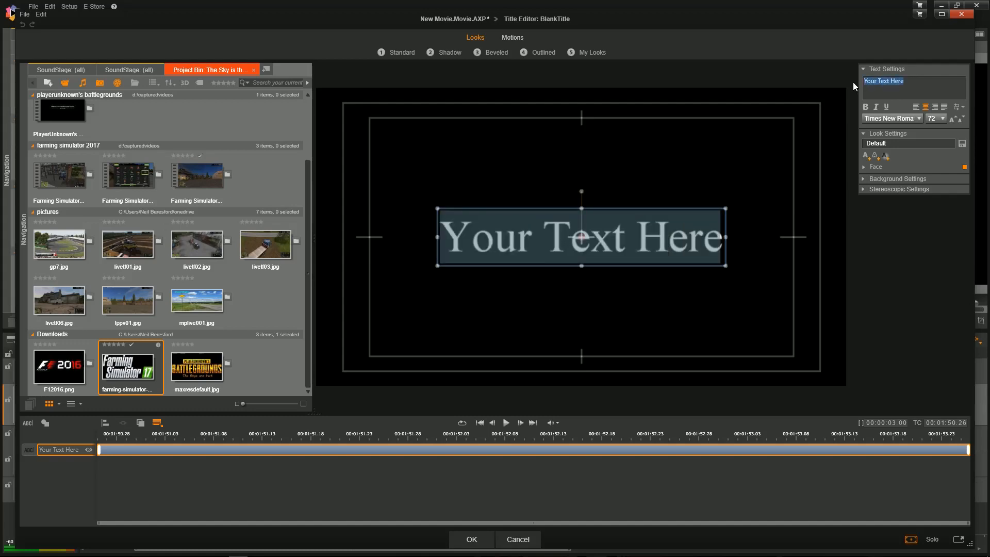
pyautogui.write('About to')
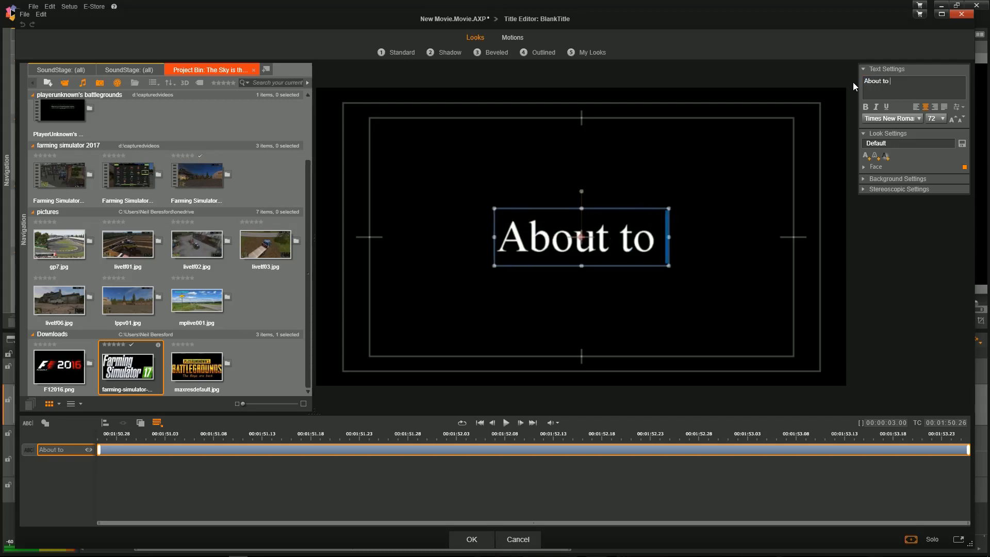
pyautogui.write(' show ')
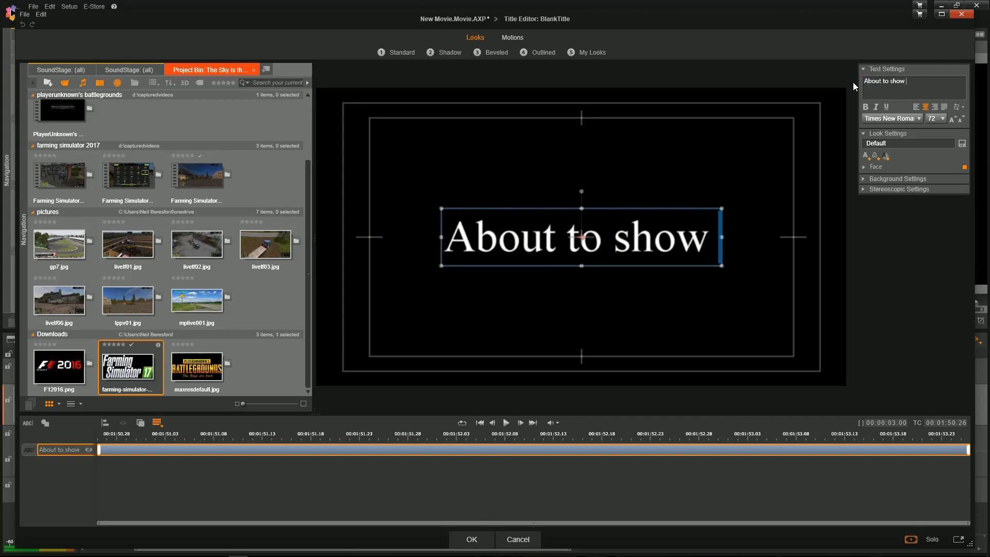
pyautogui.write('spee')
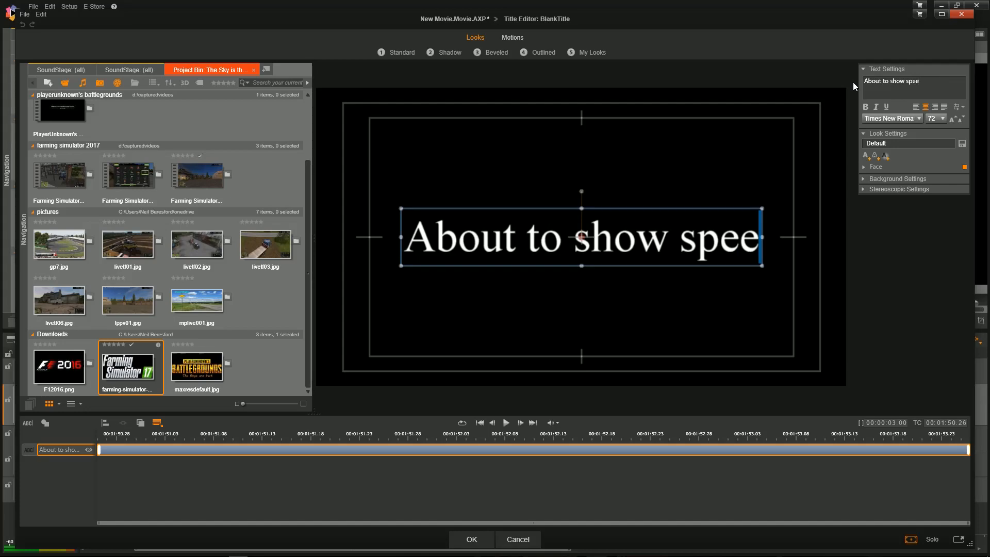
pyautogui.write('ded ')
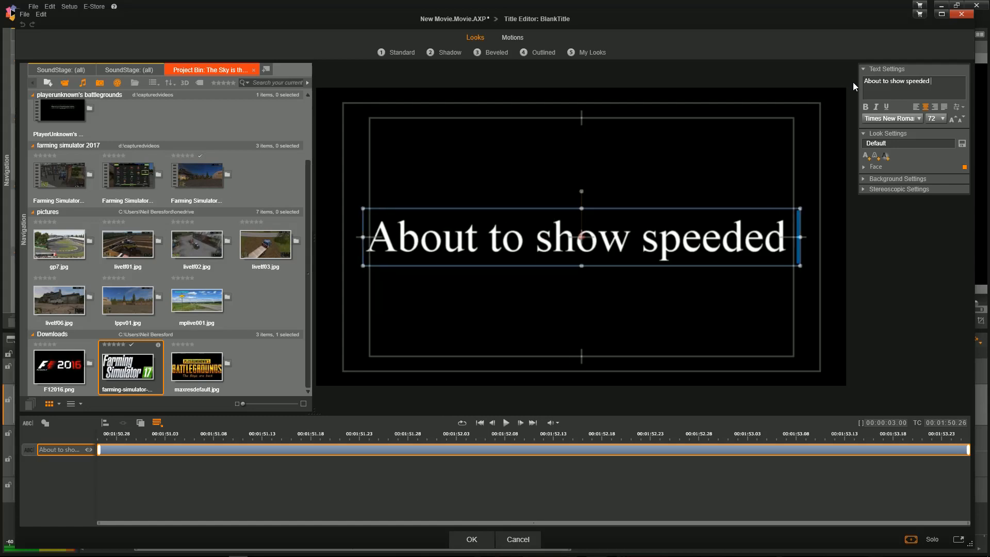
pyautogui.write('up v')
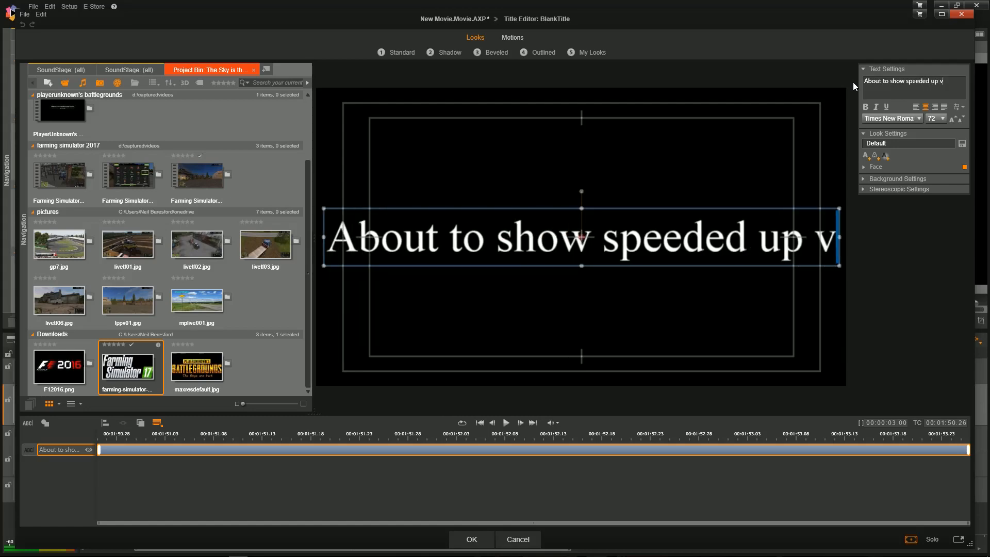
pyautogui.write('ideo')
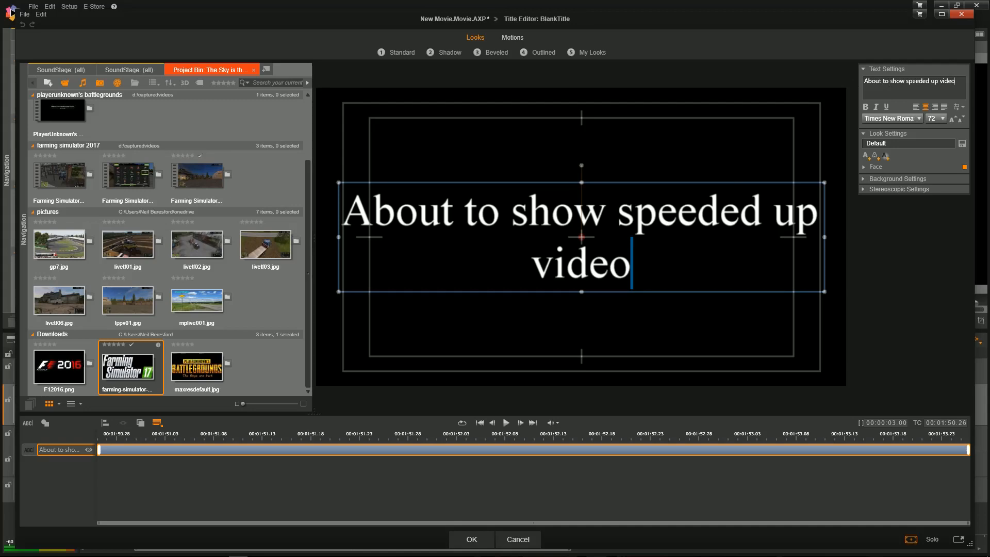
# - Insert a line break after "speeded" so that "up video" sits on the second line, and finish editing the text
pyautogui.hotkey('ctrl', 'a')
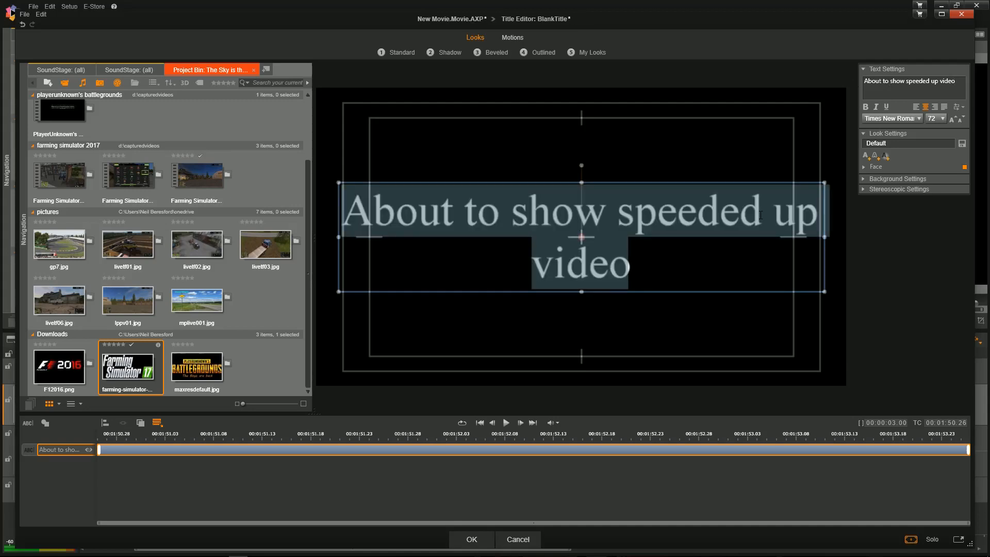
pyautogui.click(761, 215)
pyautogui.press('Return')
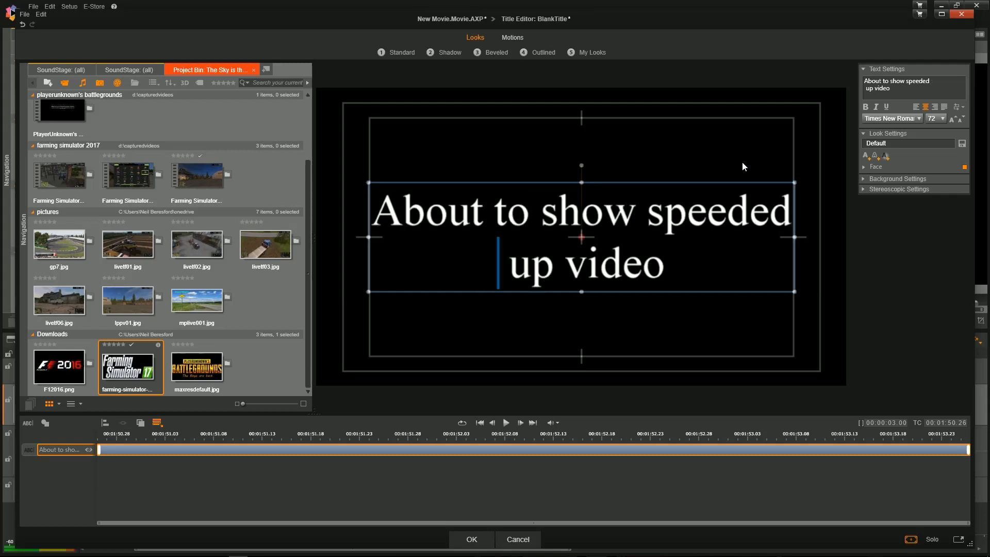
pyautogui.press('Escape')
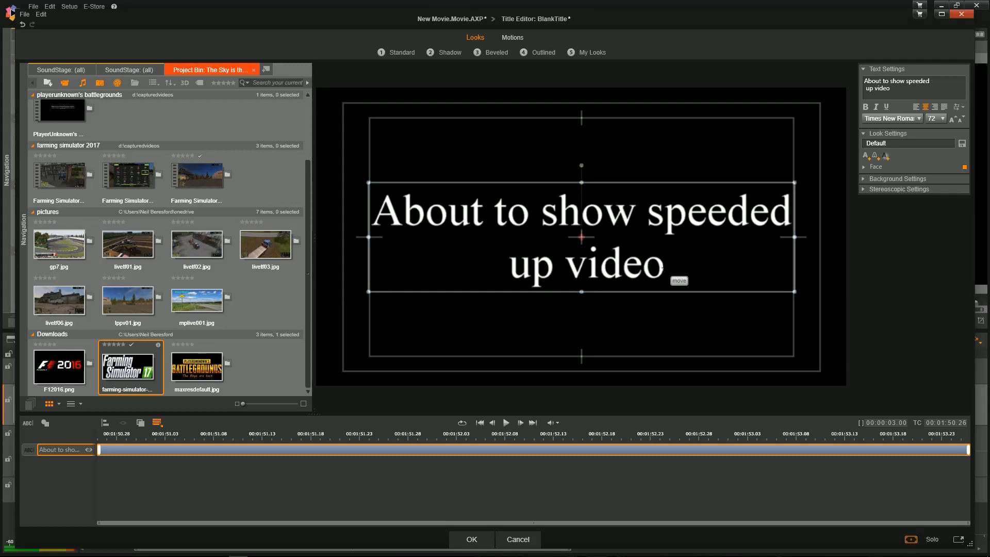
# - Add an exclamation mark after "video" at the end of the title text
pyautogui.doubleClick(662, 267)
pyautogui.click(660, 263)
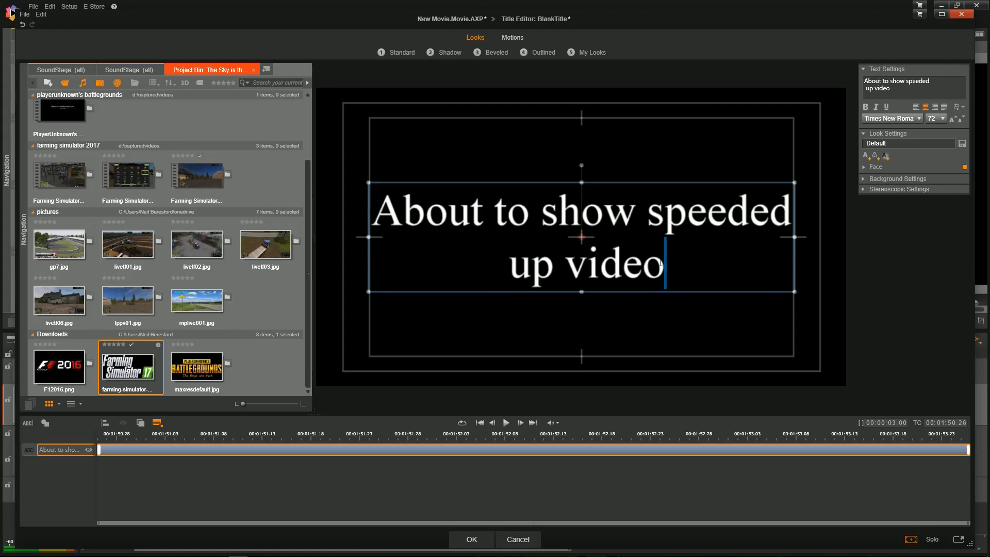
pyautogui.write('!')
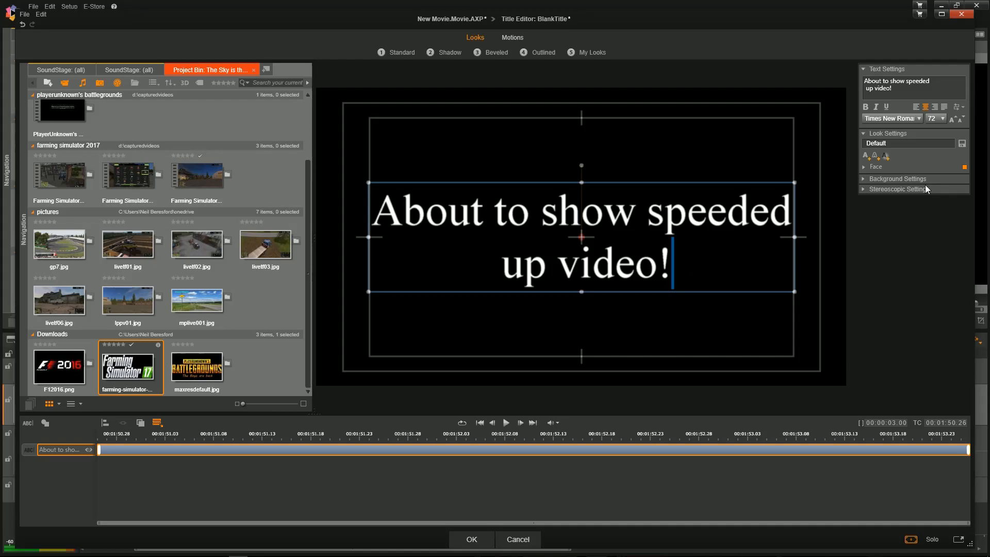
# - Add an edge to the title text's look and set its fill color to black (RGB 0, 0, 0)
pyautogui.click(875, 156)
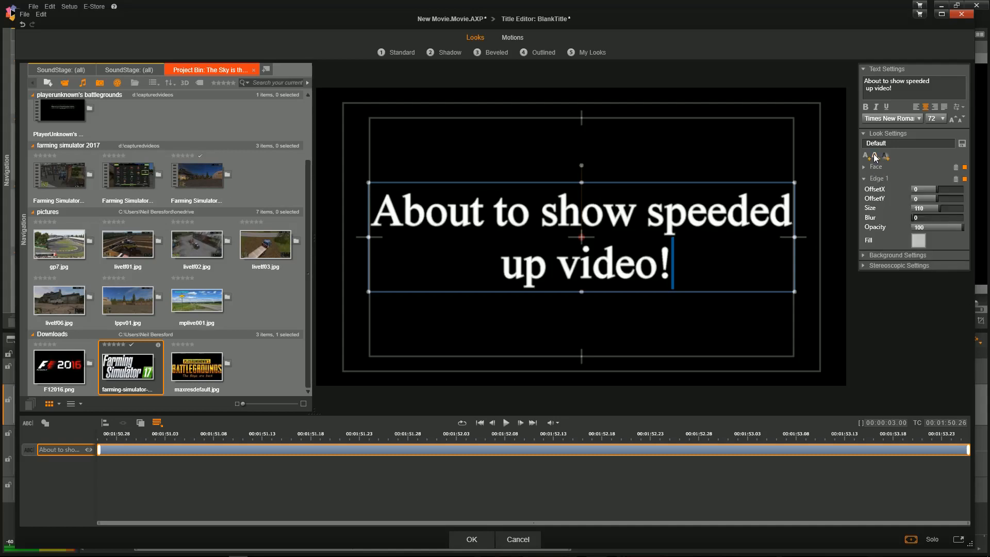
pyautogui.click(917, 241)
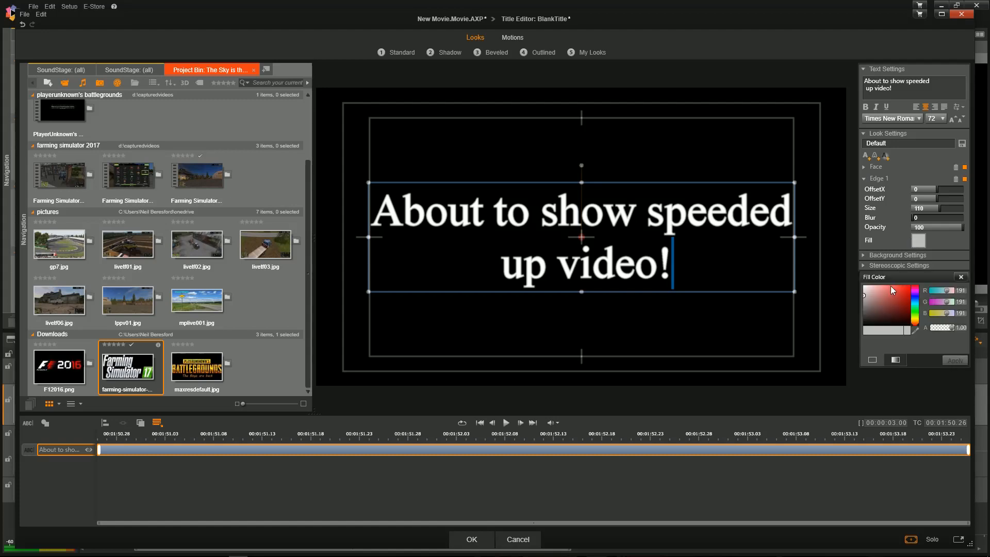
pyautogui.moveTo(865, 295); pyautogui.dragTo(866, 330)
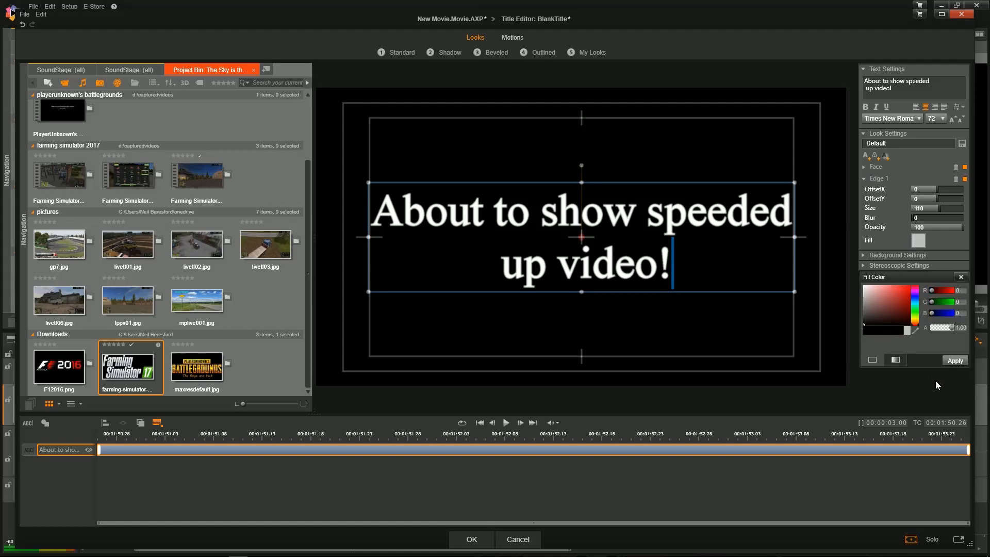
pyautogui.click(954, 361)
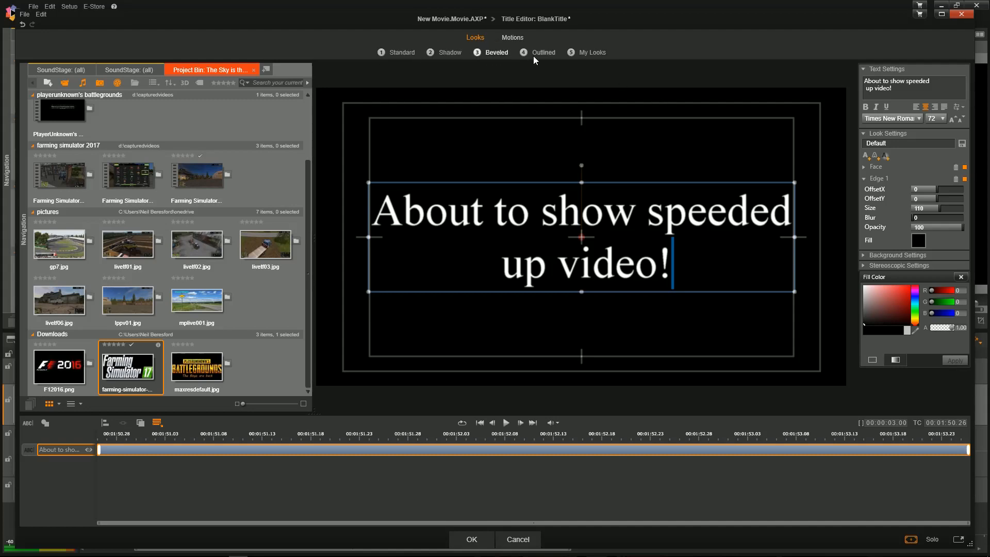
# - Preview the Page From Behind and Page From Infinity enter motions, then apply Page From Right to the title
pyautogui.click(514, 36)
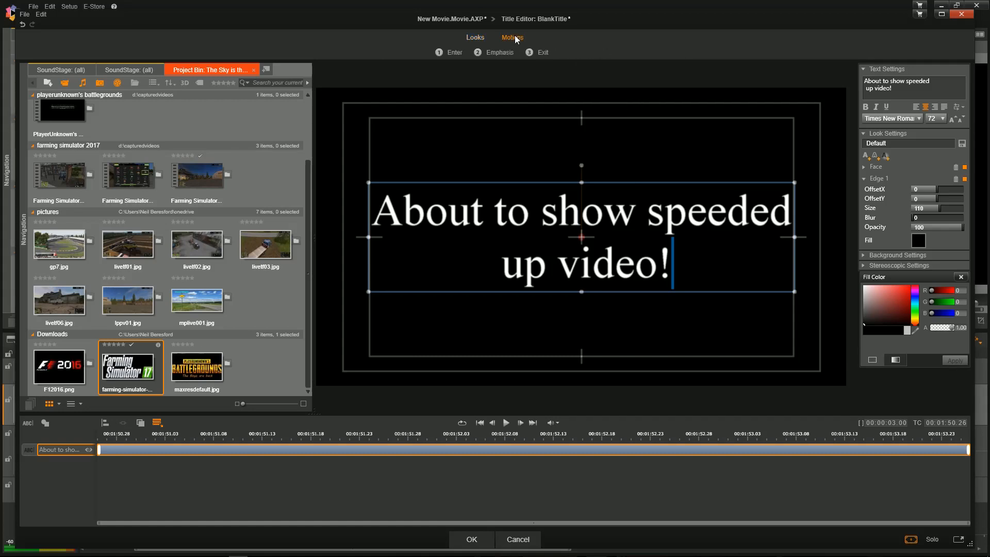
pyautogui.click(455, 54)
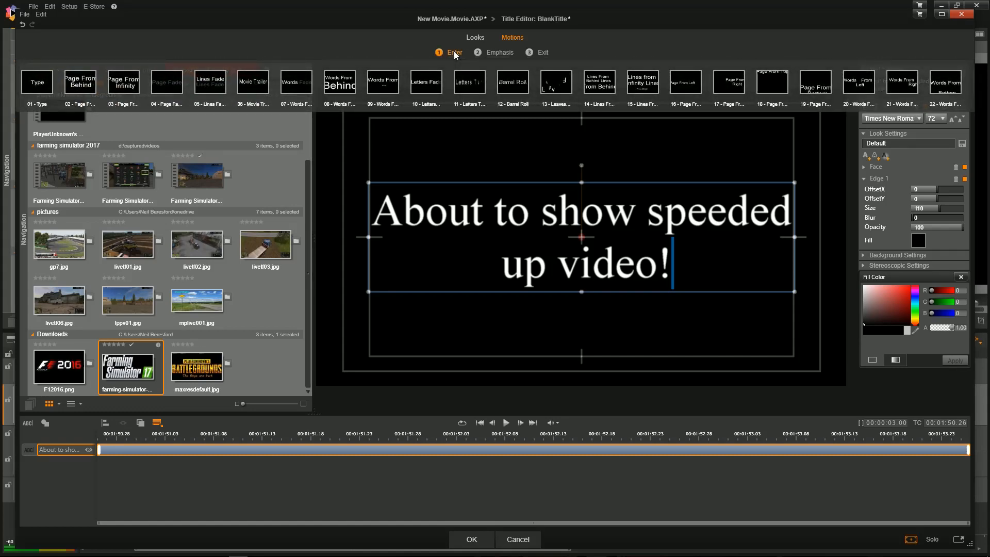
pyautogui.click(77, 88)
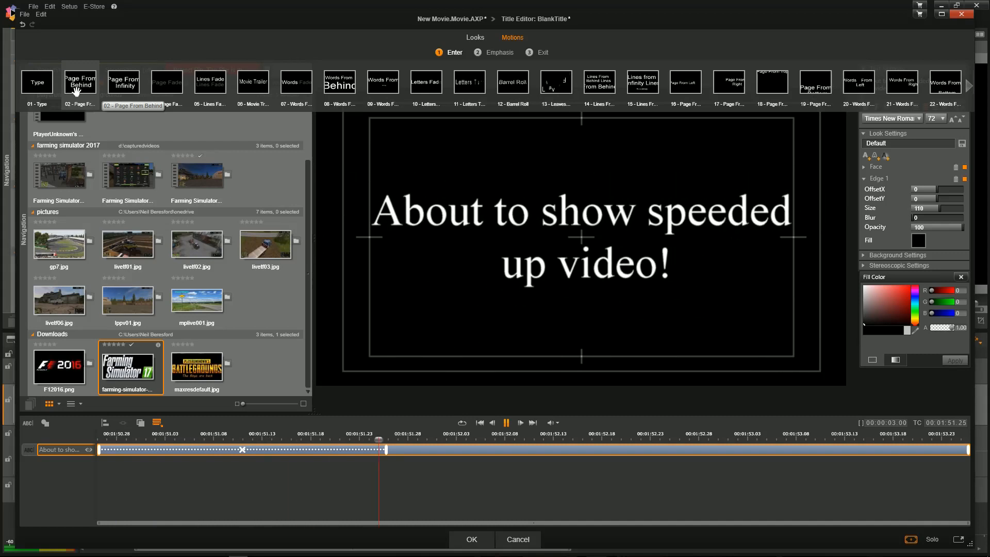
pyautogui.click(116, 90)
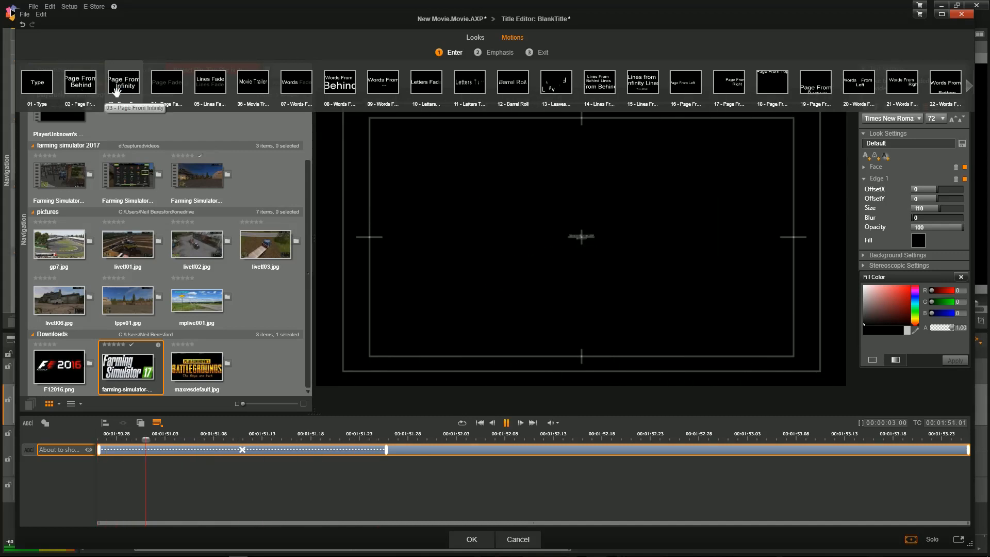
pyautogui.click(736, 92)
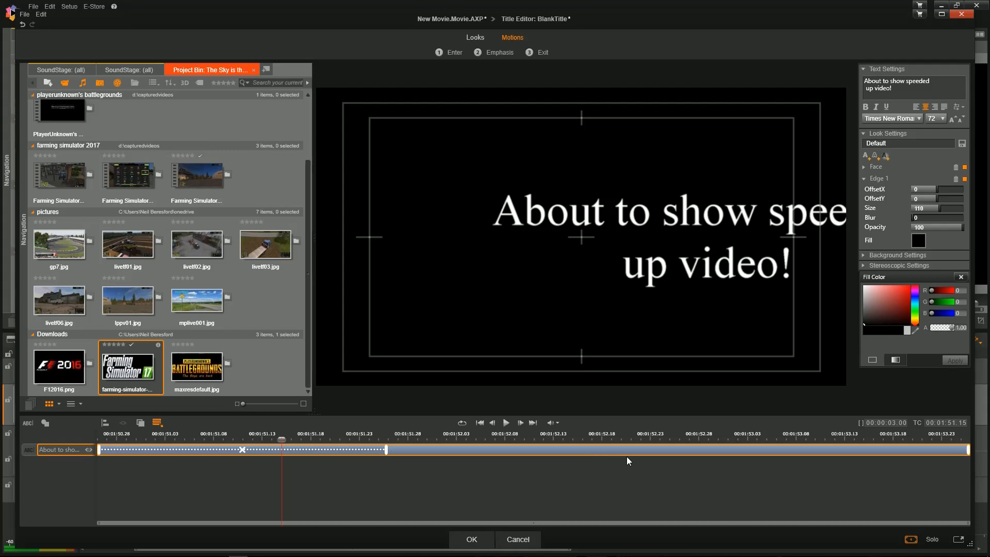
# - Apply the Page To Left exit motion to the title
pyautogui.click(544, 53)
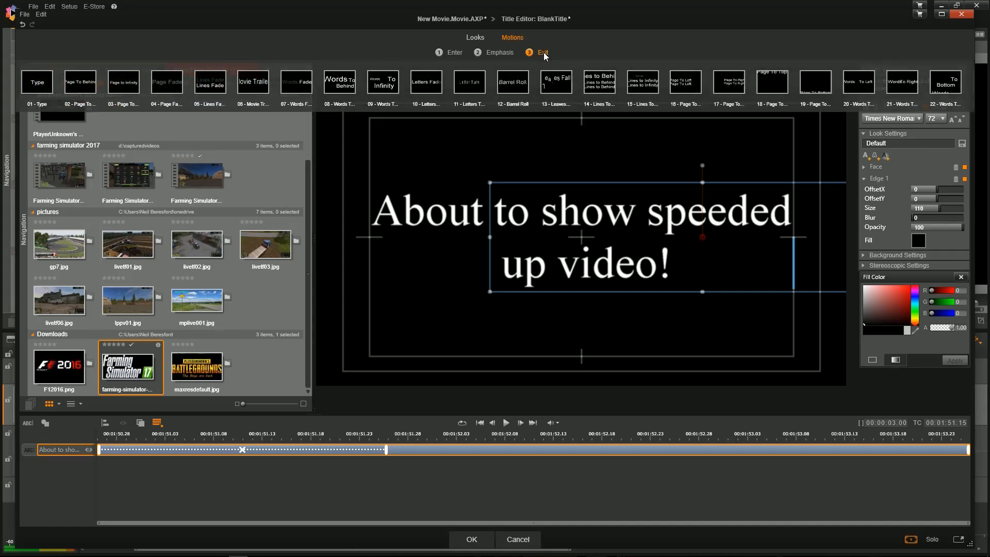
pyautogui.click(685, 88)
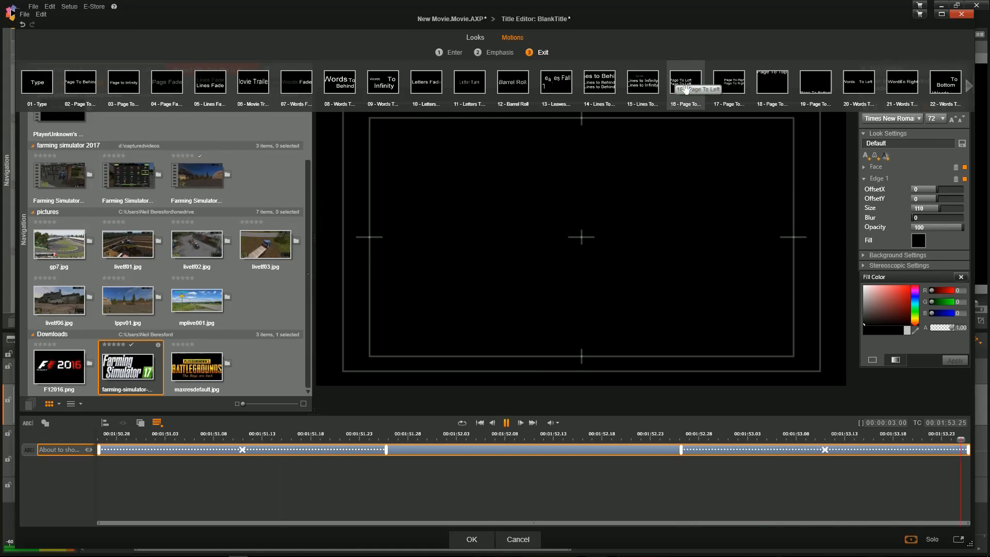
pyautogui.click(686, 89)
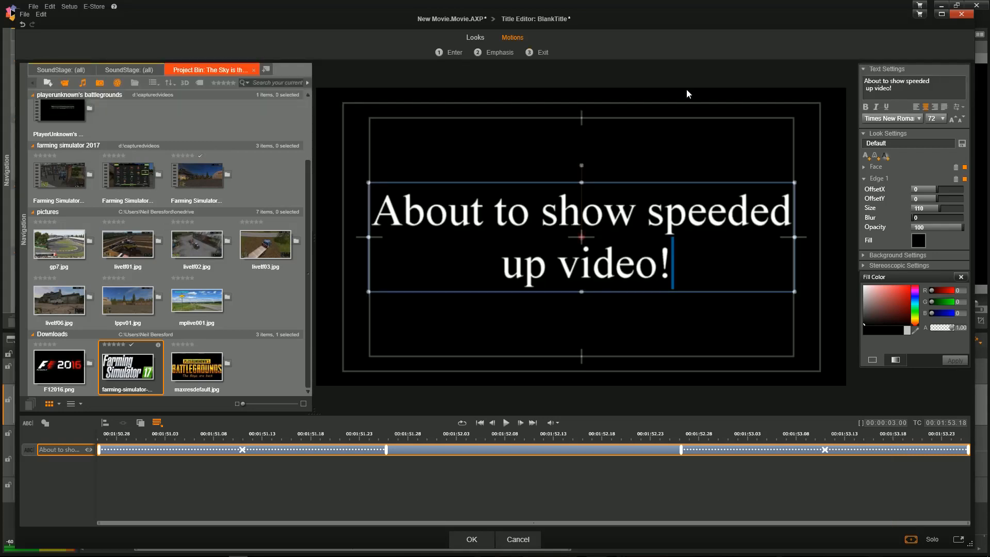
# - Apply the Giggle Letters emphasis motion to the title and accept the finished title
pyautogui.click(498, 54)
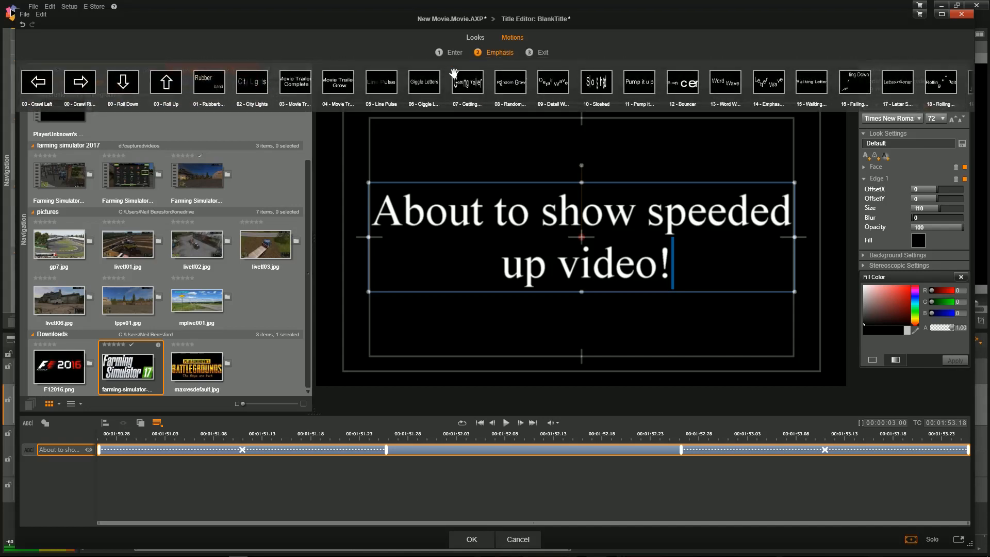
pyautogui.click(431, 95)
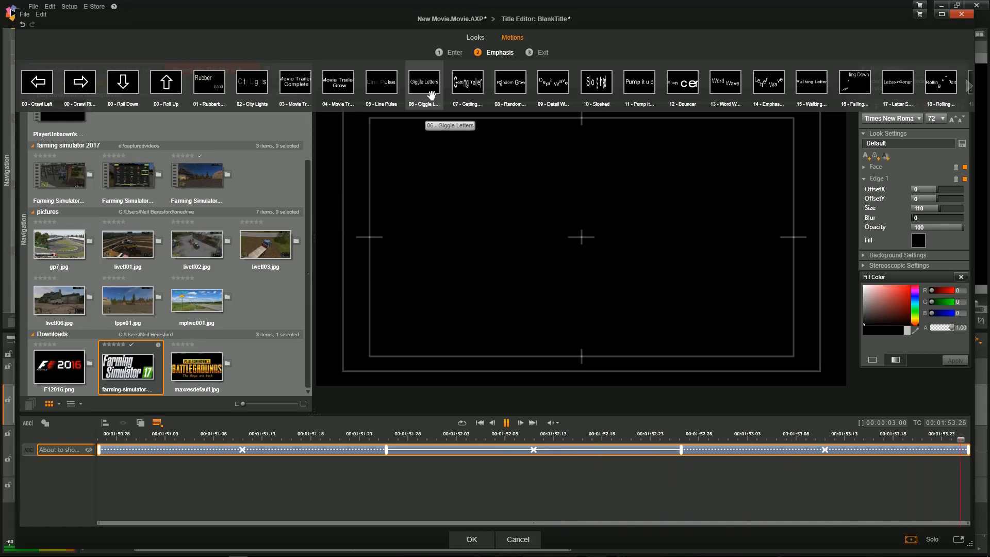
pyautogui.click(431, 95)
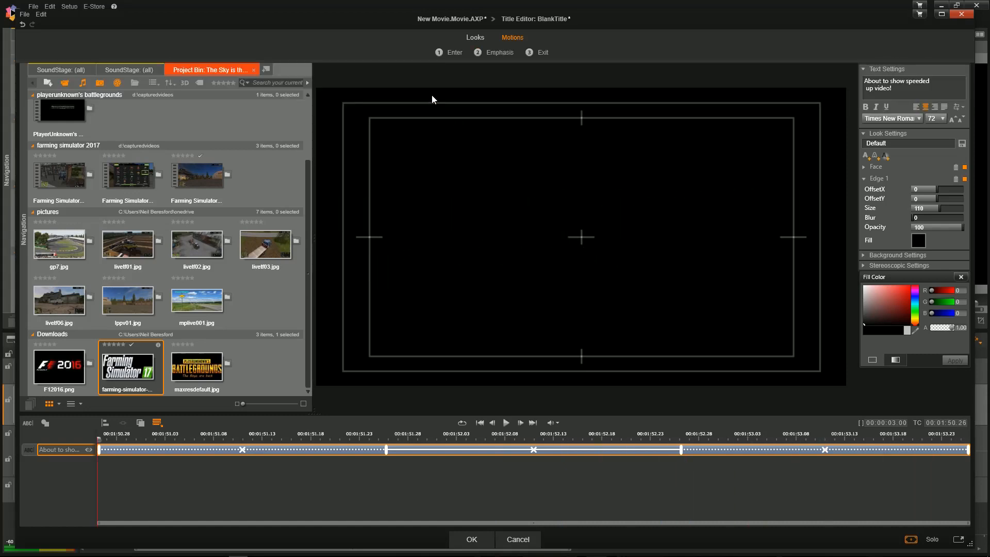
pyautogui.click(333, 509)
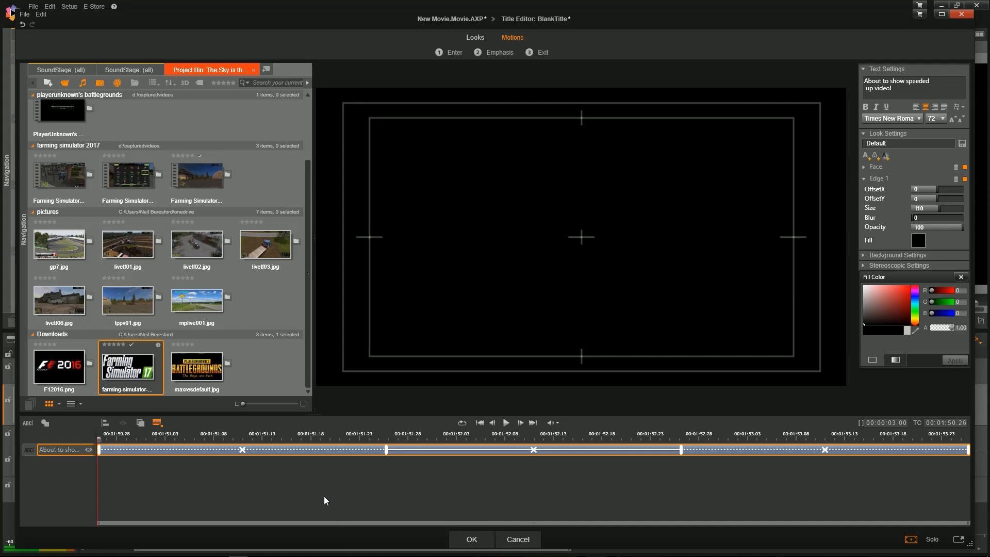
pyautogui.click(472, 540)
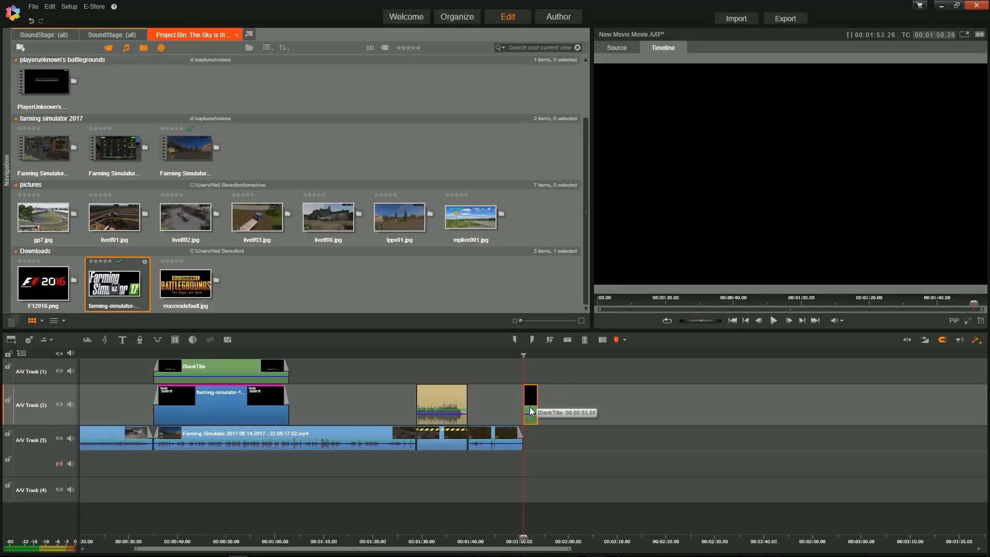
# - Place the lengthened title on A/V Track (1), ending where the sped-up section starts, and play it back from 00:01:15.00
pyautogui.moveTo(530, 411); pyautogui.dragTo(421, 374)
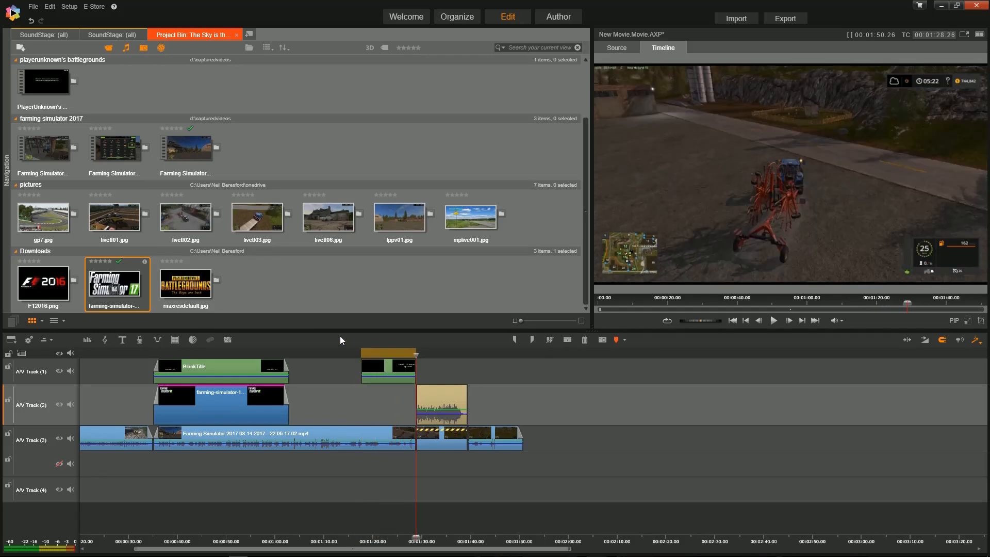
pyautogui.moveTo(415, 355); pyautogui.dragTo(339, 356)
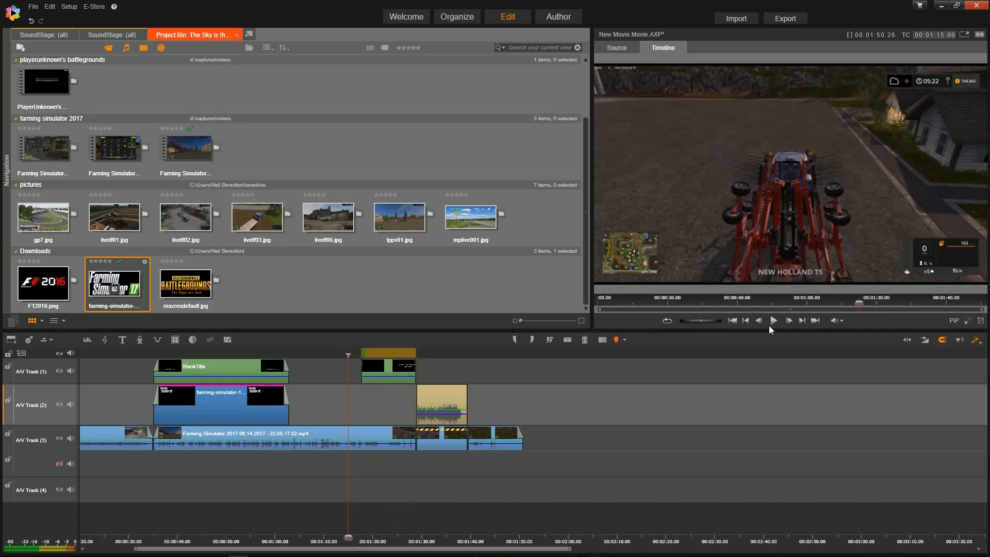
pyautogui.click(773, 321)
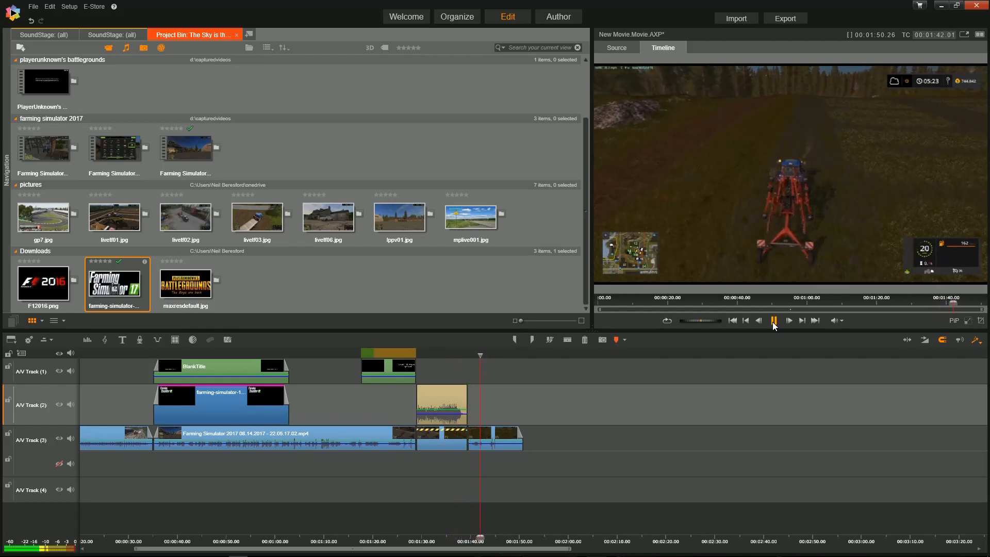
pyautogui.click(772, 323)
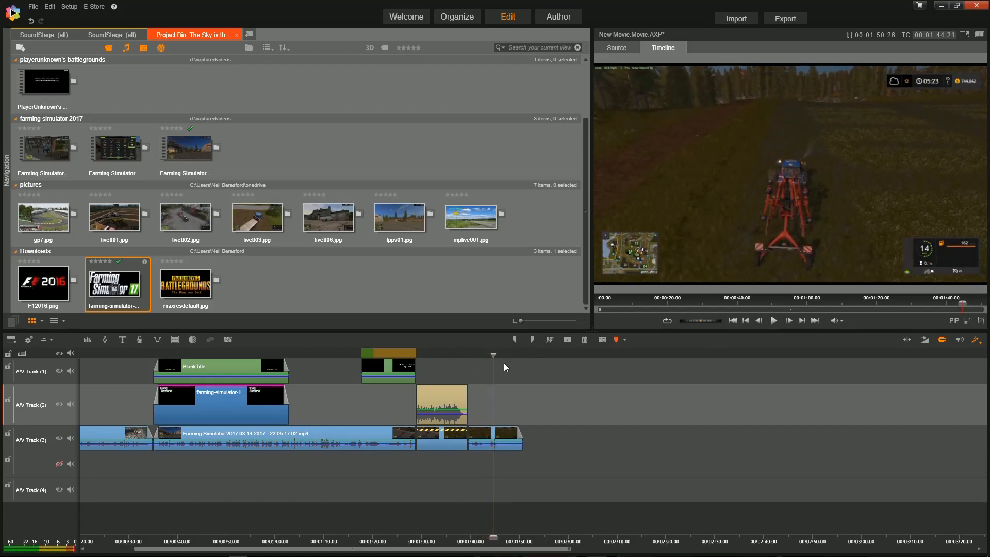
# - Scrub through the opening of the movie and return the playhead to 00:00:00.00
pyautogui.moveTo(492, 356); pyautogui.dragTo(81, 357)
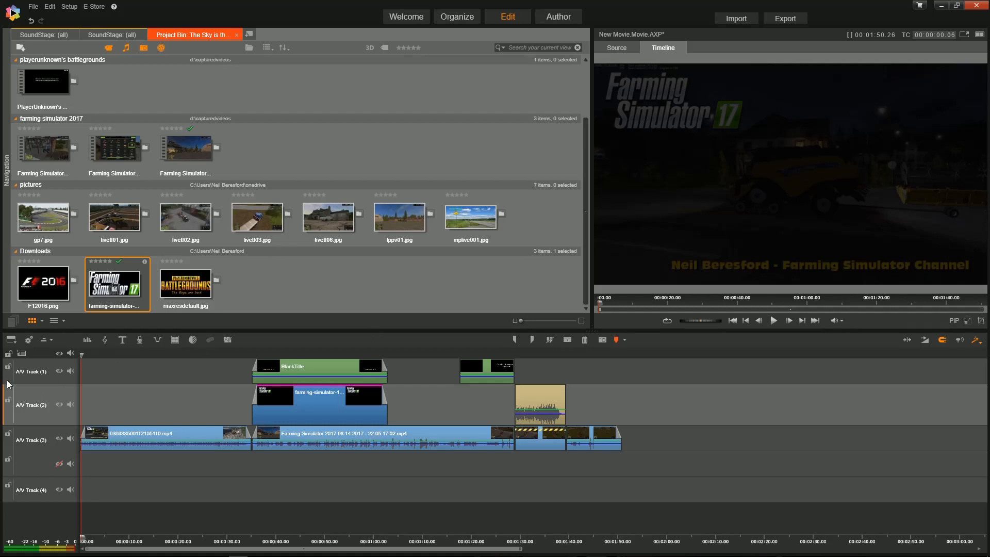
pyautogui.moveTo(81, 355); pyautogui.dragTo(127, 355)
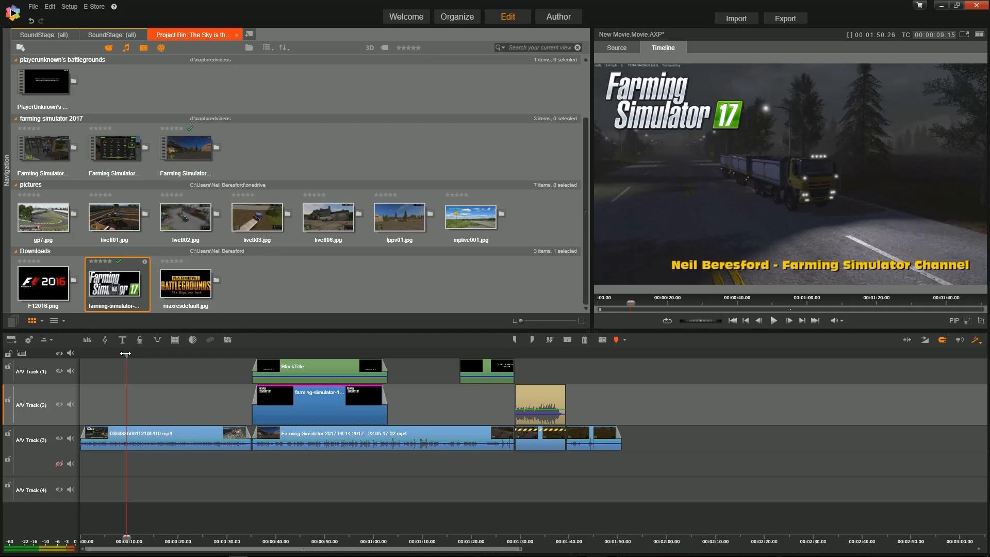
pyautogui.moveTo(126, 354); pyautogui.dragTo(79, 389)
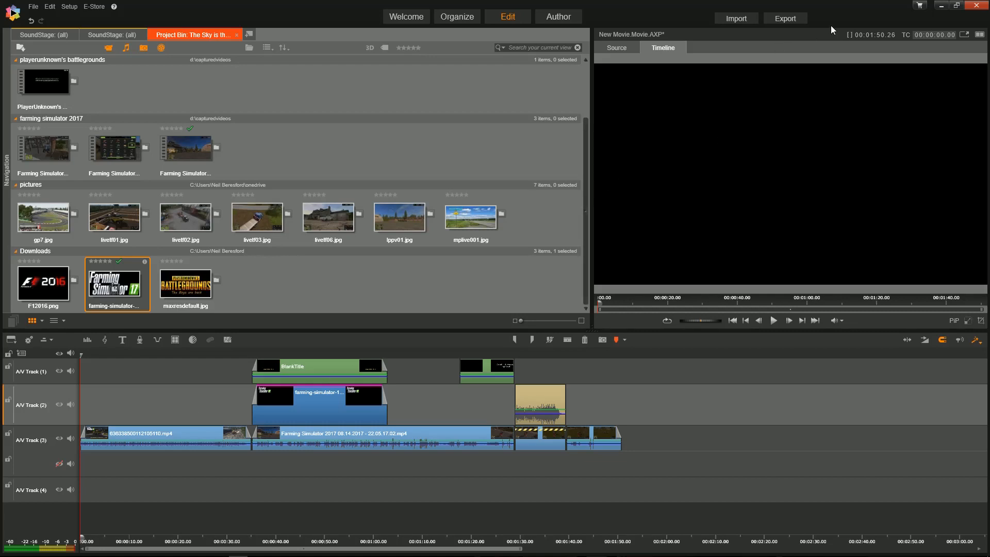
# - Export the movie as an MPEG-4 HD 1080p file named DemoVideo in D:\Pinnacle Videos
pyautogui.click(787, 19)
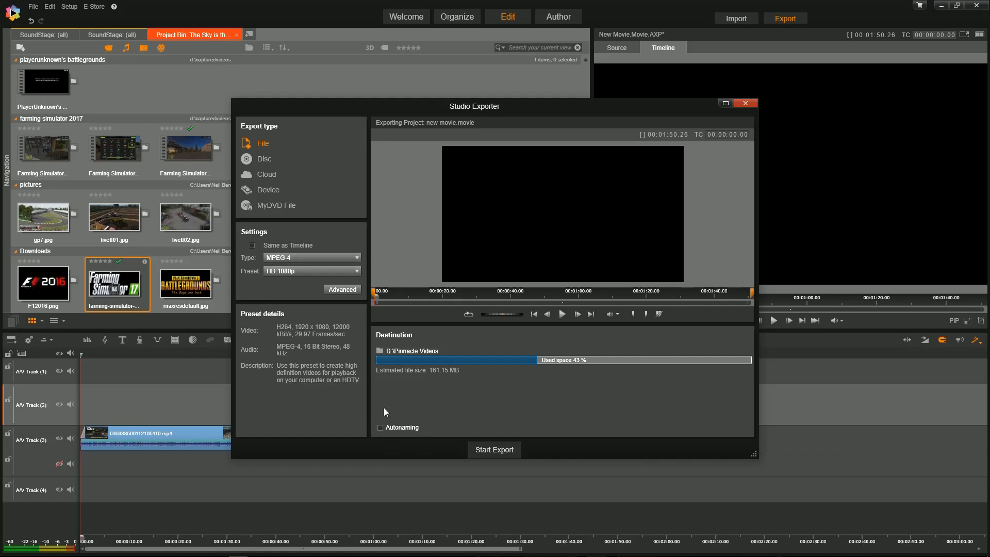
pyautogui.click(494, 450)
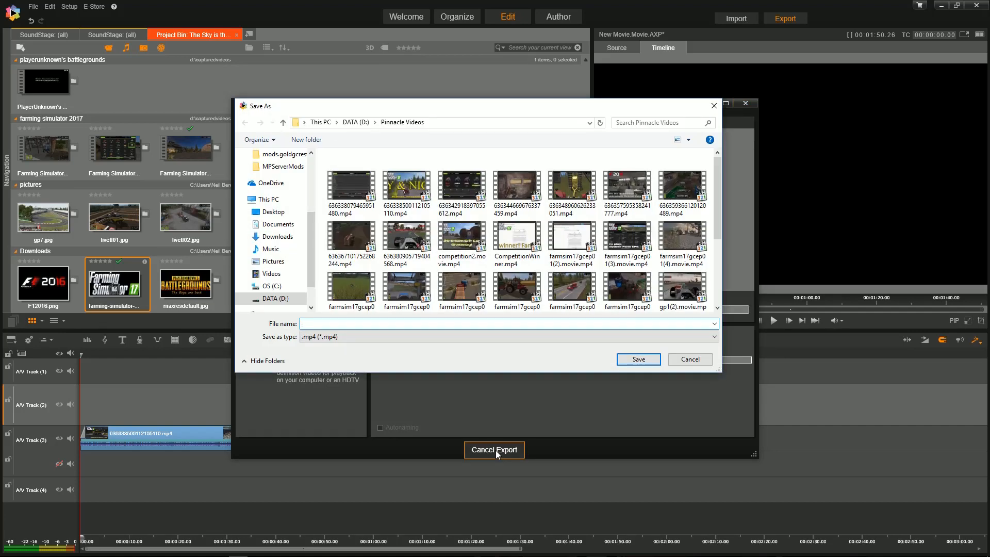
pyautogui.click(483, 341)
pyautogui.write('DemoVideo')
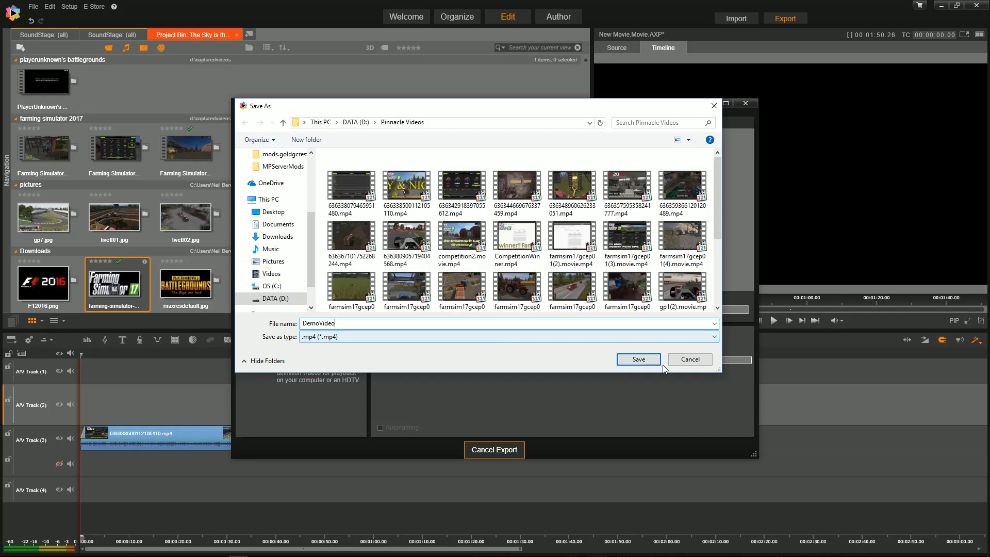
pyautogui.click(644, 360)
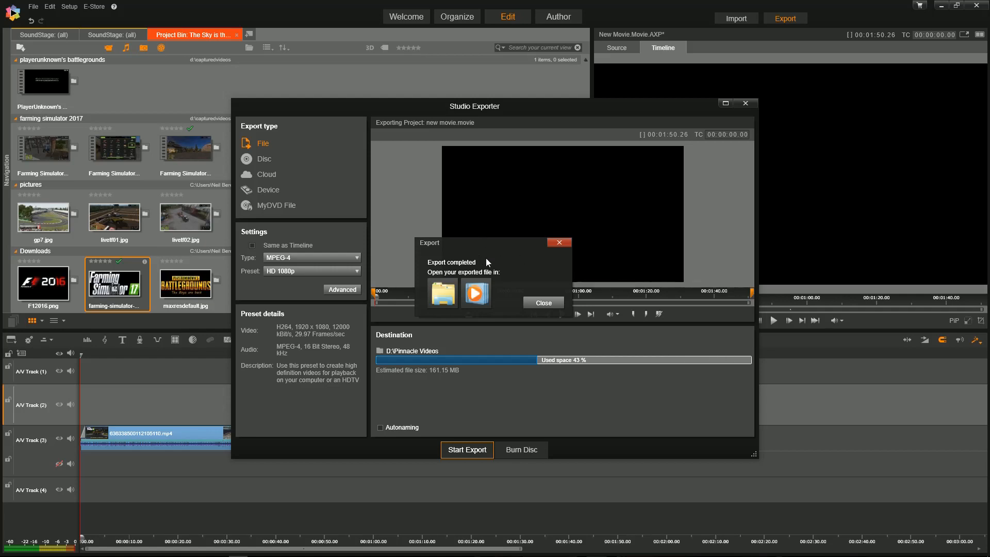
# - Open the exported file's folder, watch DemoVideo.mp4 in the media player, then close the player and put the folder window away
pyautogui.click(442, 302)
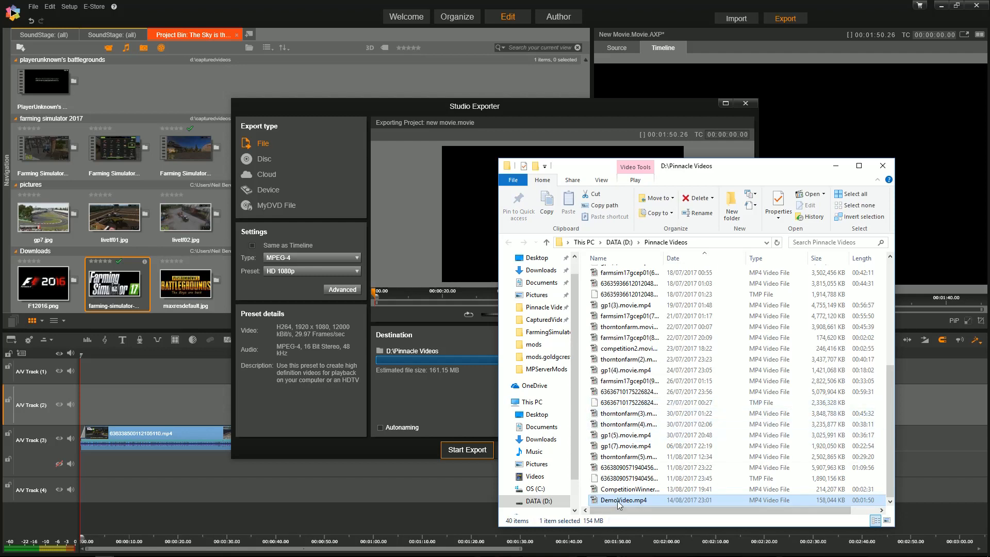
pyautogui.moveTo(622, 504)
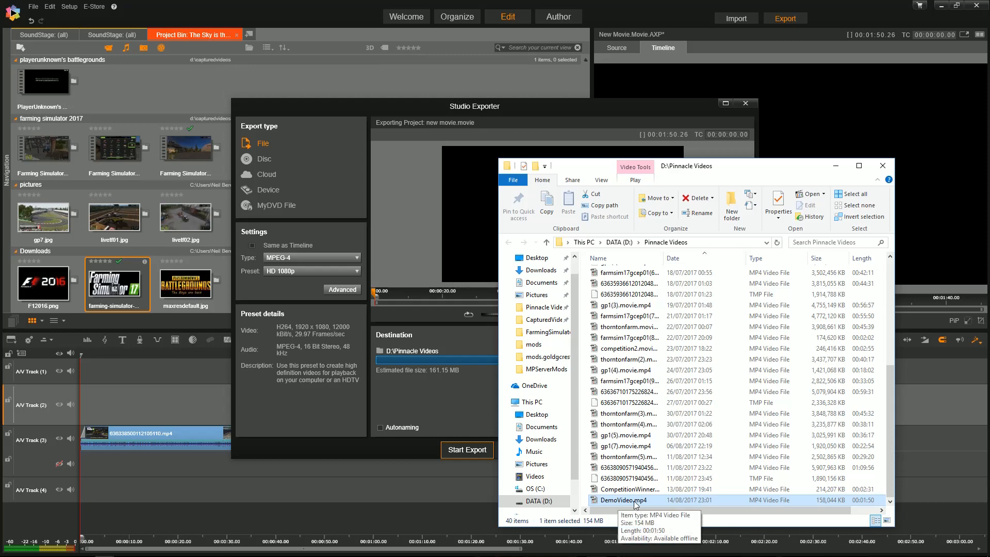
pyautogui.doubleClick(634, 500)
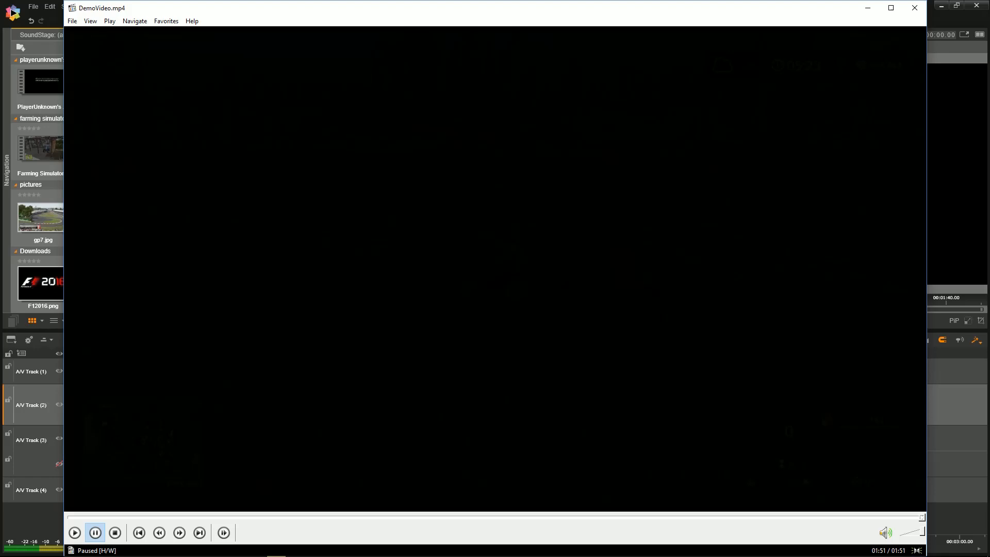
pyautogui.click(915, 8)
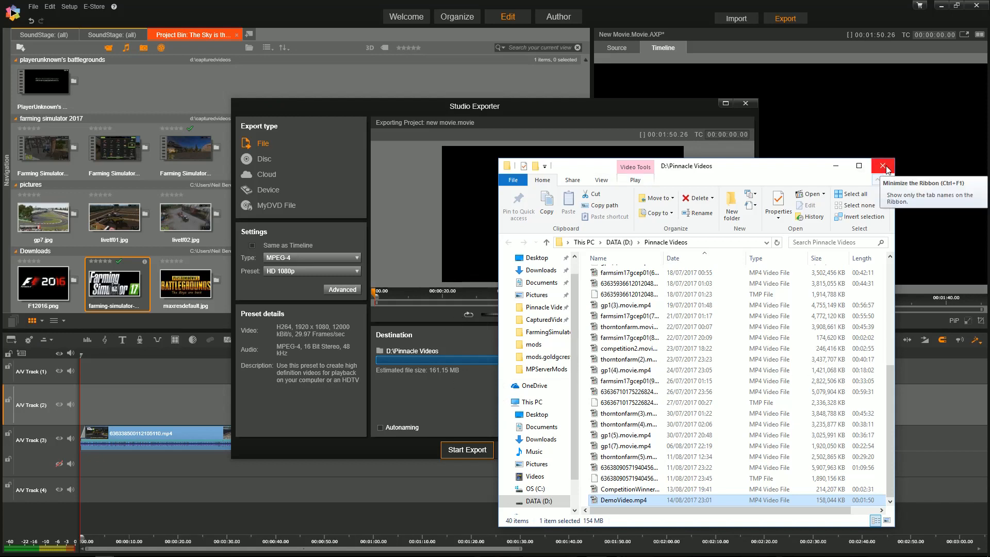
pyautogui.click(837, 166)
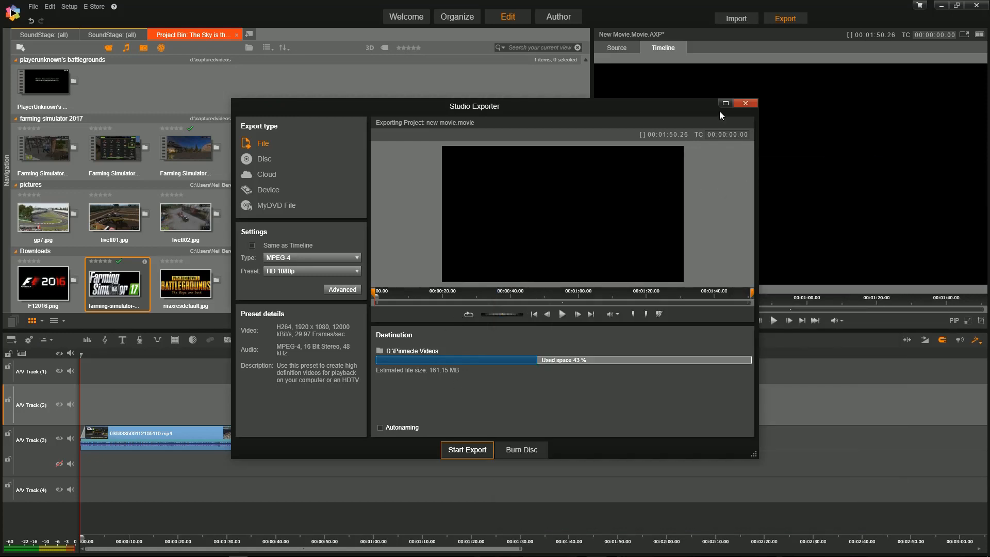
# - Close the exporter and save the movie project under the name DemoVideo in the Studio Projects folder
pyautogui.click(747, 102)
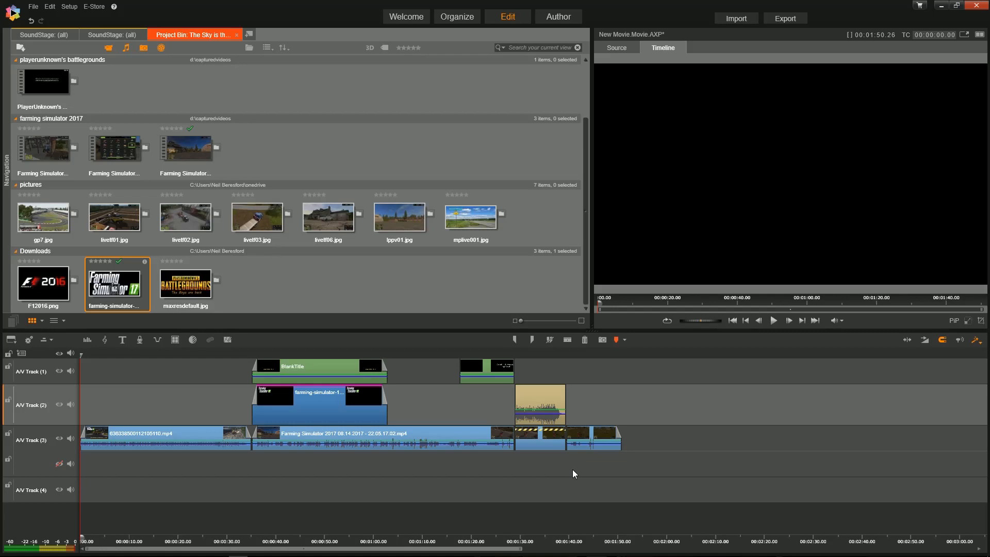
pyautogui.click(34, 7)
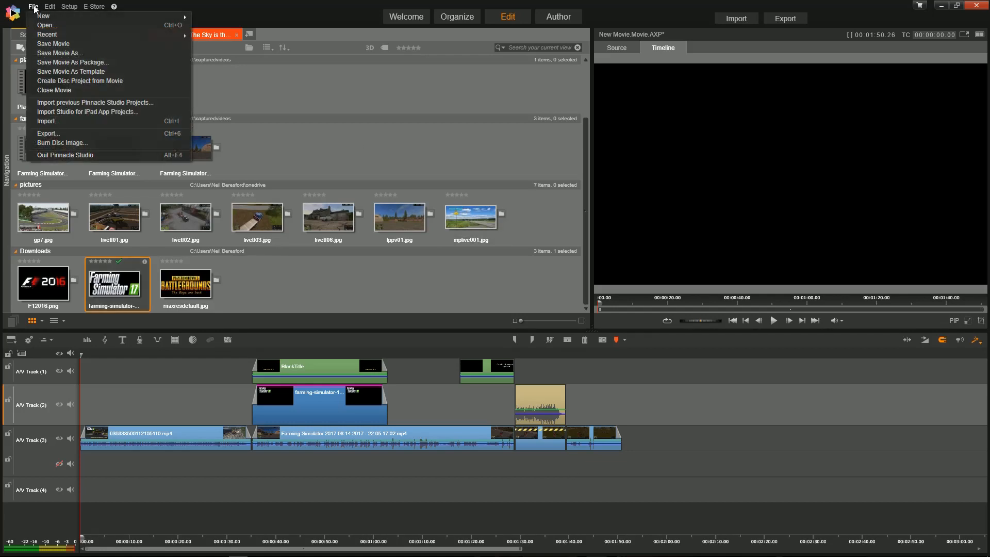
pyautogui.click(55, 53)
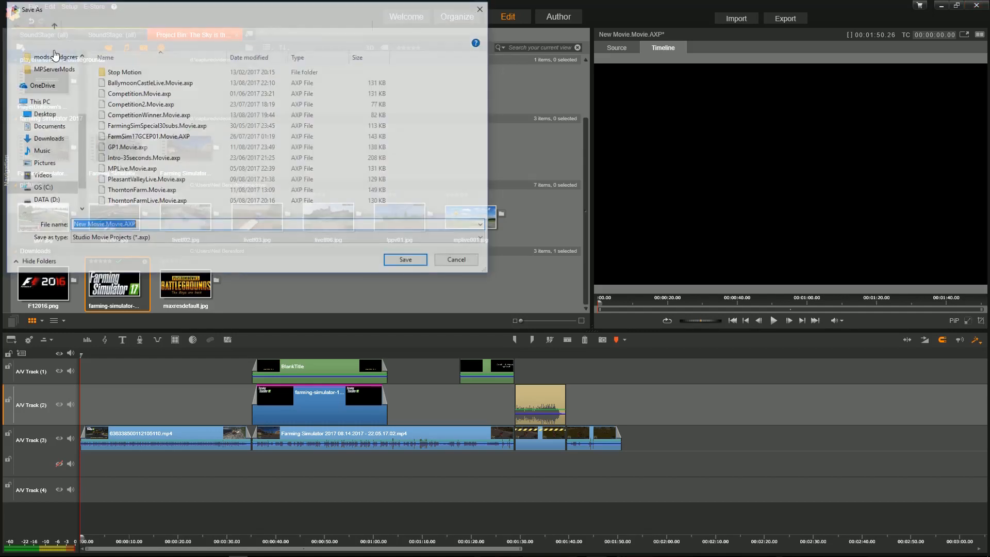
pyautogui.press('Left')
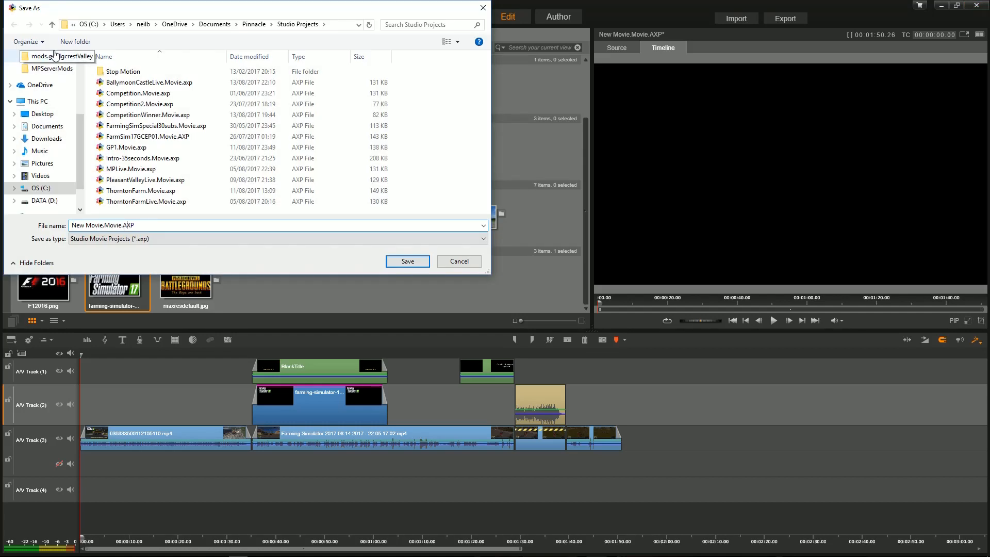
pyautogui.hotkey('ctrl', 'shift', 'Left')
pyautogui.write('DemoVideo')
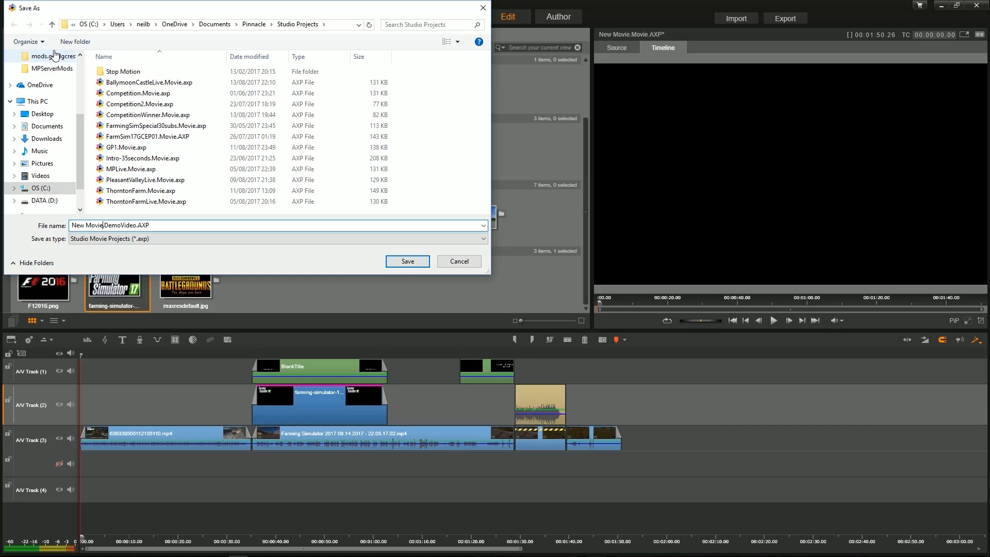
pyautogui.hotkey('ctrl', 'shift', 'Left')
pyautogui.hotkey('ctrl', 'shift', 'Left')
pyautogui.press('BackSpace')
pyautogui.click(408, 262)
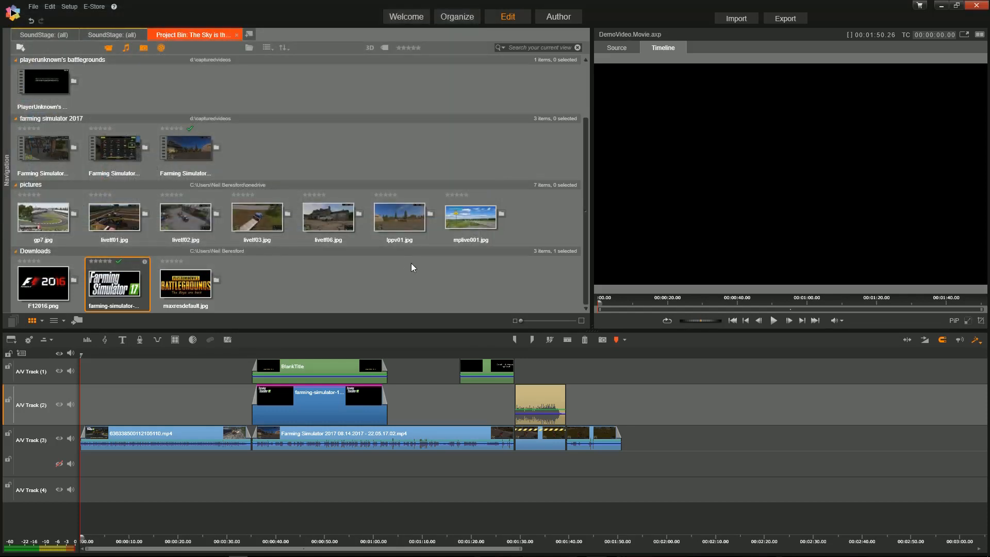